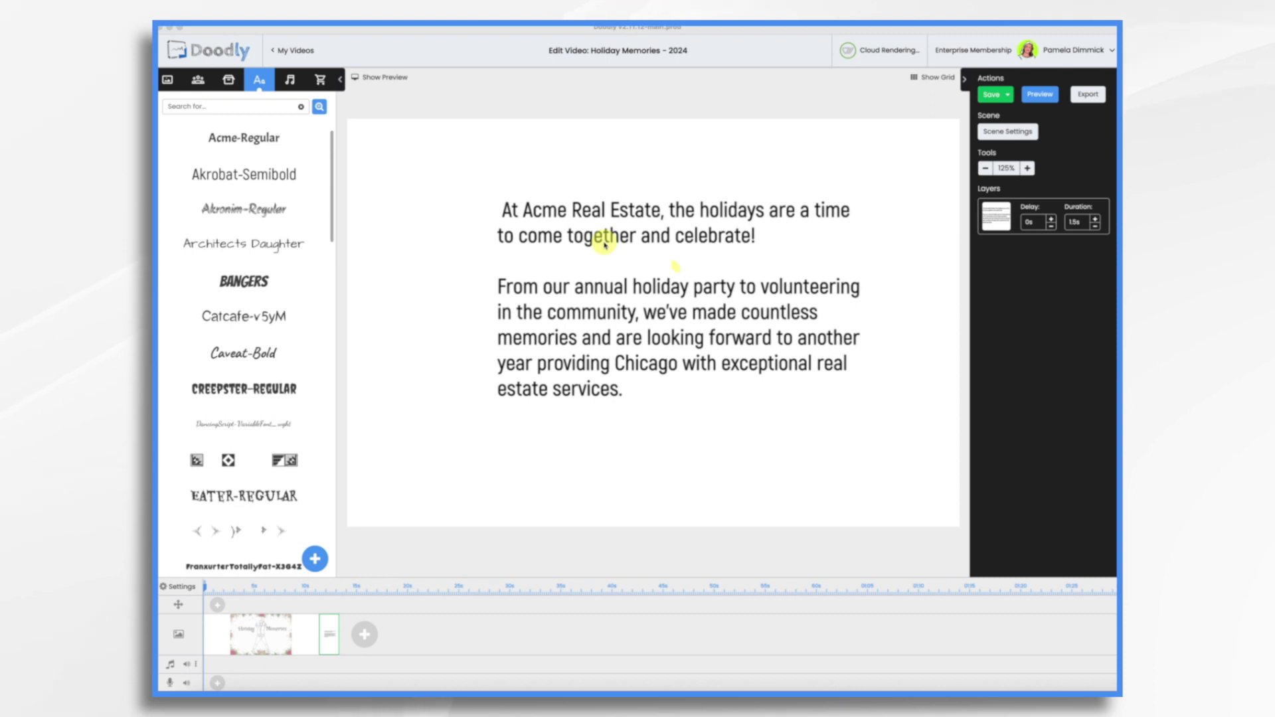
# - Leave the current project and create a new blank video titled Acme Holiday Memories
pyautogui.click(278, 53)
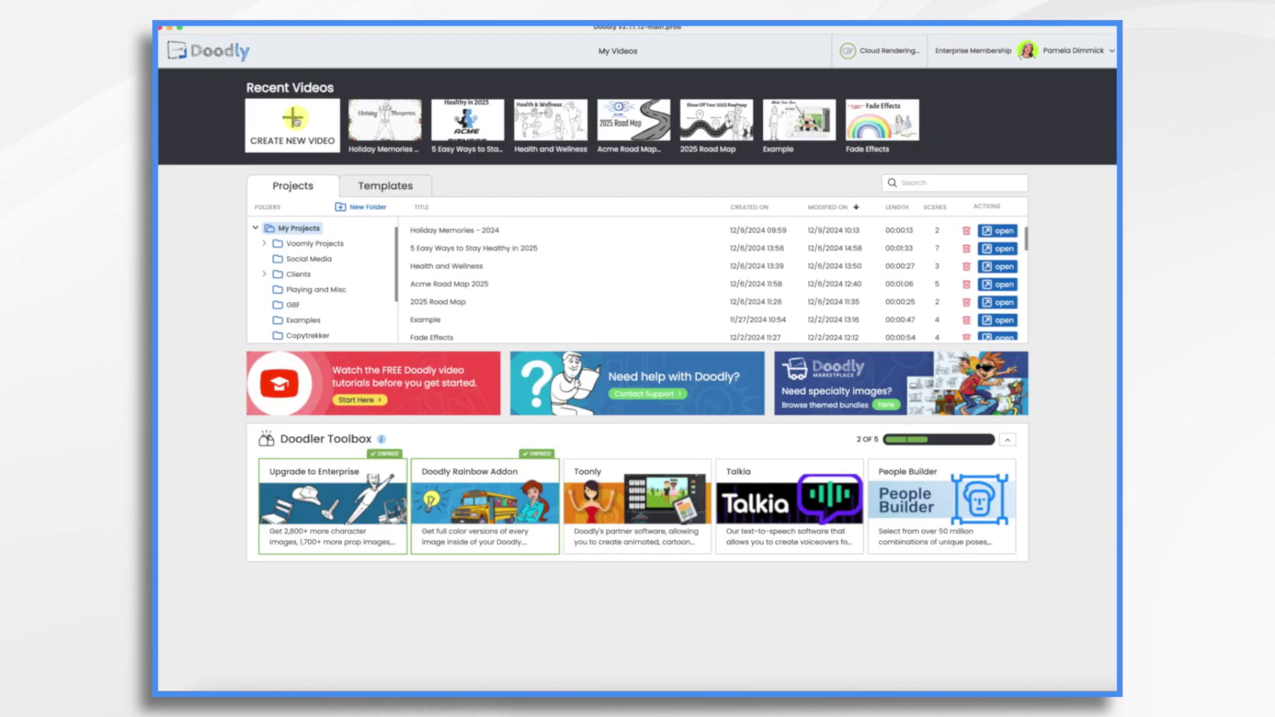
pyautogui.click(297, 119)
pyautogui.click(795, 478)
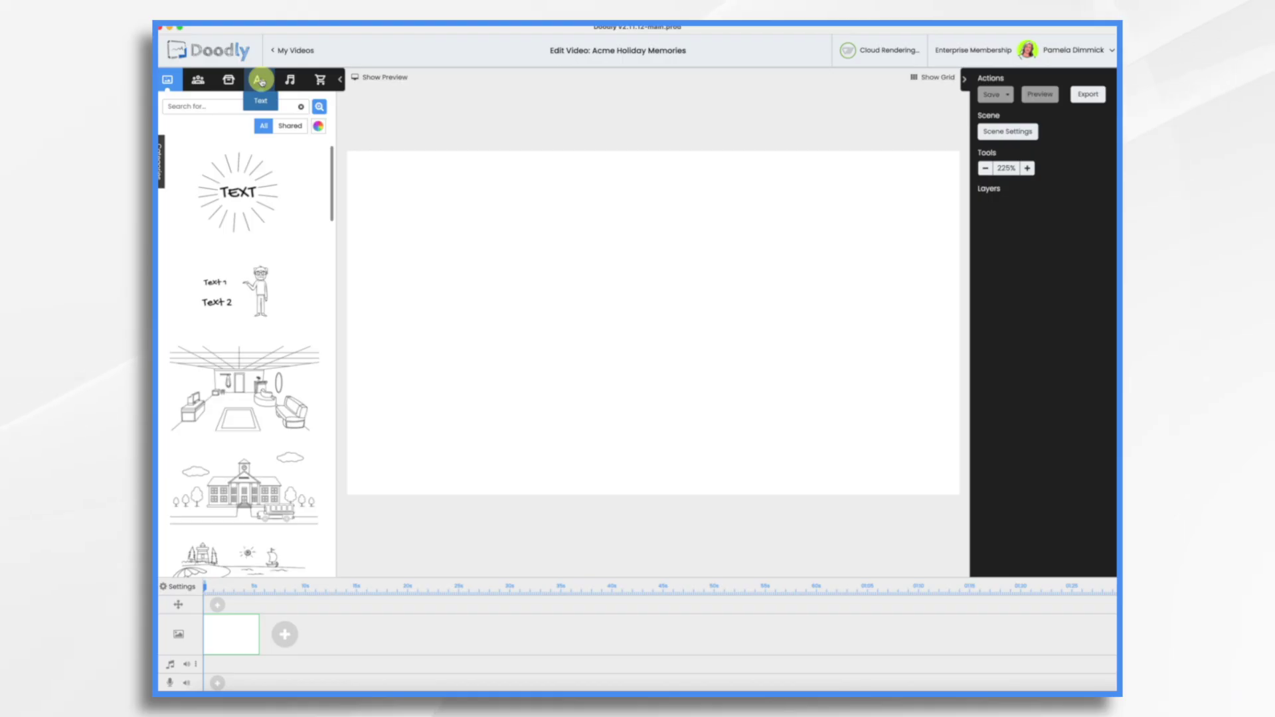
# - Add an Akrobat-Semibold text box containing the script that starts "At Acme Real Estate, the holidays are a time", without its opening quotation mark
pyautogui.click(261, 81)
pyautogui.moveTo(282, 173); pyautogui.dragTo(604, 272)
pyautogui.doubleClick(653, 277)
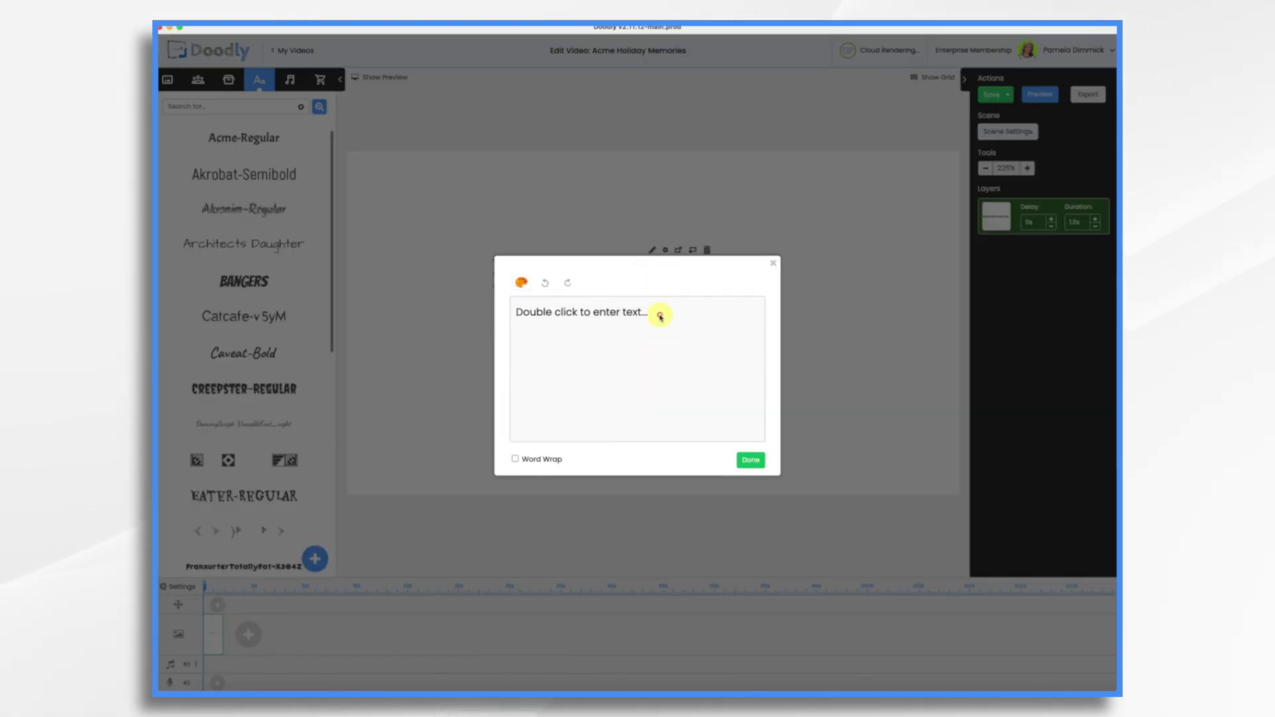
pyautogui.doubleClick(660, 316)
pyautogui.write('"At Acme Real Estate, the holidays are a time to come together and celebrate! From our annual holiday party to volunteering in the community, we’ve made countless memories and are looking forward to another year providing Chicago with exceptional real estate services.')
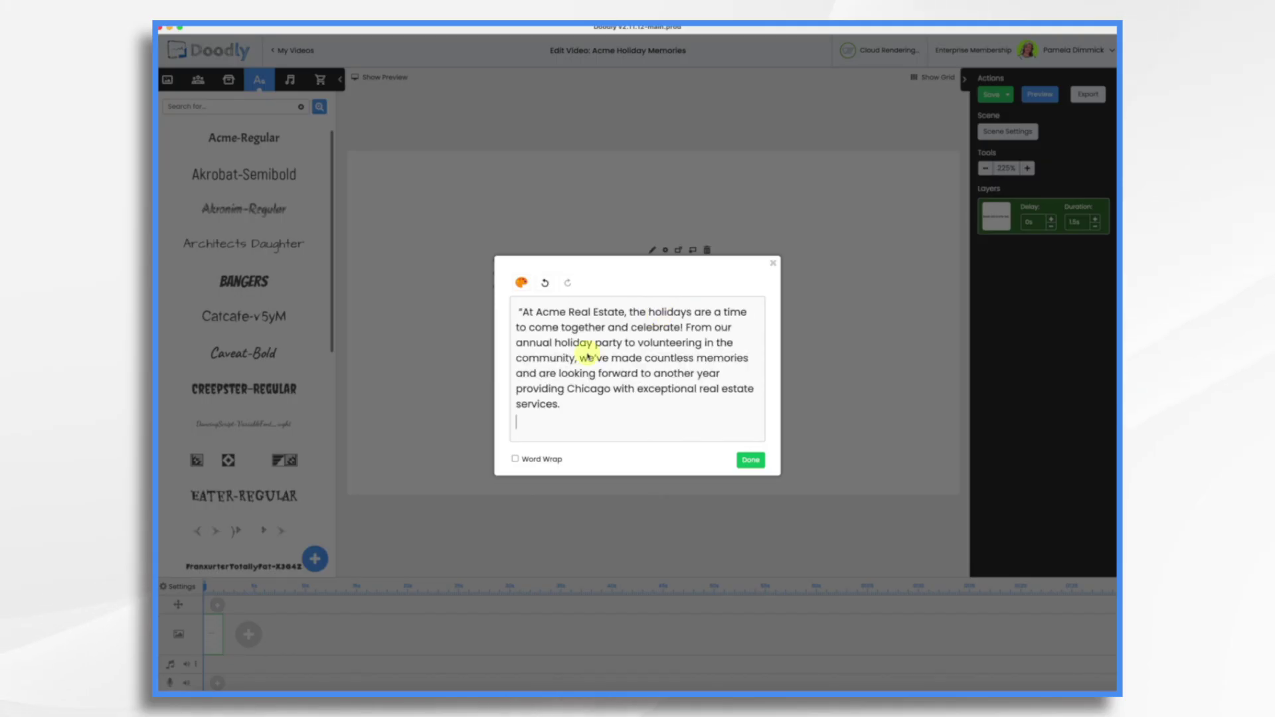
pyautogui.click(525, 313)
pyautogui.press('BackSpace')
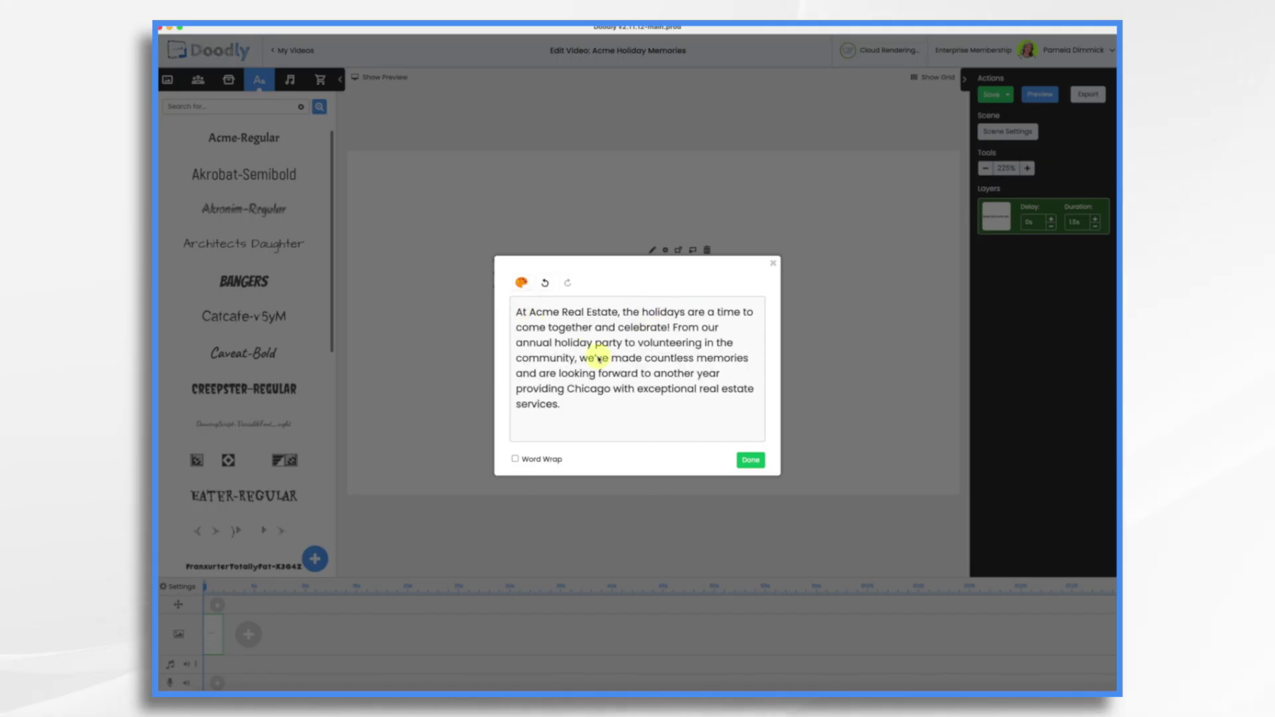
# - Split the script into two paragraphs with a blank line after "come together and celebrate!" and apply the text
pyautogui.click(672, 328)
pyautogui.press('Return')
pyautogui.press('Return')
pyautogui.click(750, 459)
# - Widen the script's text box to most of the canvas width and centre it in the scene
pyautogui.moveTo(669, 271); pyautogui.dragTo(958, 273)
pyautogui.moveTo(541, 276); pyautogui.dragTo(388, 276)
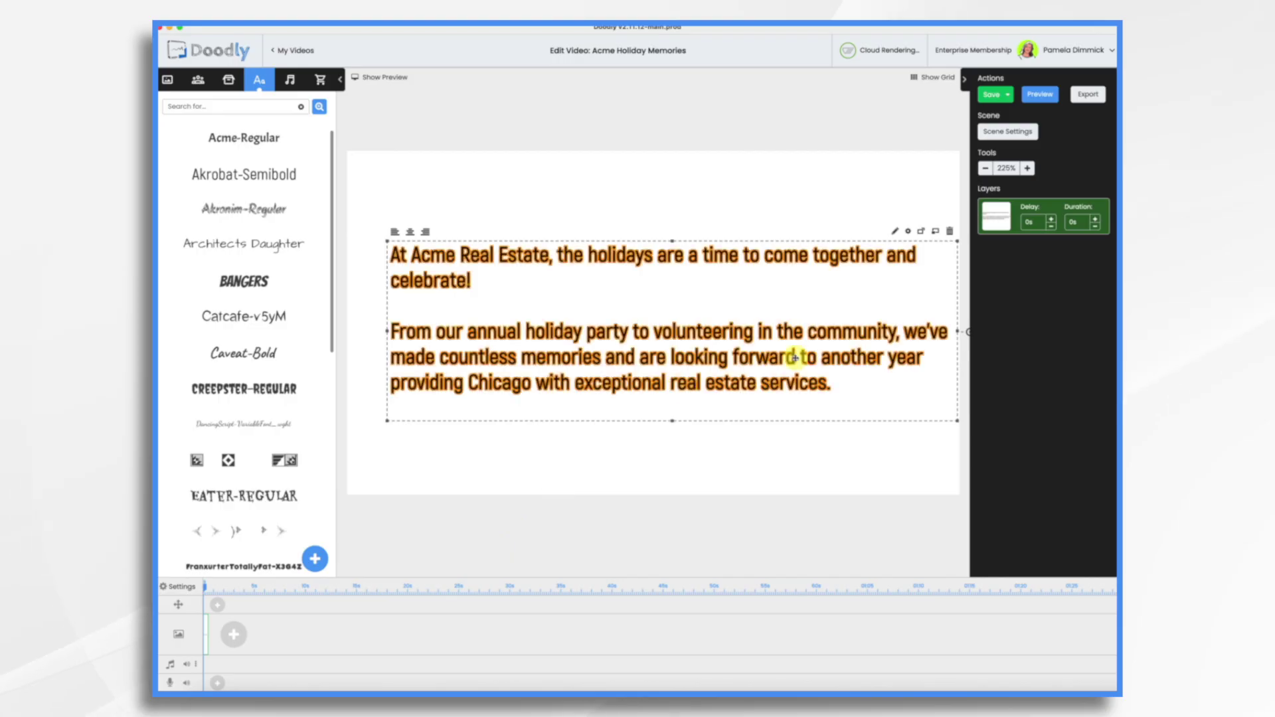
pyautogui.moveTo(957, 331); pyautogui.dragTo(863, 330)
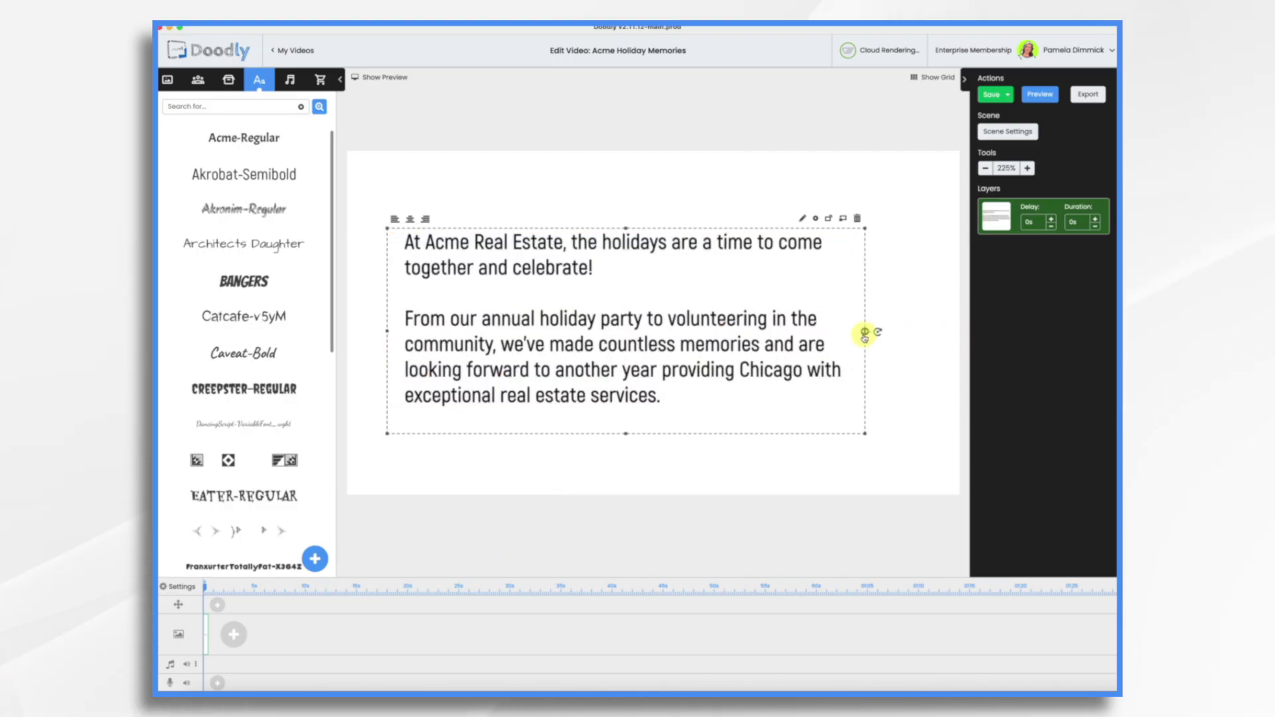
pyautogui.moveTo(655, 320); pyautogui.dragTo(681, 314)
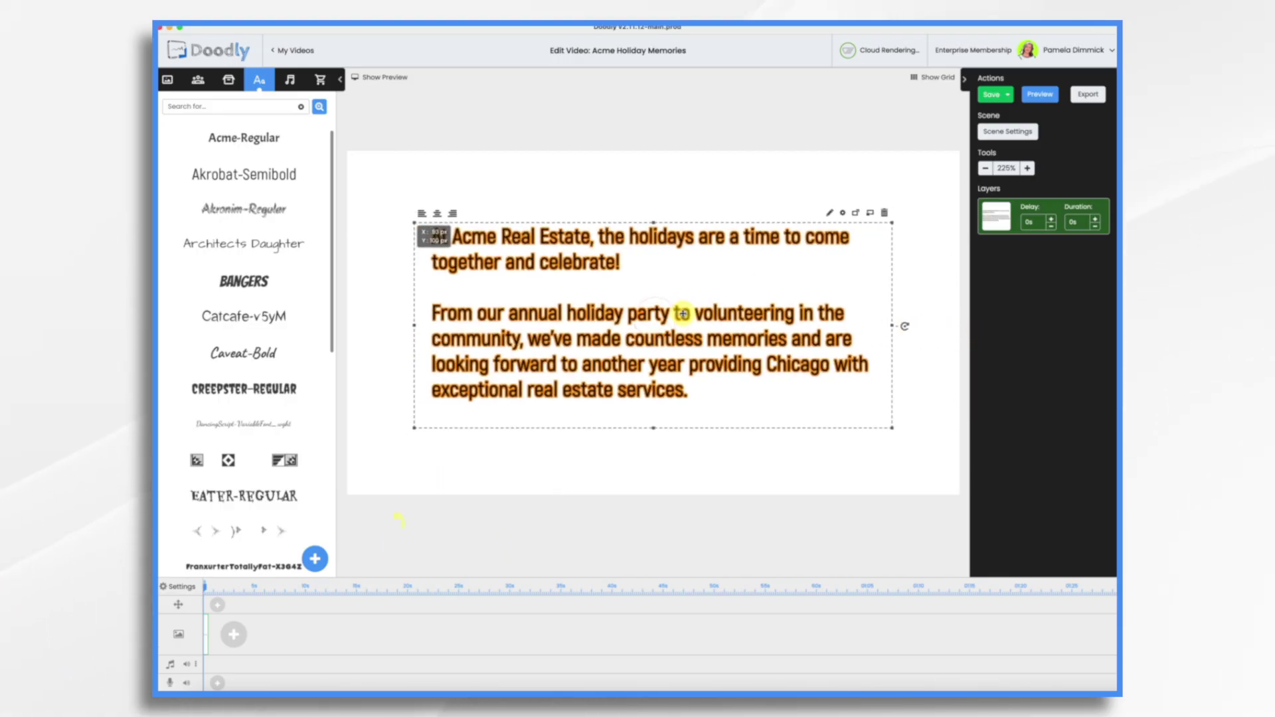
# - Set the script scene's extra time to 30 s in its scene settings and apply it
pyautogui.click(1014, 140)
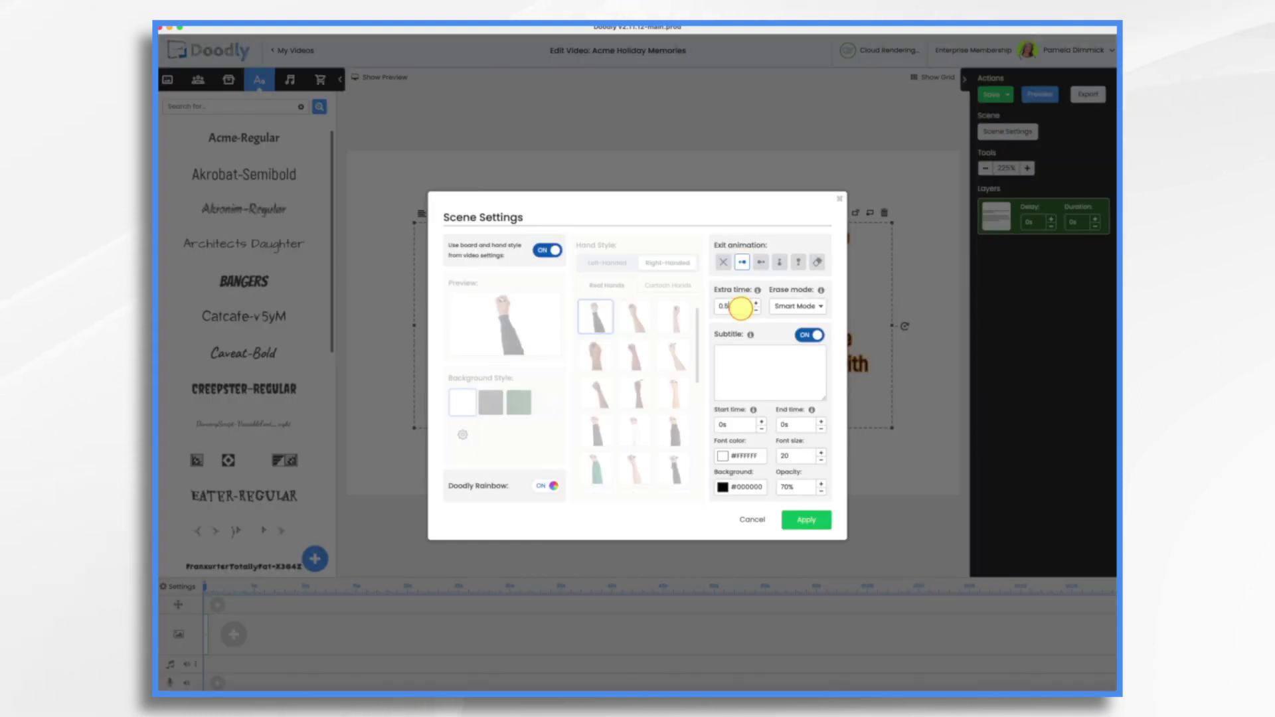
pyautogui.click(739, 306)
pyautogui.write('30s')
pyautogui.click(806, 520)
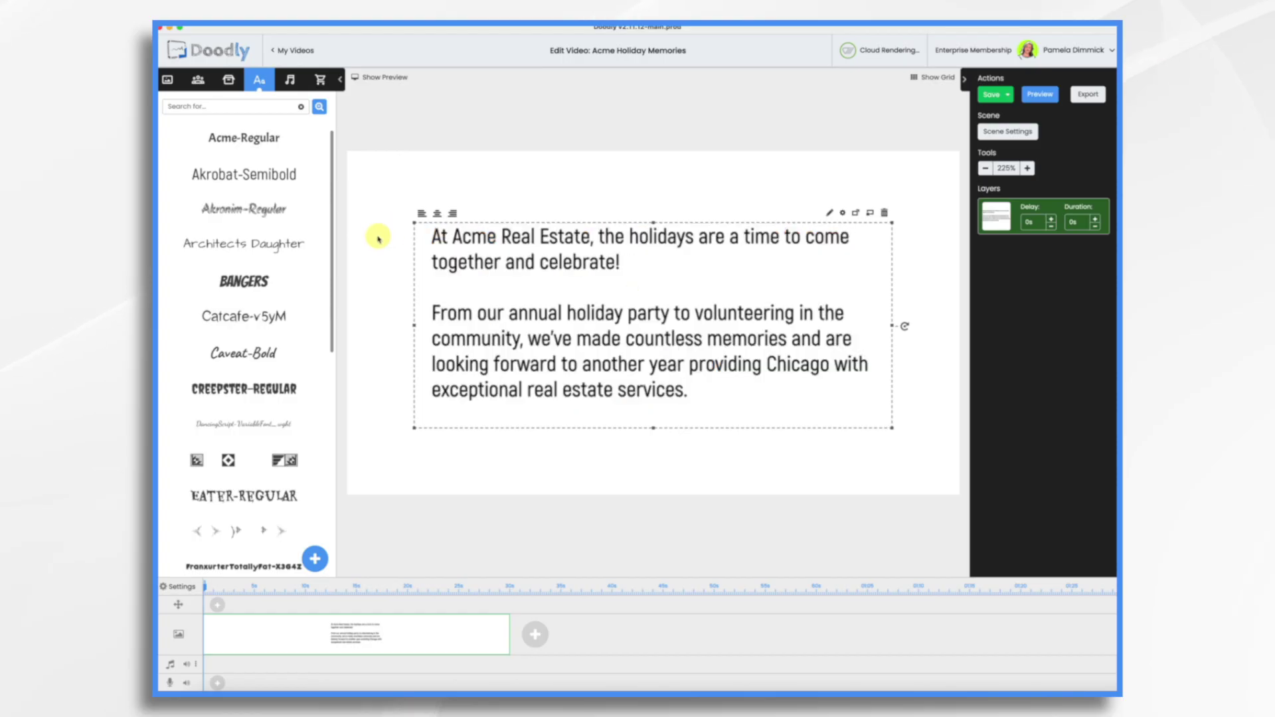
# - Record a voiceover of the script on the voice track, starting at the beginning of the timeline
pyautogui.click(219, 683)
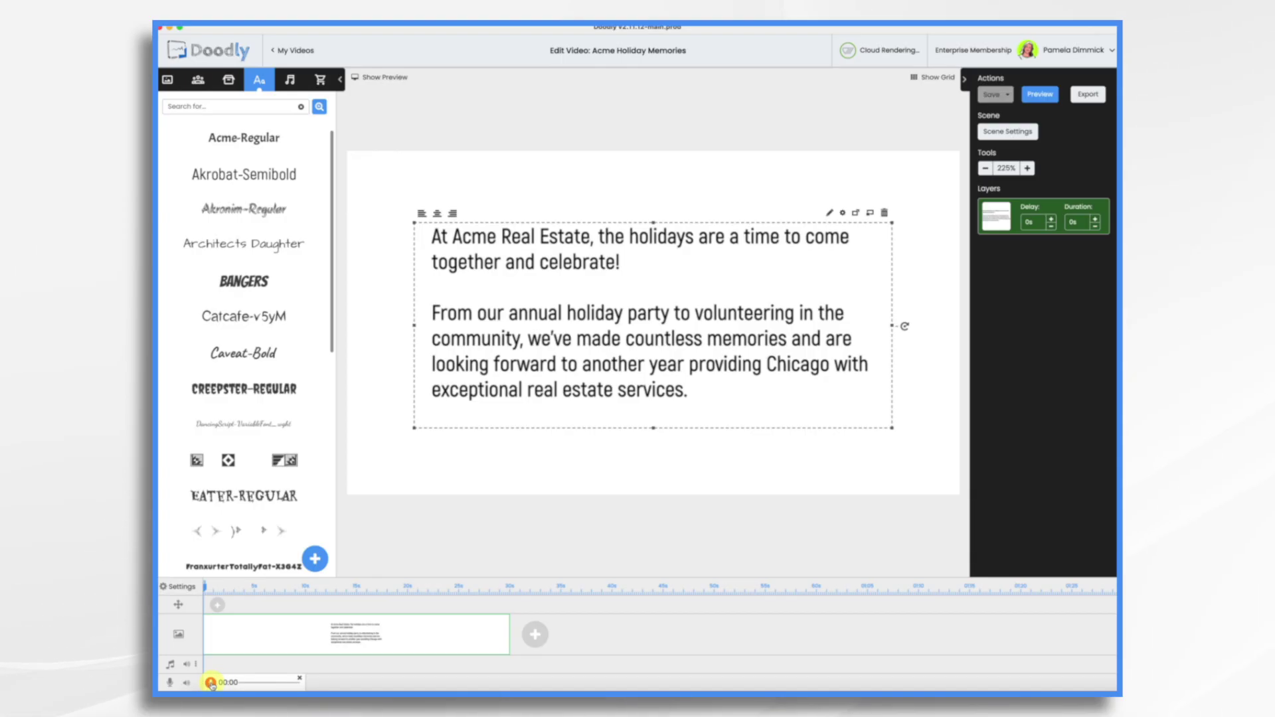
pyautogui.click(211, 684)
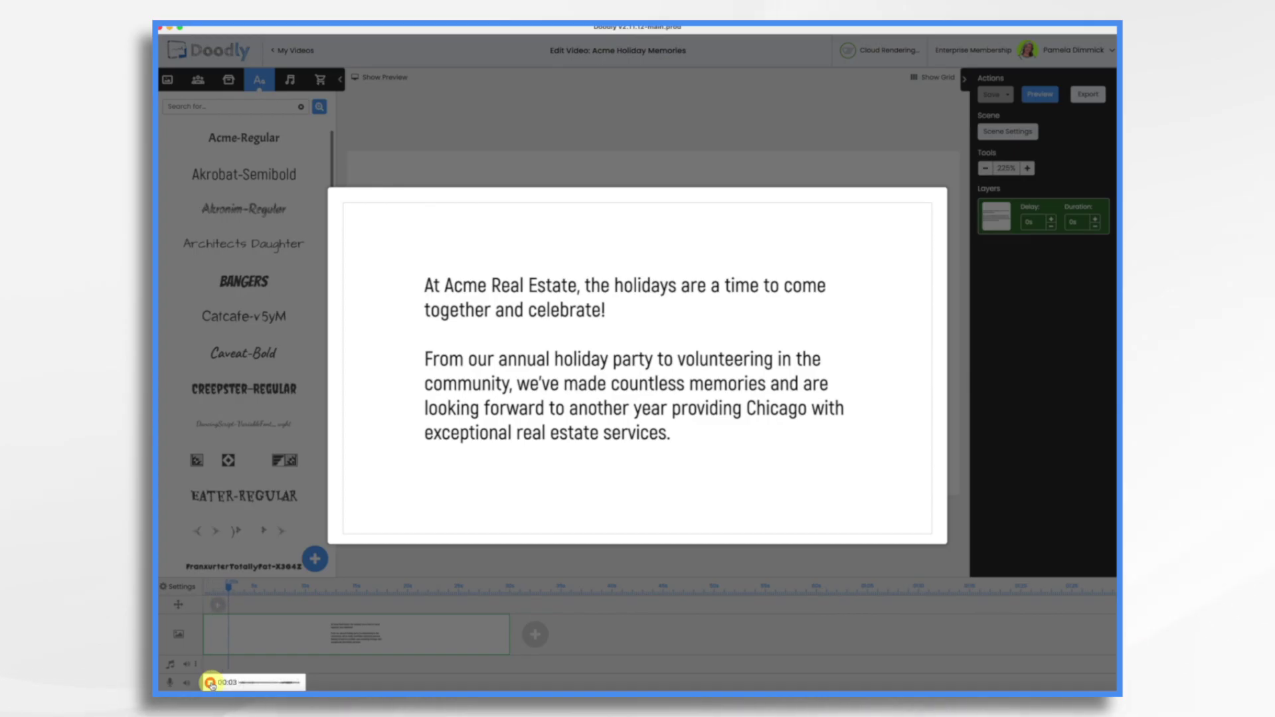
pyautogui.click(211, 683)
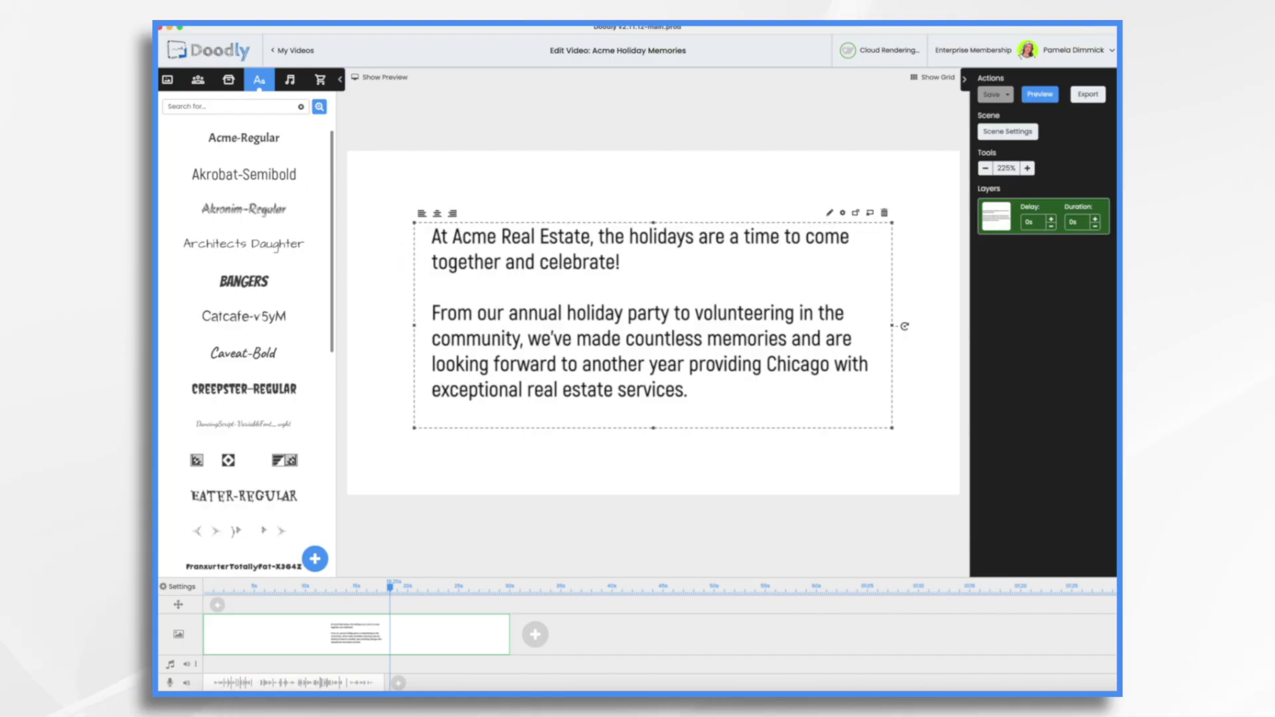
# - Delete the script scene from the timeline, keeping the recorded voiceover
pyautogui.rightClick(341, 623)
pyautogui.click(364, 618)
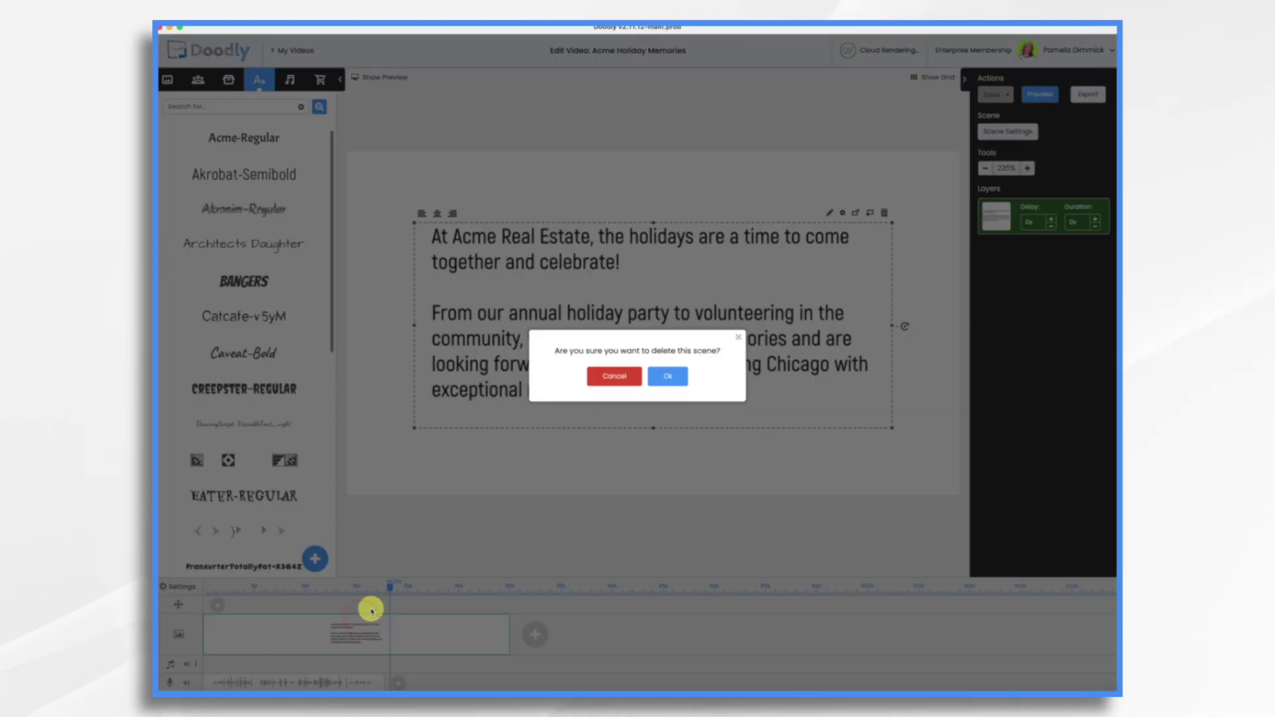
pyautogui.click(666, 373)
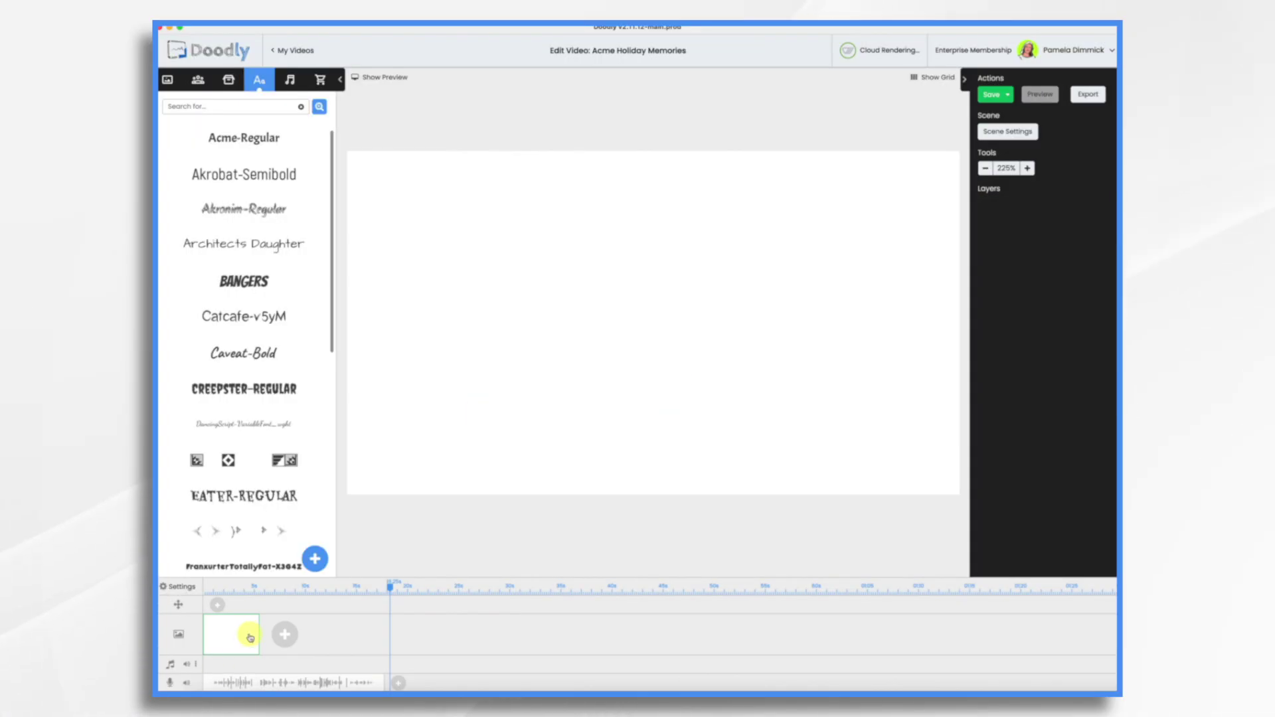
pyautogui.moveTo(260, 631); pyautogui.dragTo(311, 632)
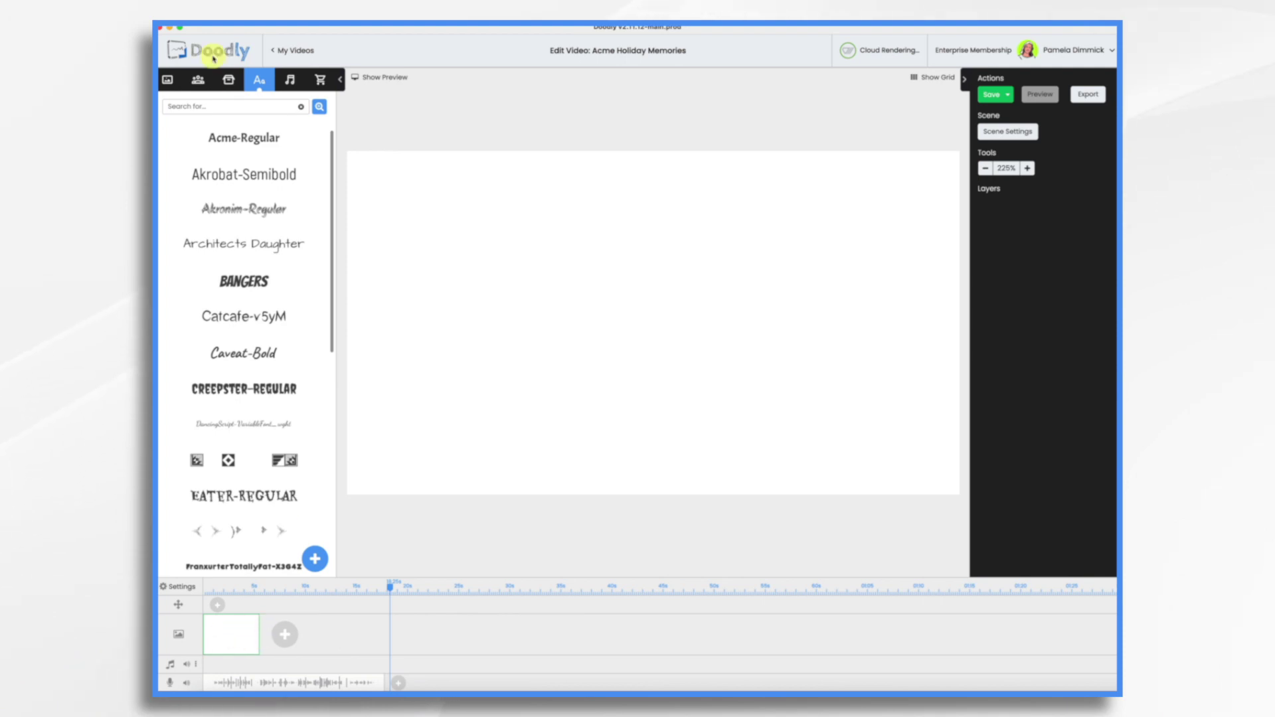
# - Search the props for "acme rea" and place the Acme Real Estate logo on the empty scene
pyautogui.click(235, 84)
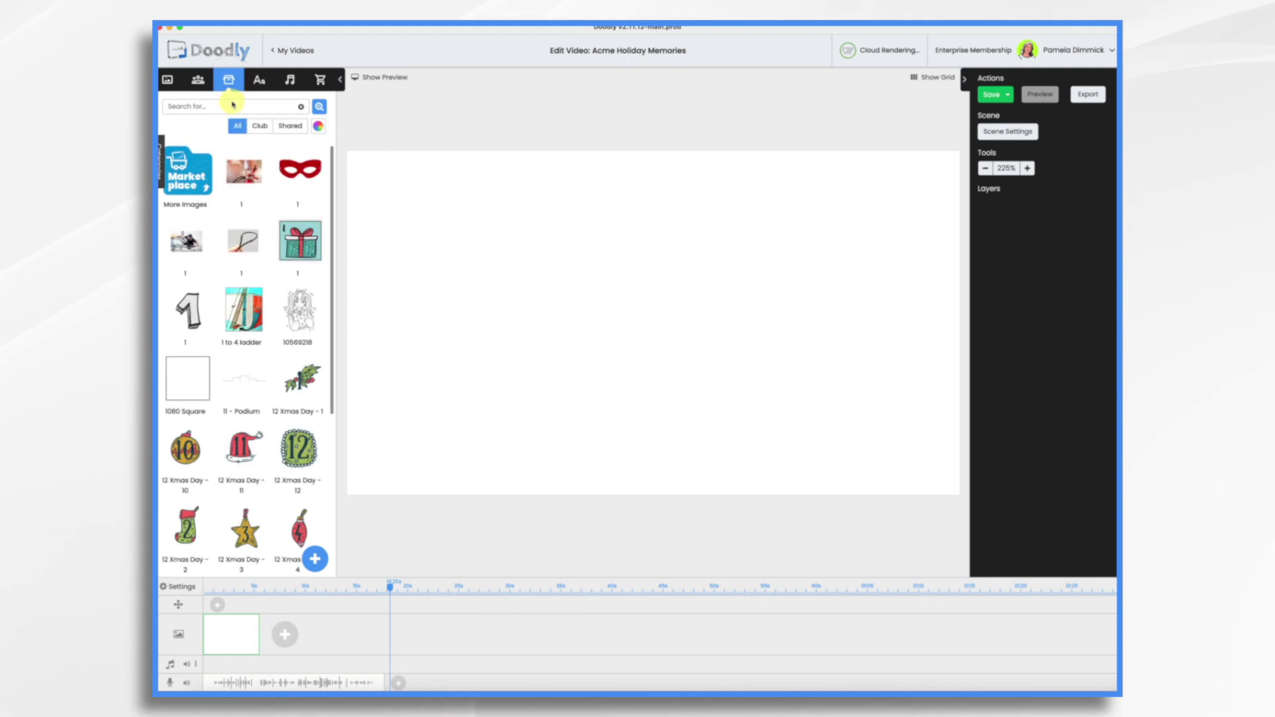
pyautogui.click(317, 561)
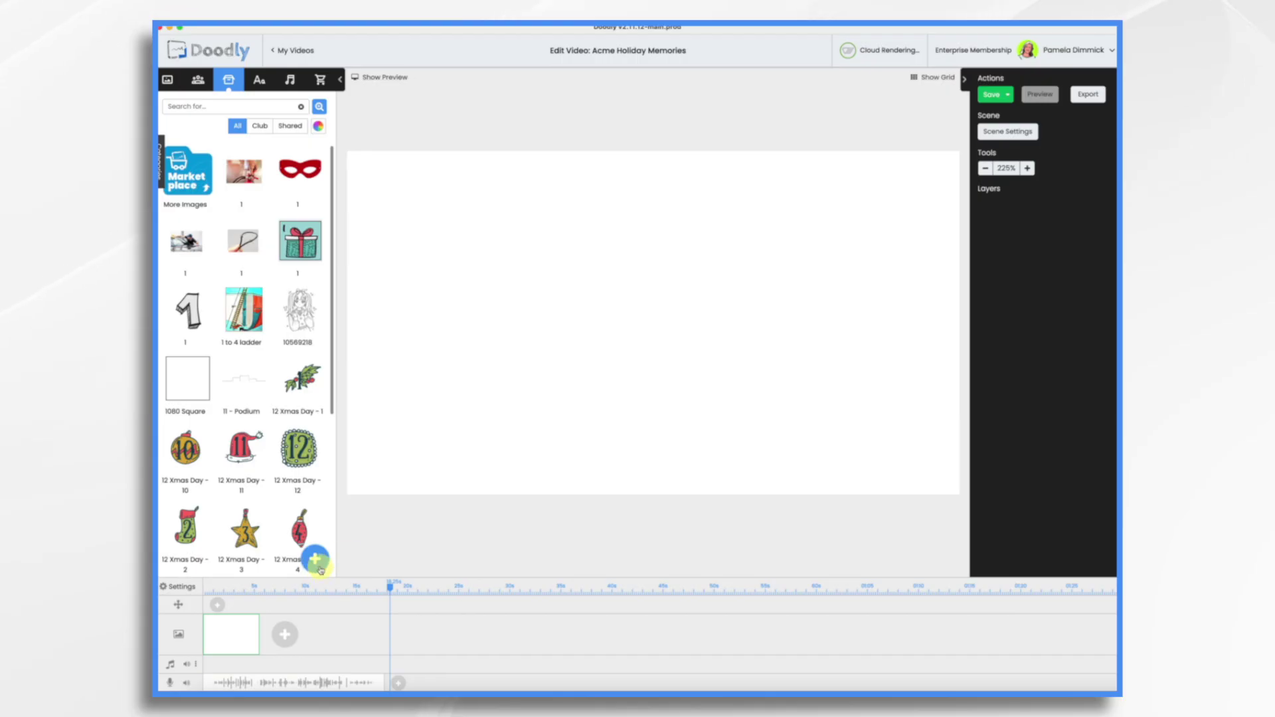
pyautogui.click(227, 103)
pyautogui.write('acme rea')
pyautogui.moveTo(242, 174)
pyautogui.mouseDown()
pyautogui.moveTo(578, 292)
pyautogui.moveTo(726, 327)
pyautogui.mouseUp()
# - Enlarge the Acme Real Estate logo and move it to the lower middle of the canvas
pyautogui.moveTo(920, 494)
pyautogui.mouseDown()
pyautogui.moveTo(968, 506)
pyautogui.moveTo(942, 496)
pyautogui.mouseUp()
pyautogui.moveTo(506, 201); pyautogui.dragTo(364, 113)
pyautogui.moveTo(585, 313); pyautogui.dragTo(652, 367)
# - Search the props for "santa hat" and place the Christmas Santa Claus Hat over the top of the logo
pyautogui.click(218, 104)
pyautogui.write('santa hat')
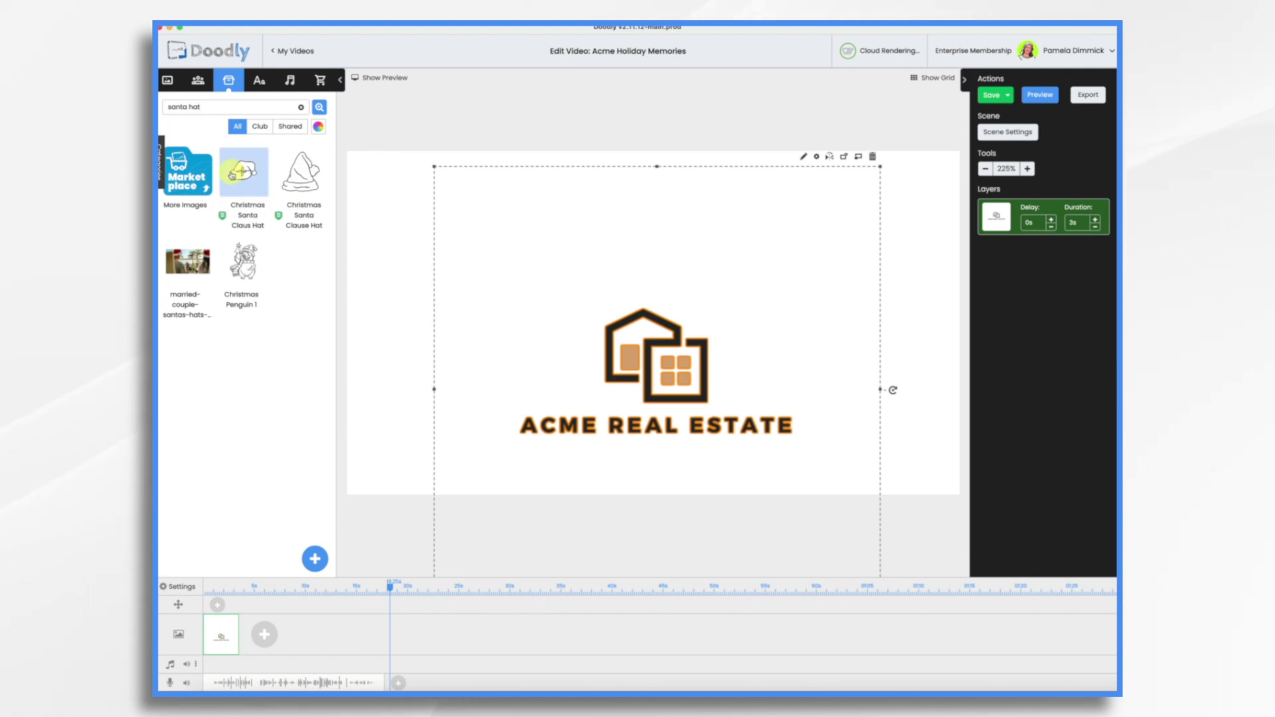
pyautogui.moveTo(240, 172); pyautogui.dragTo(683, 287)
# - Rotate the Santa hat about 17° clockwise and enlarge it to about 408 by 355 on the logo's house
pyautogui.moveTo(817, 296); pyautogui.dragTo(817, 327)
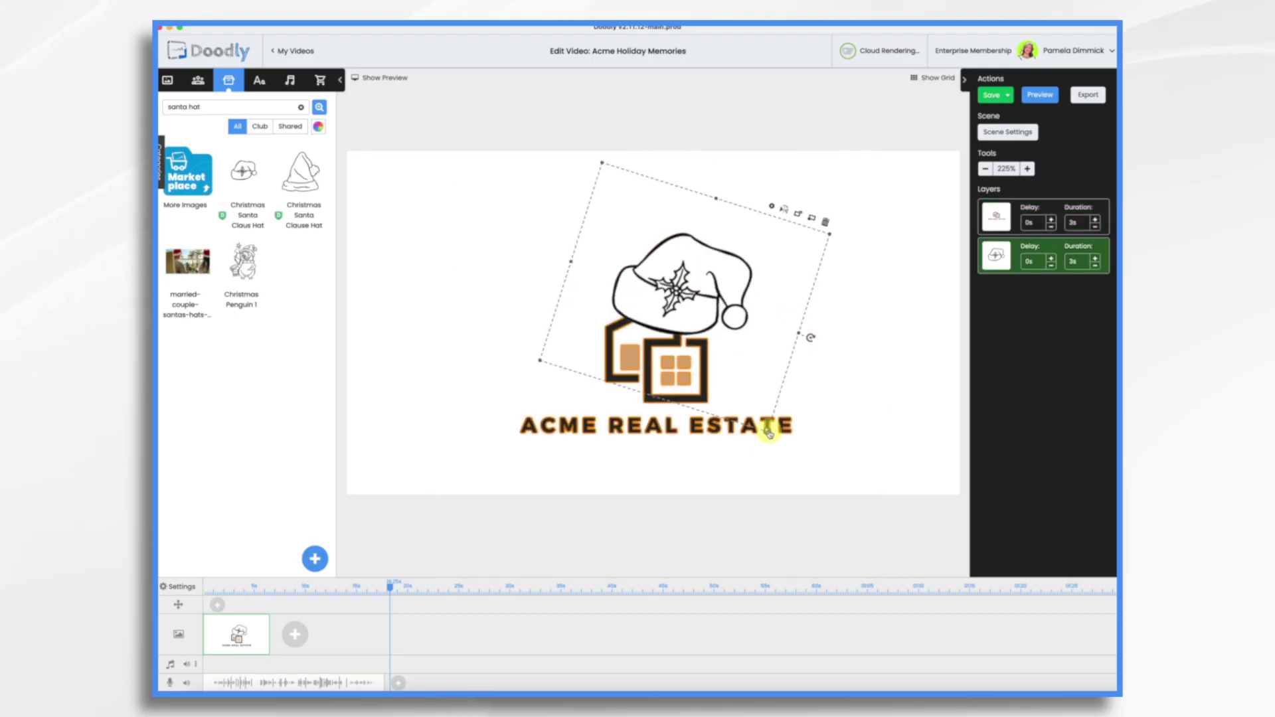
pyautogui.moveTo(774, 428); pyautogui.dragTo(796, 501)
pyautogui.moveTo(856, 377); pyautogui.dragTo(856, 330)
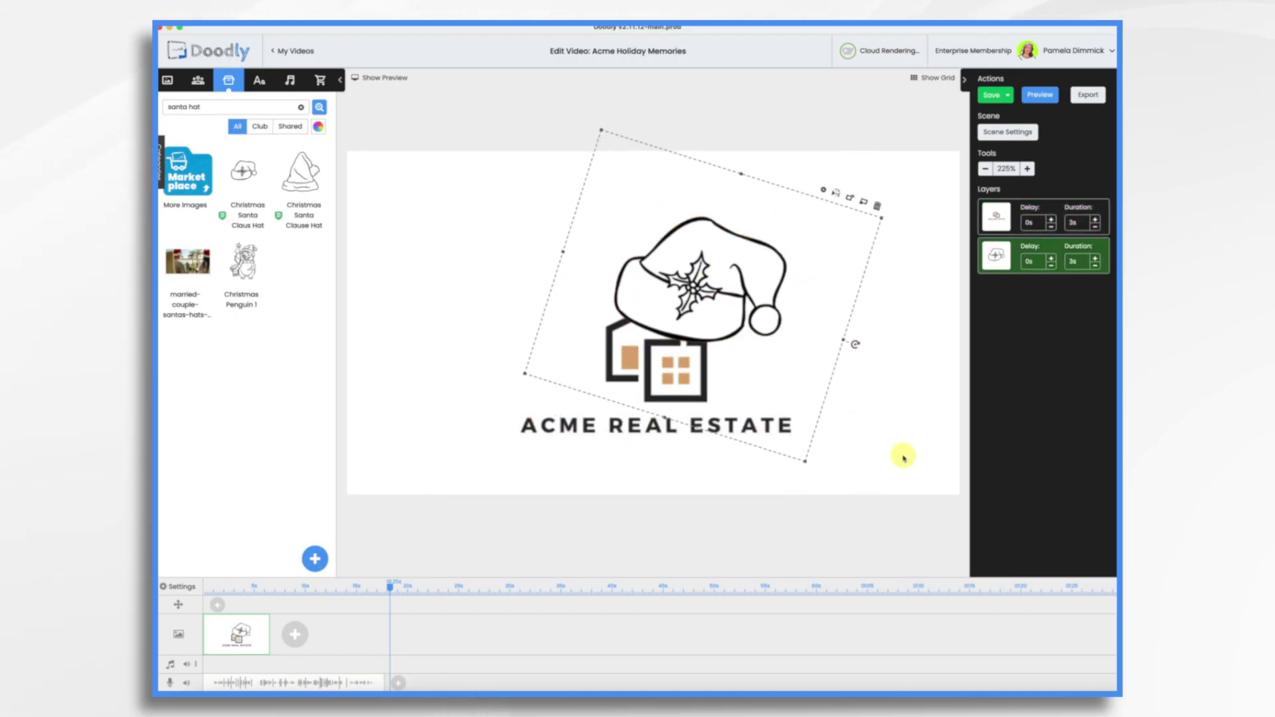
pyautogui.click(899, 455)
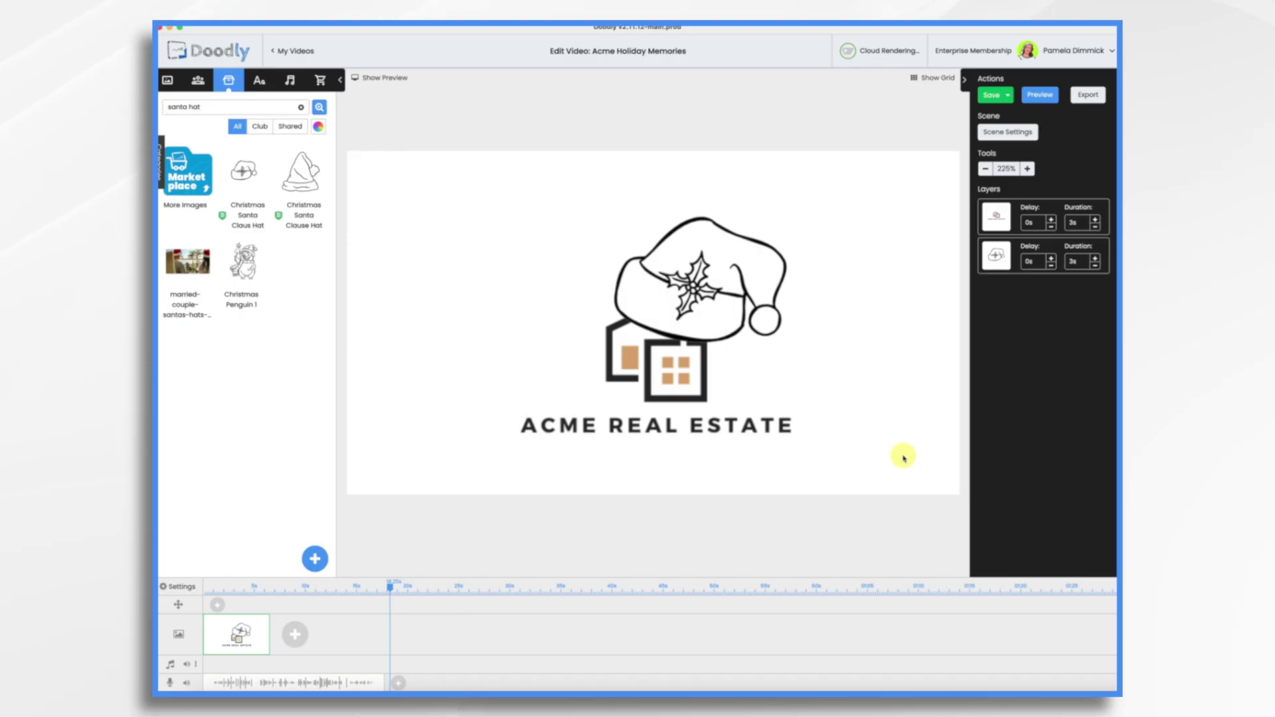
# - Turn on Doodly Rainbow for the Santa hat in its asset settings and apply it to show the hat in color
pyautogui.click(696, 265)
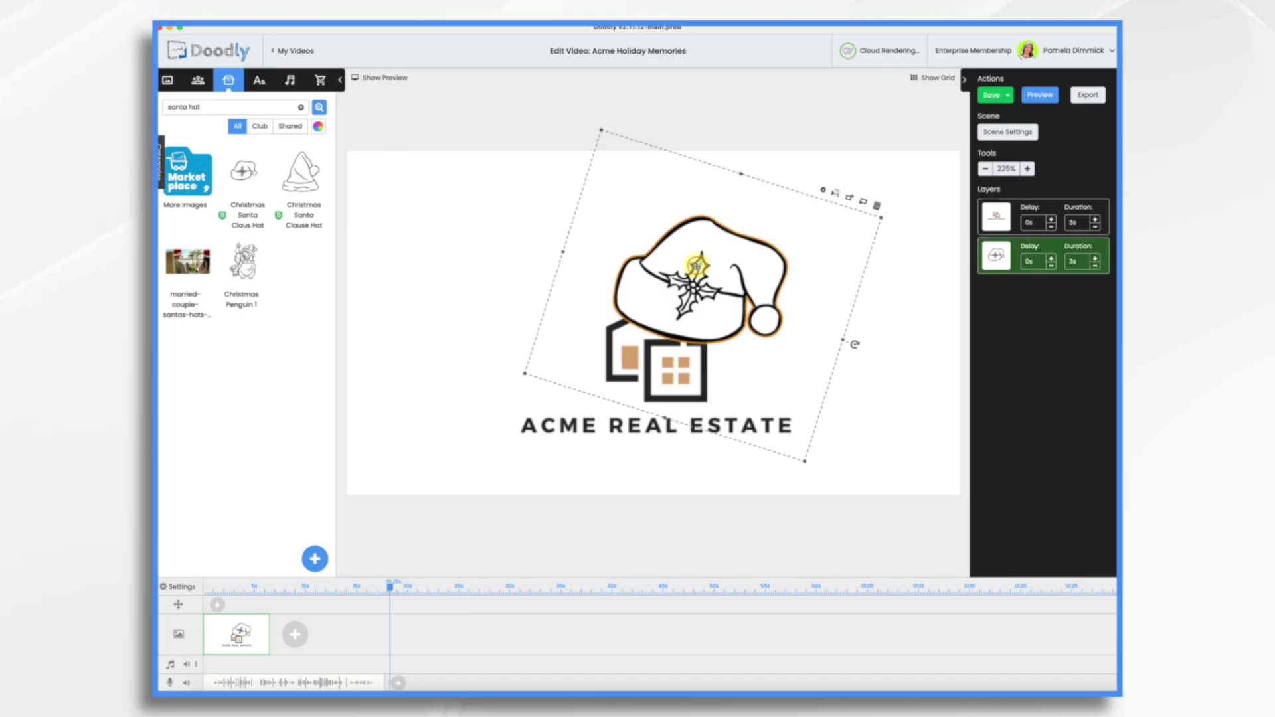
pyautogui.click(823, 191)
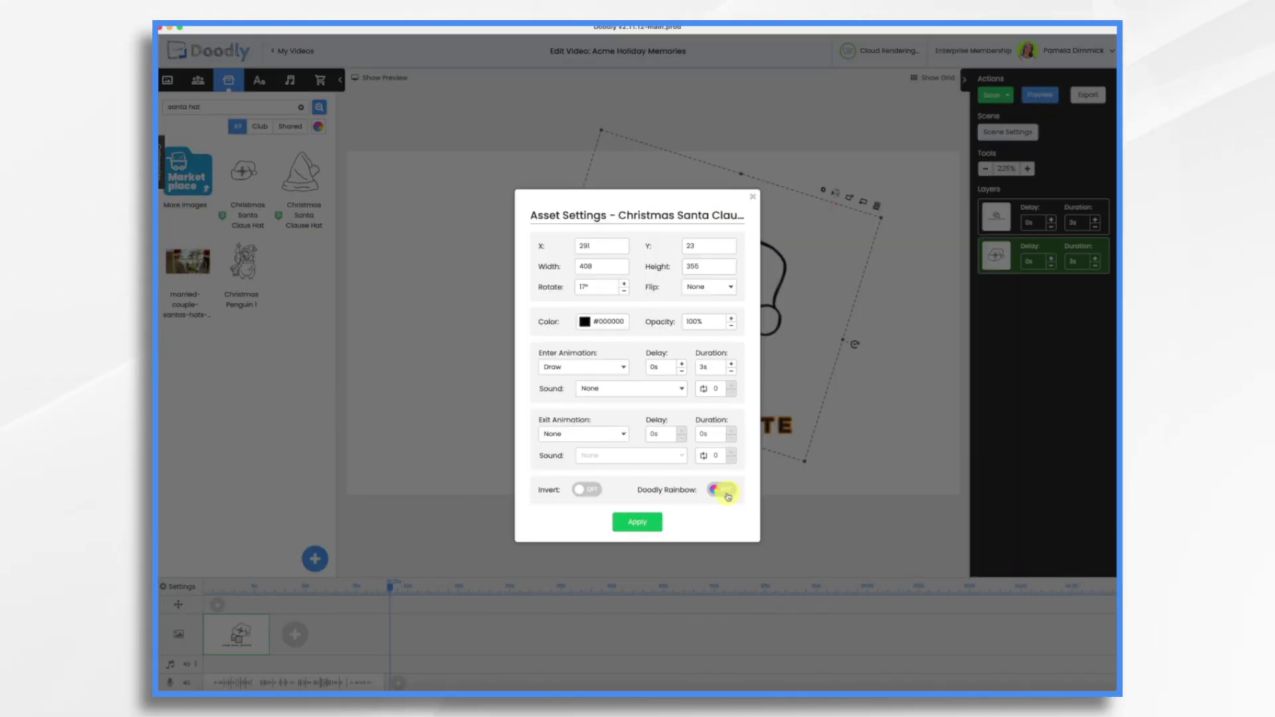
pyautogui.click(722, 490)
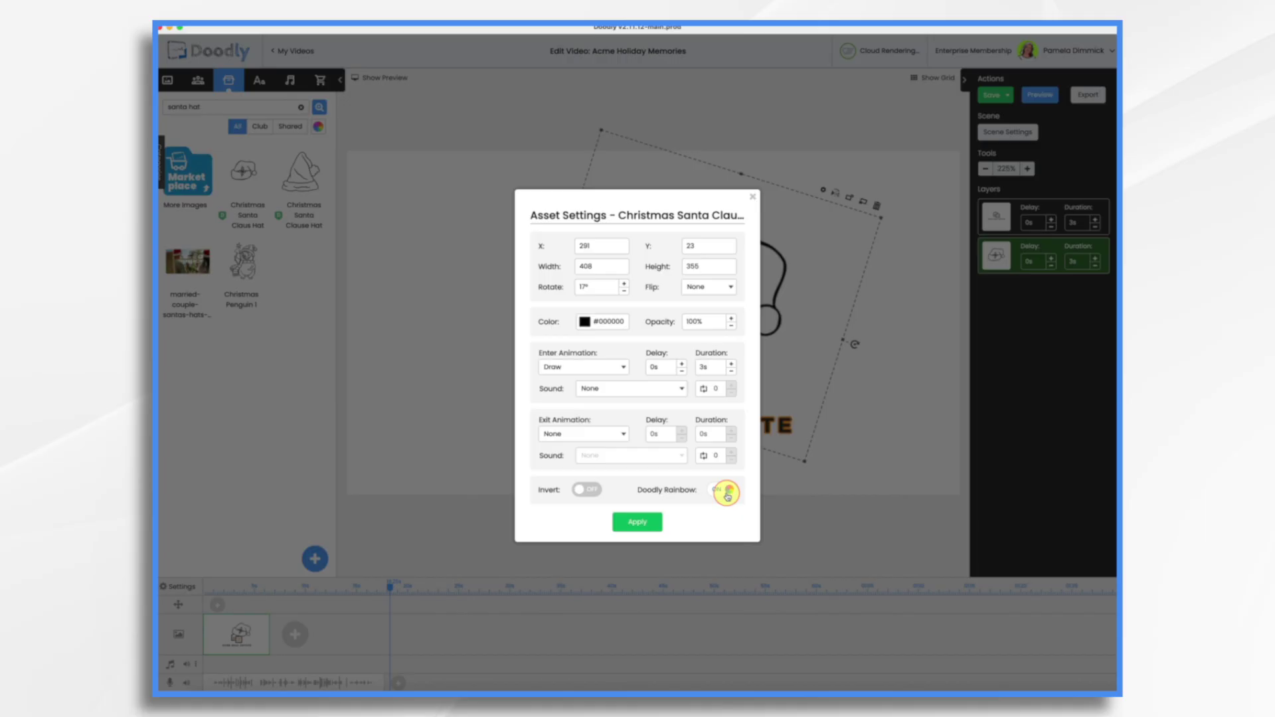
pyautogui.click(636, 523)
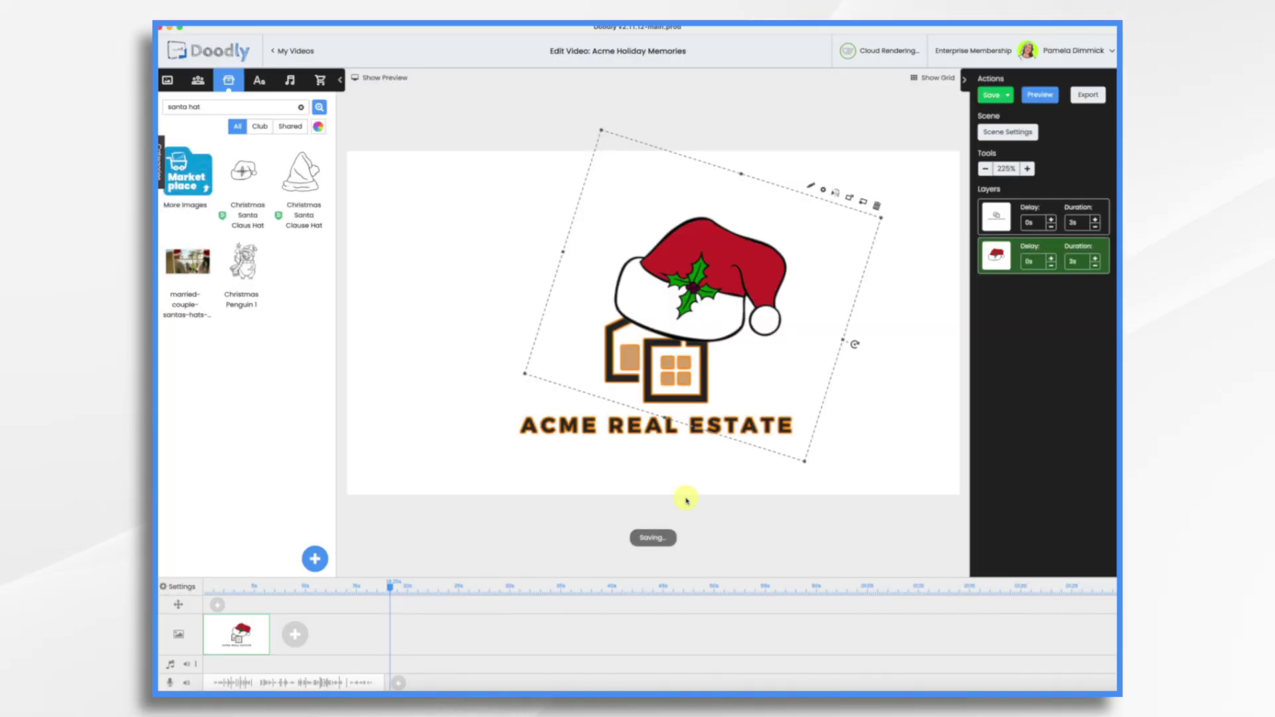
pyautogui.click(917, 423)
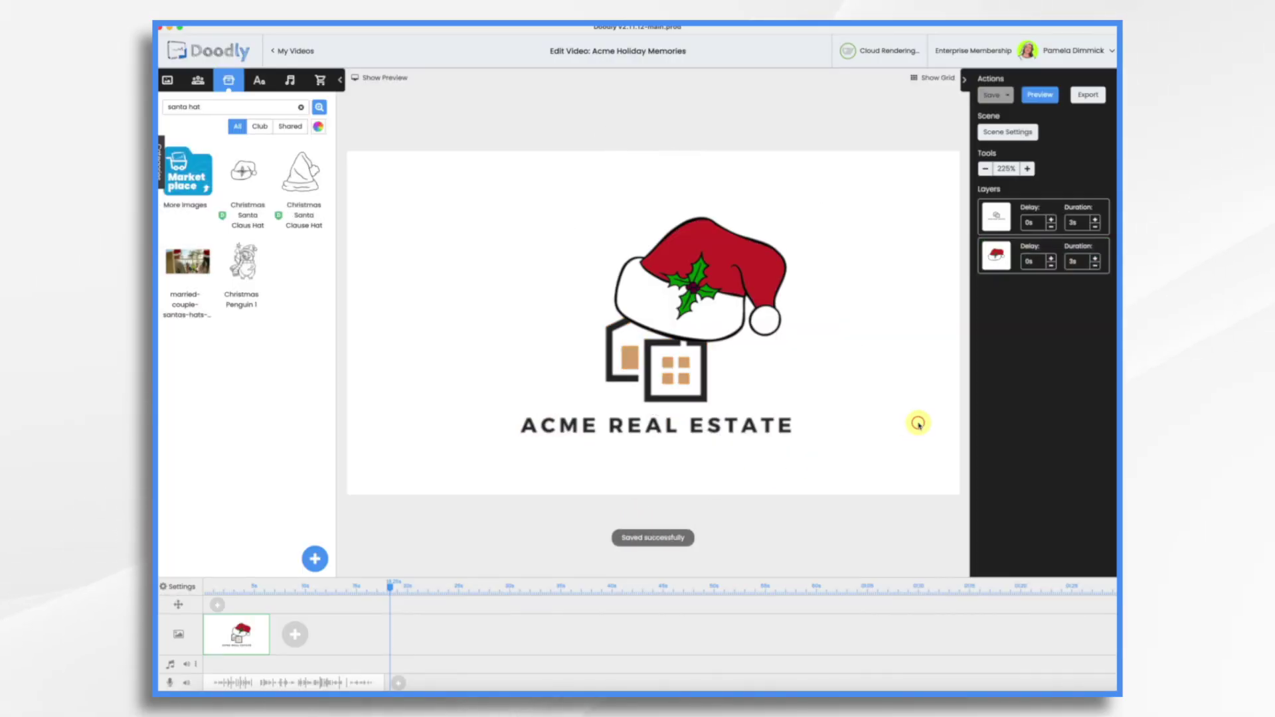
# - Add a Griffy-Regular text below the Acme Real Estate logo reading "2024 Holiday Memories"
pyautogui.click(258, 80)
pyautogui.scroll(-3, 298, 324)
pyautogui.scroll(-5, 298, 325)
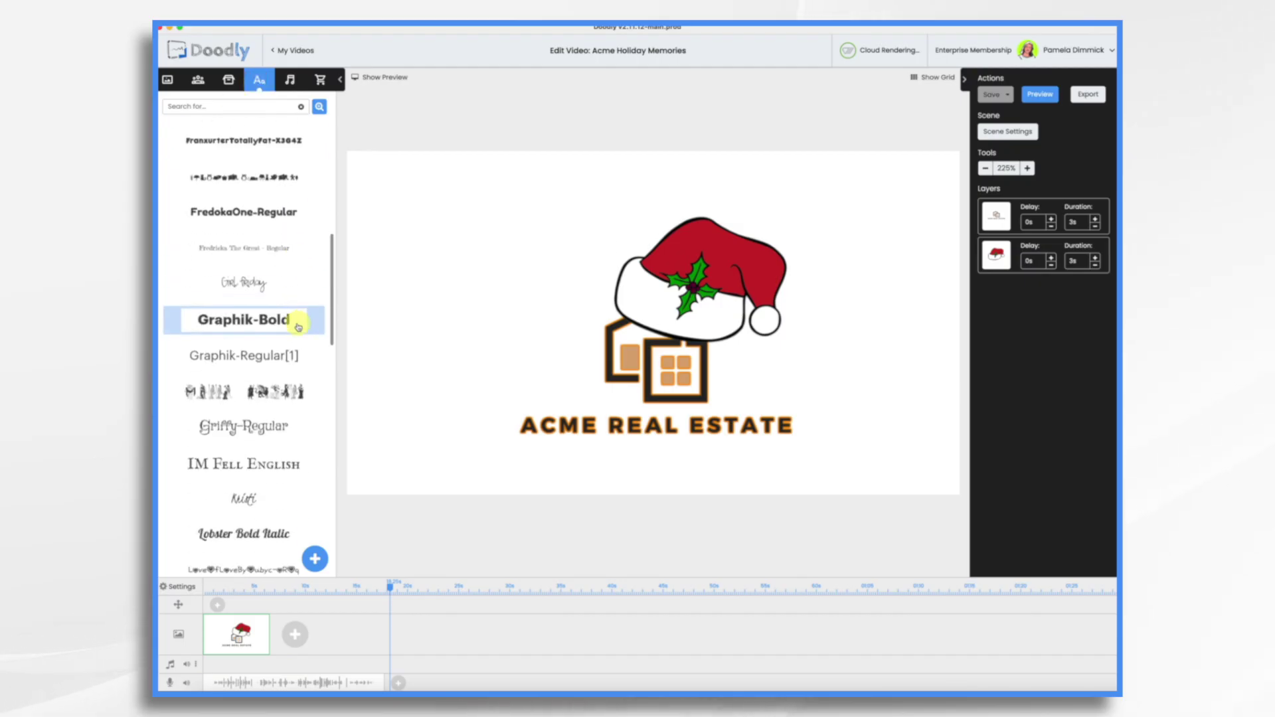
pyautogui.moveTo(233, 339); pyautogui.dragTo(623, 456)
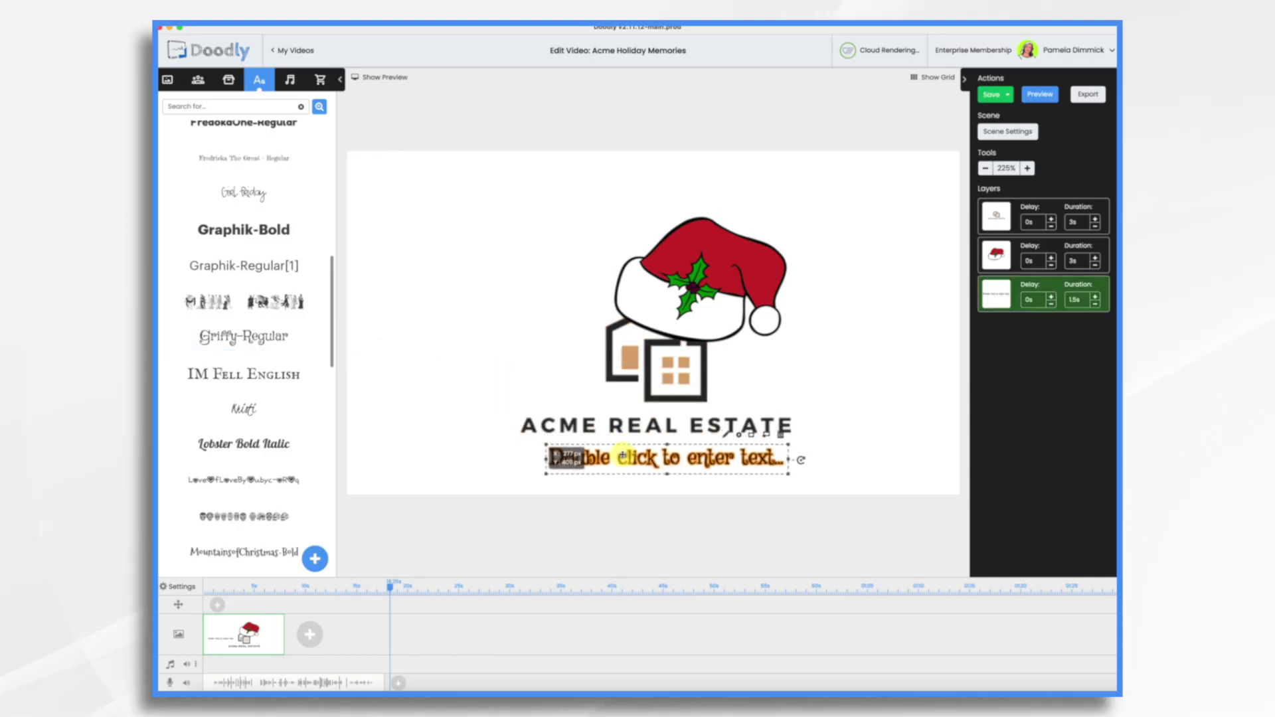
pyautogui.doubleClick(623, 457)
pyautogui.write('Holiday Memories')
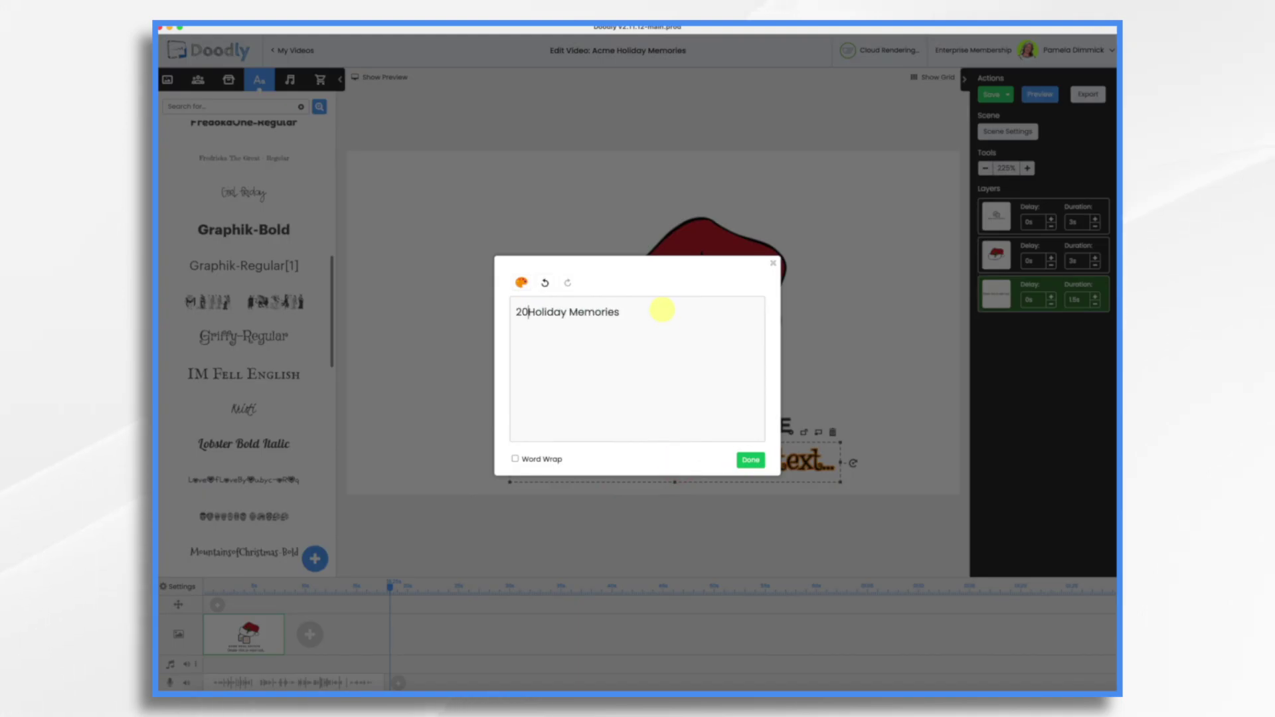
pyautogui.write('24')
# - Color the entire "2024 Holiday Memories" text red and apply the change
pyautogui.hotkey('ctrl', 'a')
pyautogui.click(524, 284)
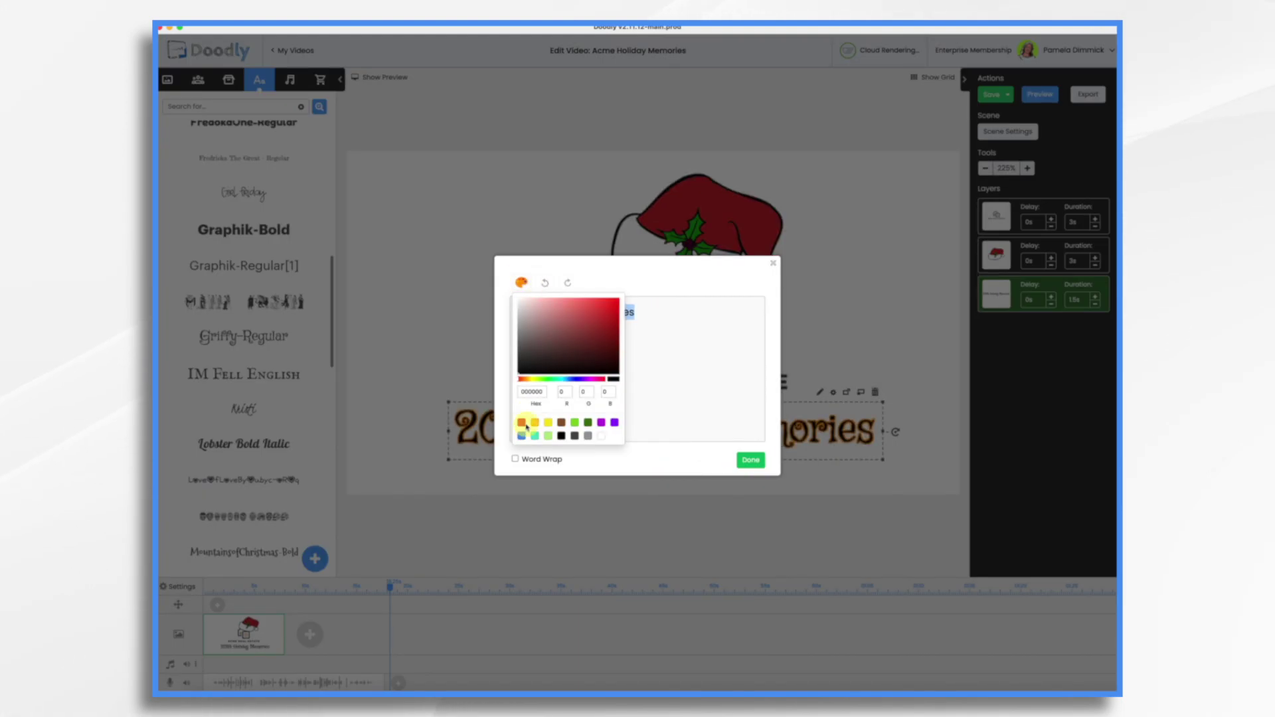
pyautogui.click(521, 423)
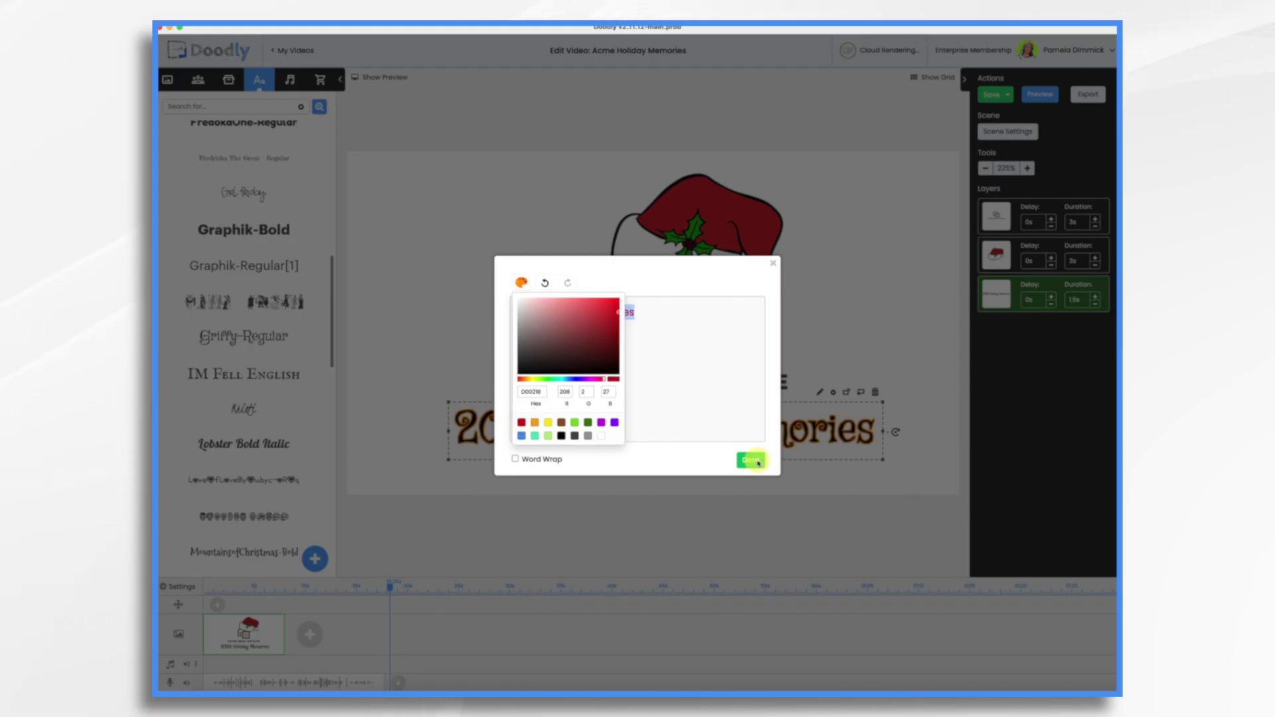
pyautogui.click(755, 462)
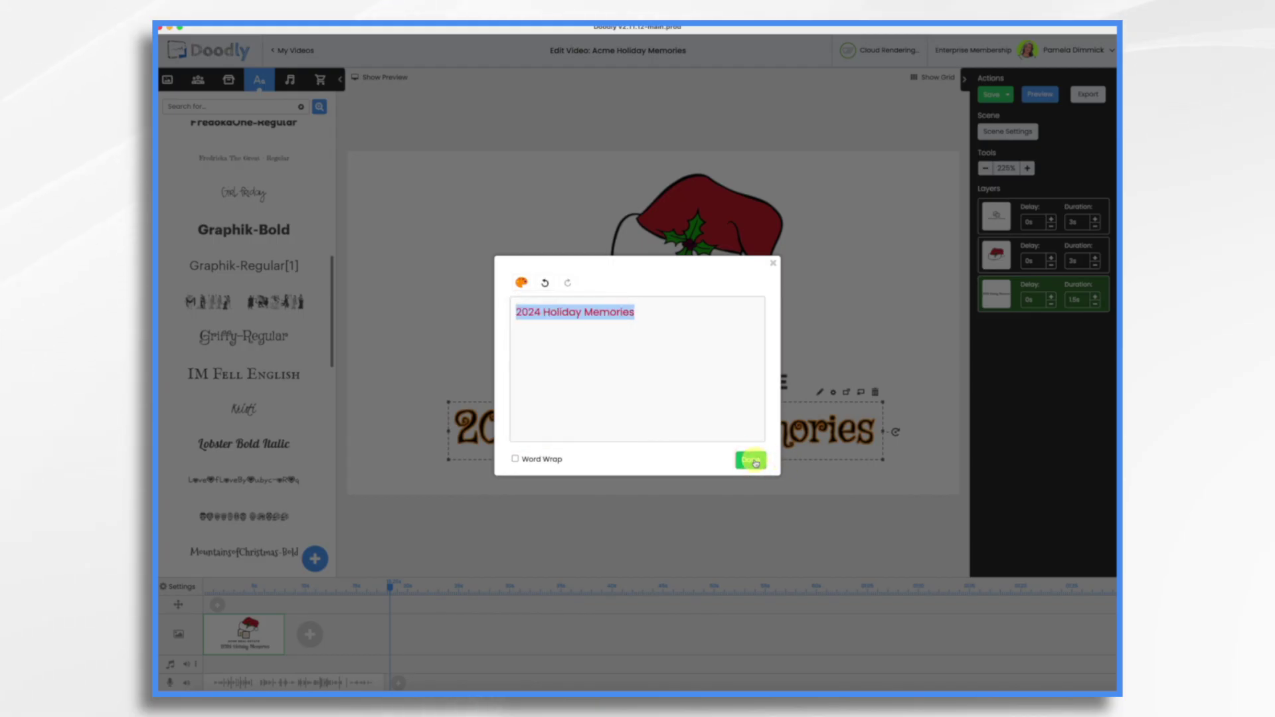
pyautogui.click(755, 463)
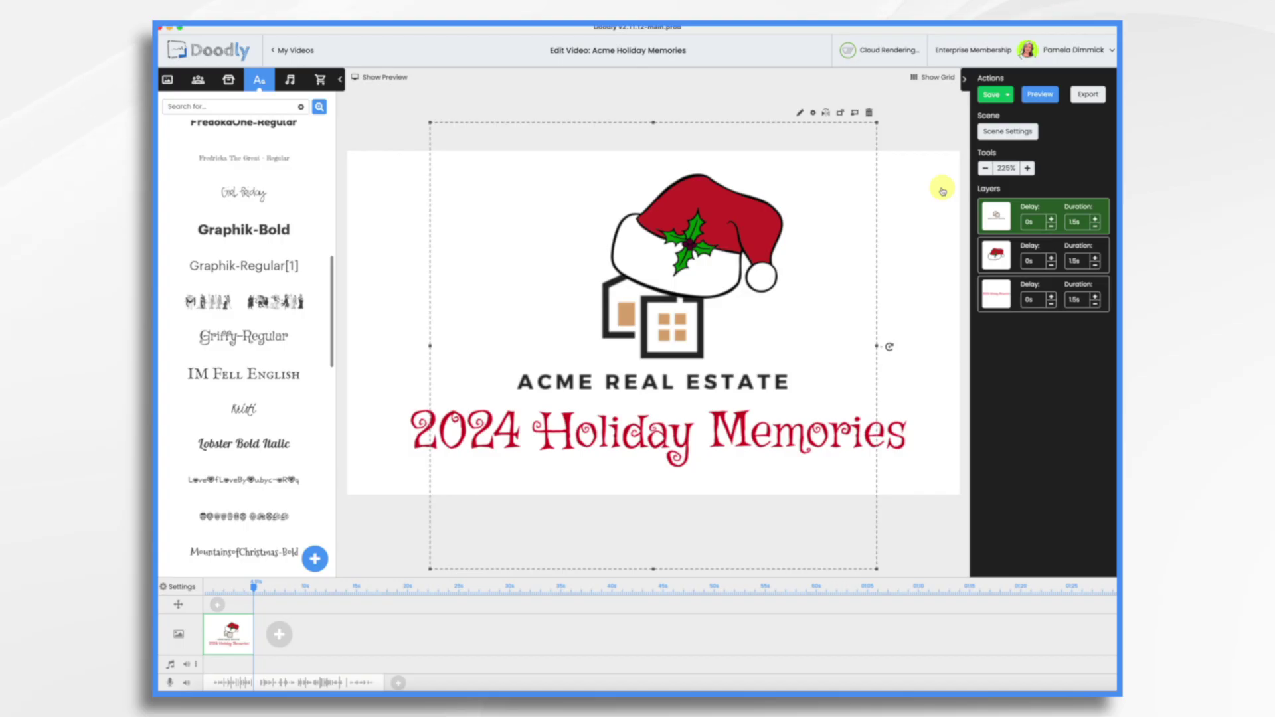
# - Add a new blank scene after the holiday title scene
pyautogui.click(282, 634)
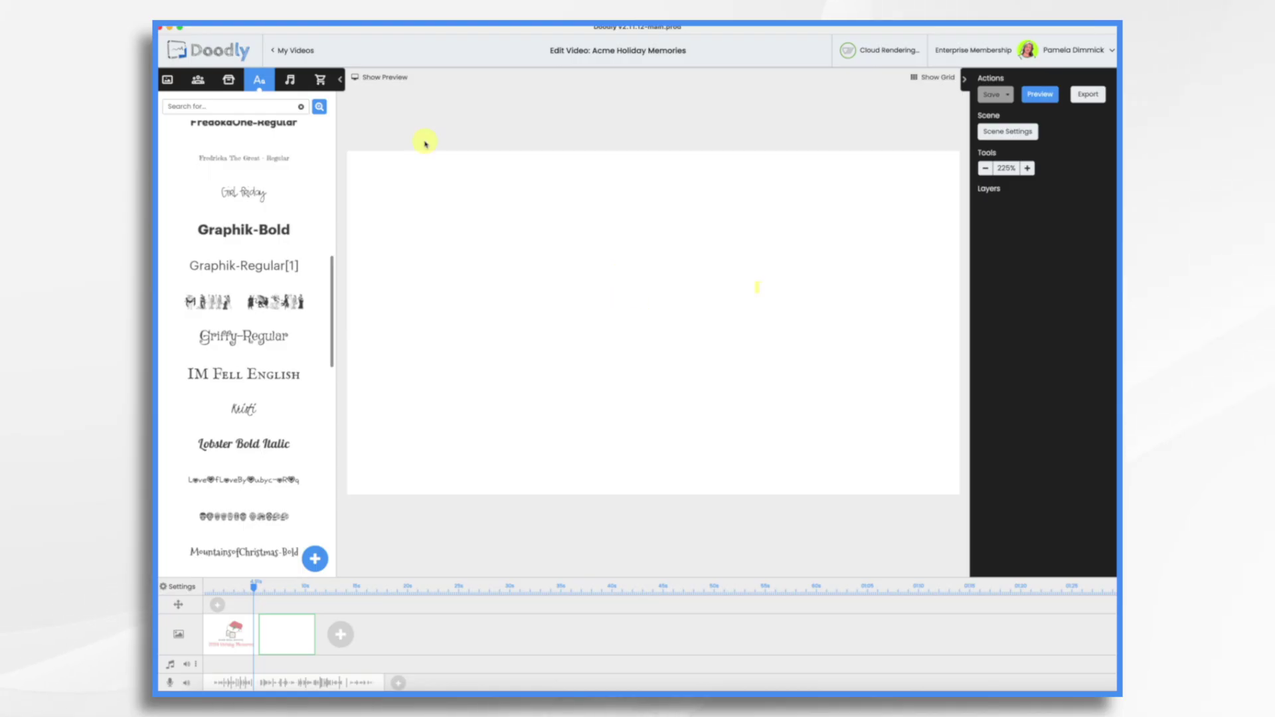
# - Import all the Xmas2024 photos from the Downloads folder as new props
pyautogui.click(228, 81)
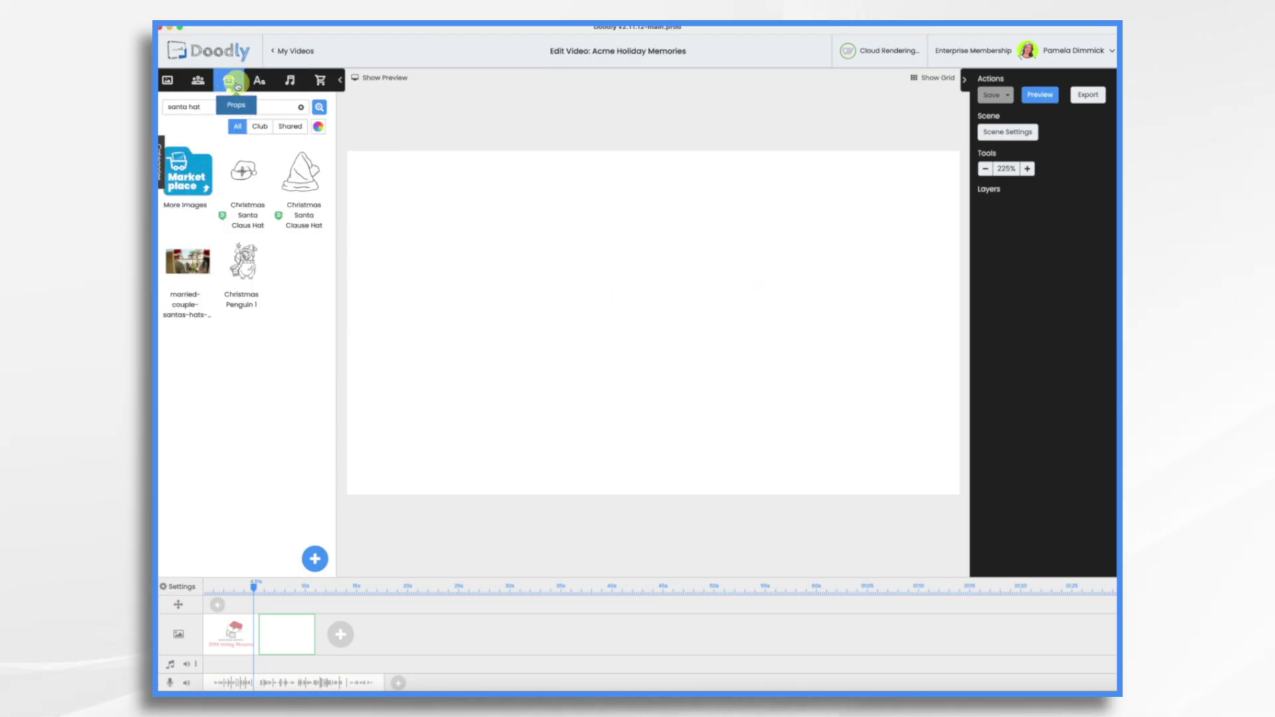
pyautogui.click(316, 561)
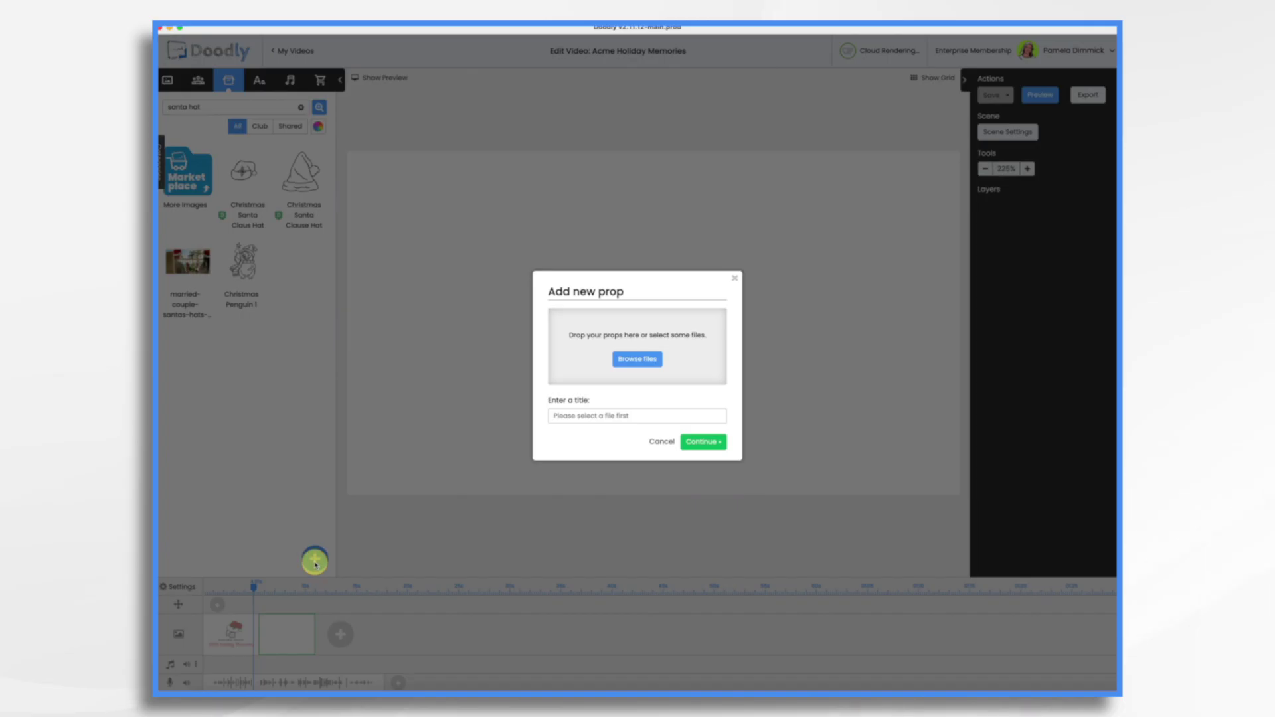
pyautogui.click(638, 360)
pyautogui.click(561, 319)
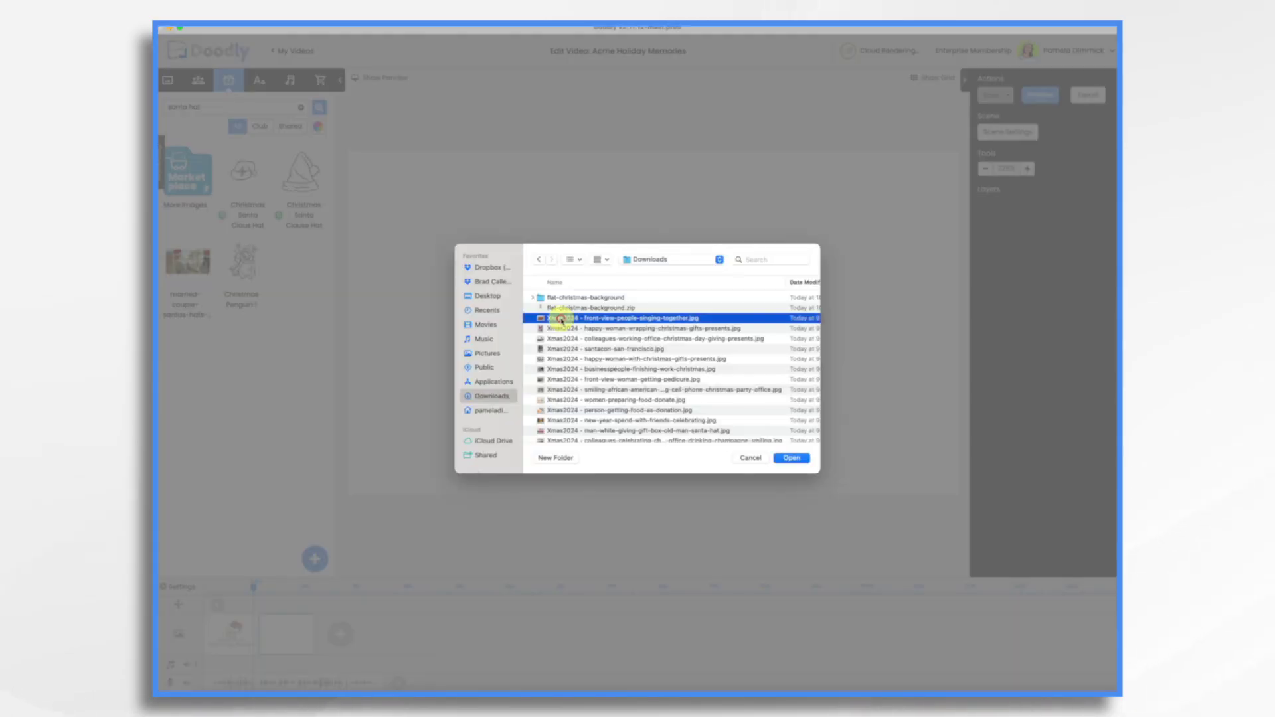
pyautogui.scroll(-10, 609, 373)
pyautogui.keyDown('shift'); pyautogui.click(563, 403); pyautogui.keyUp('shift')
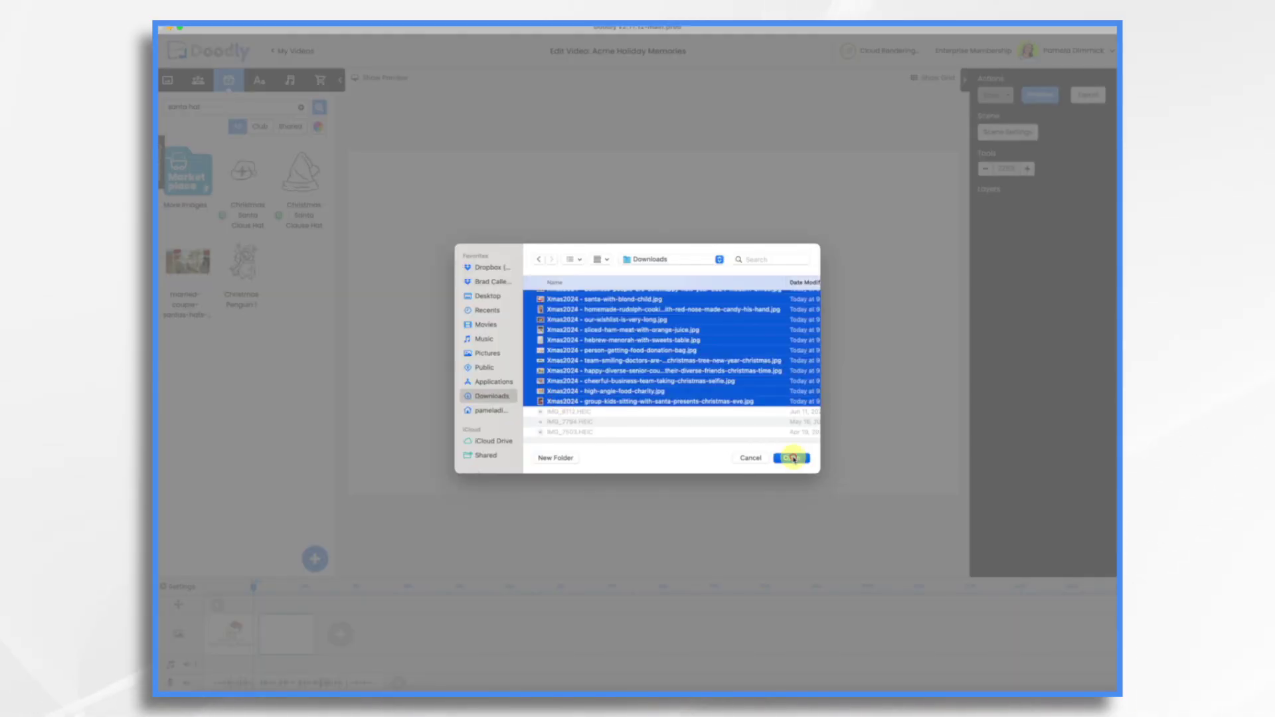
pyautogui.click(793, 458)
pyautogui.scroll(-3, 668, 356)
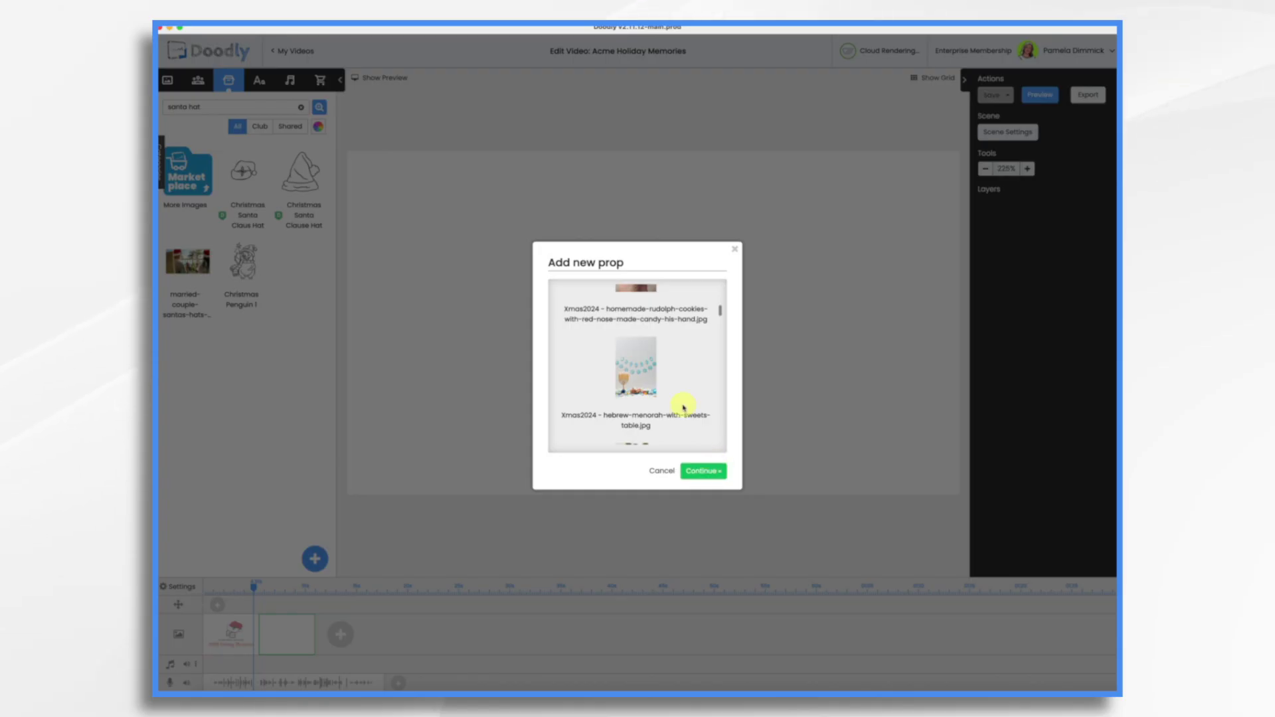
pyautogui.scroll(-5, 683, 407)
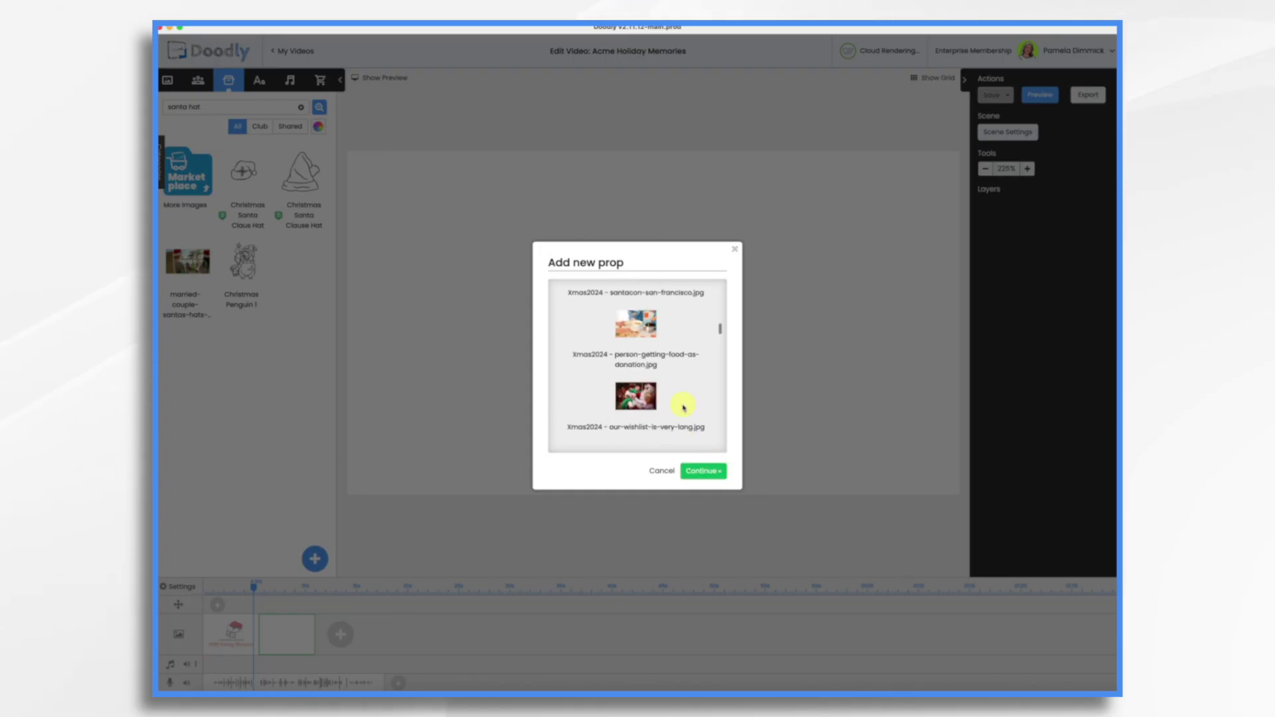
pyautogui.click(710, 472)
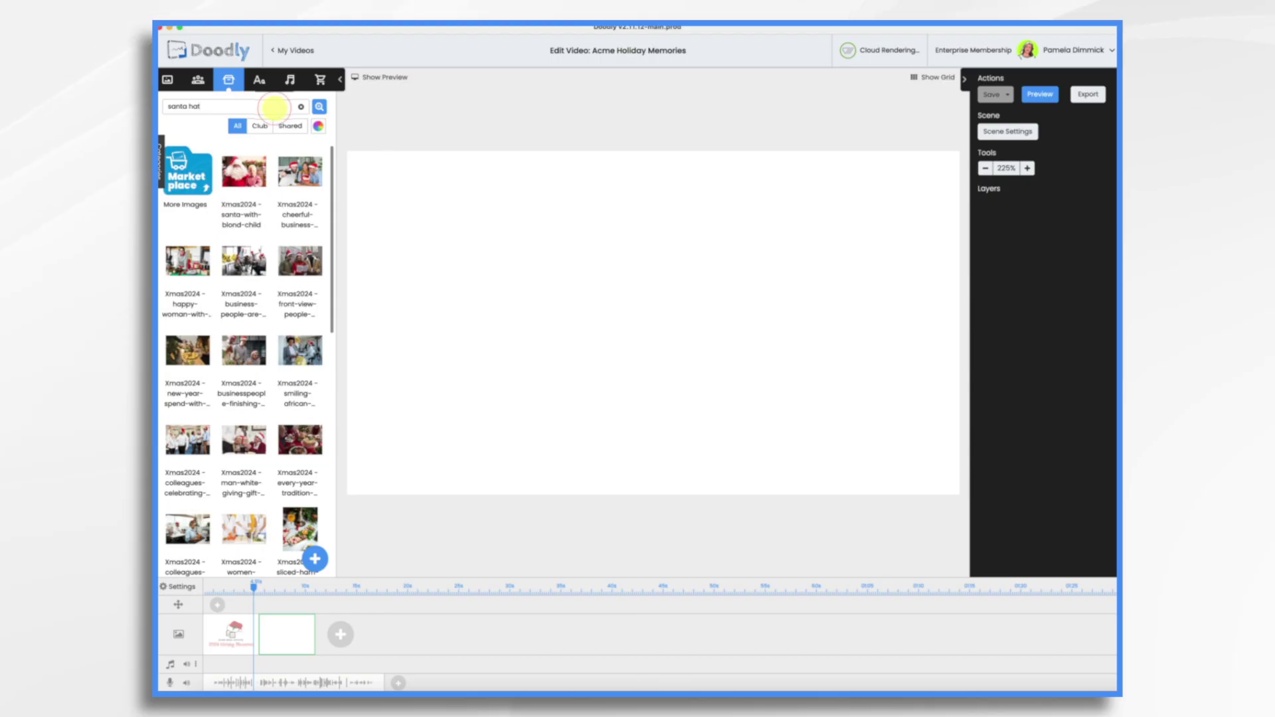
# - Search the props for "xmas2024" and place the cheerful business team selfie photo in the upper-left area of the blank scene
pyautogui.press('super+a')
pyautogui.write('xmas20')
pyautogui.scroll(-5, 246, 319)
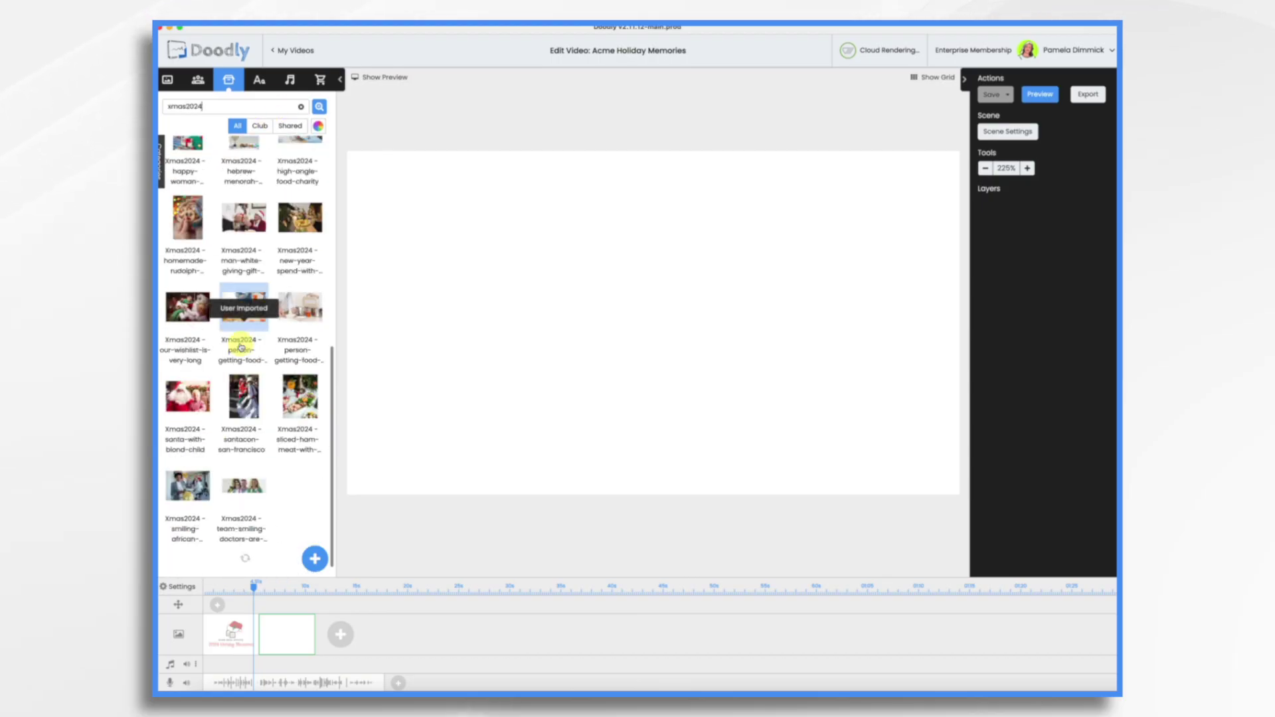
pyautogui.scroll(5, 253, 247)
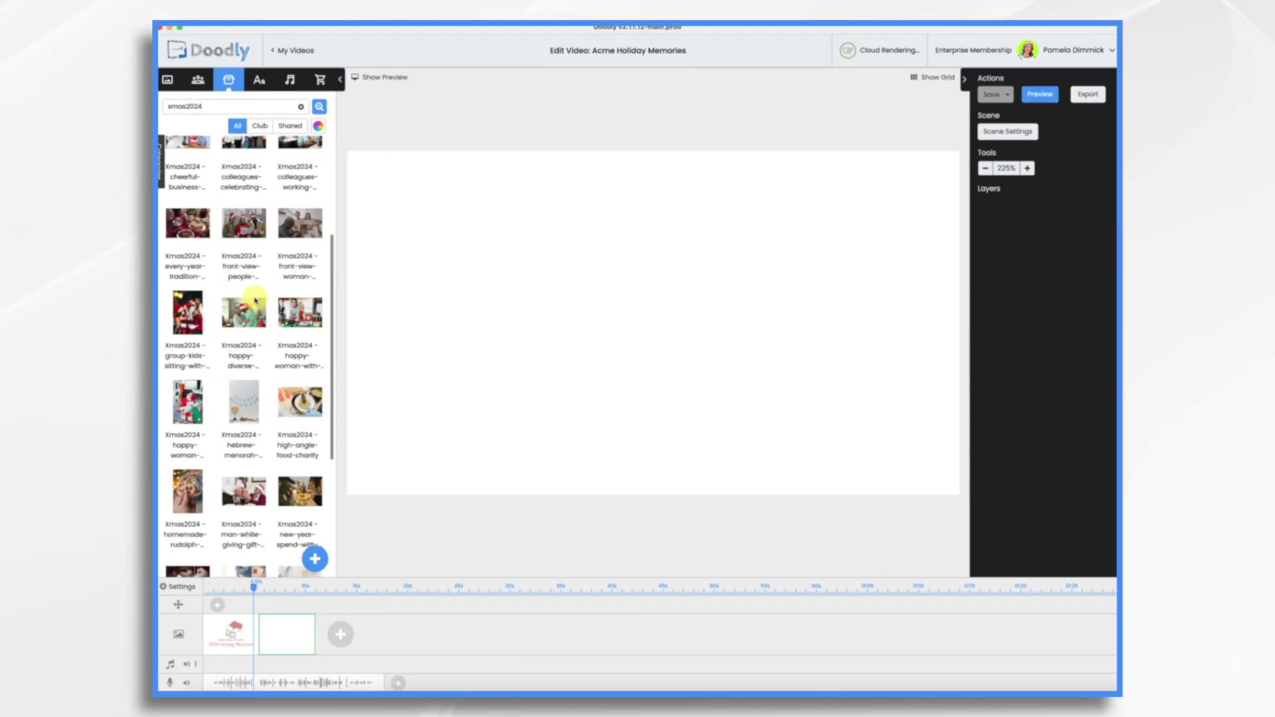
pyautogui.moveTo(188, 269); pyautogui.dragTo(553, 259)
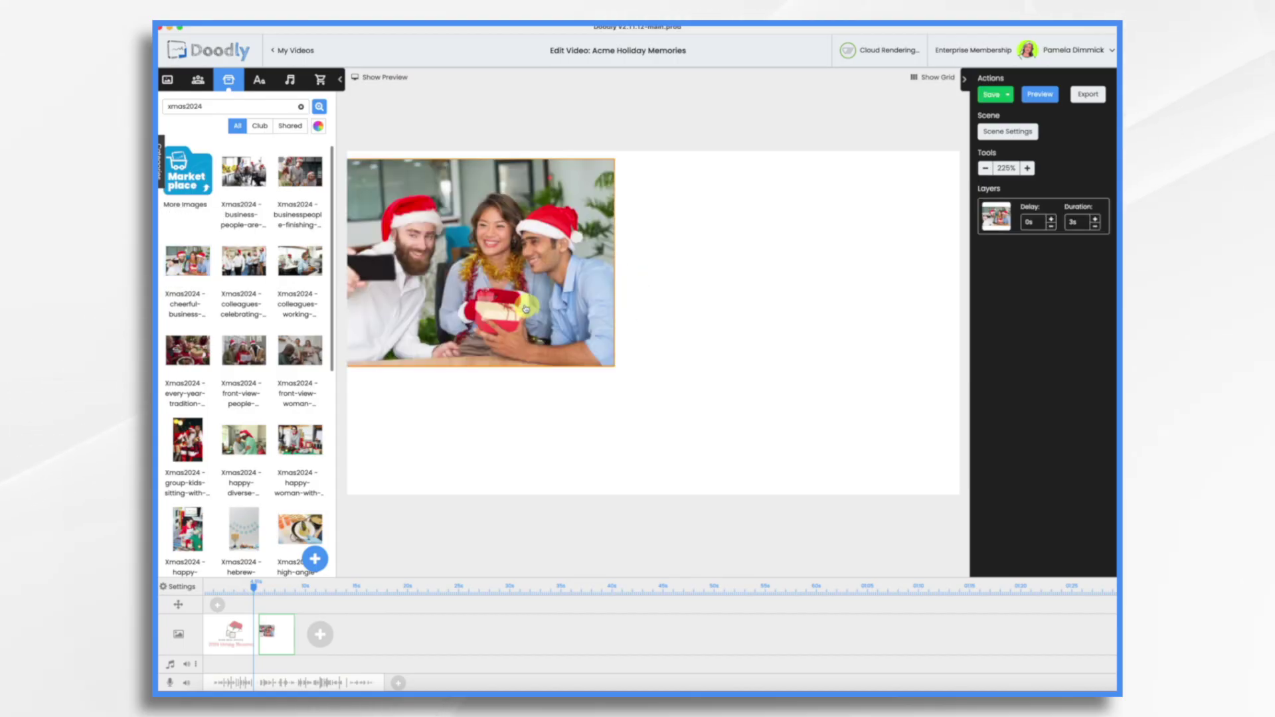
# - Add the Rudolph cookie photo to the right of the team selfie, enlarge it to nearly full scene height and arrange both photos side by side
pyautogui.scroll(-3, 189, 433)
pyautogui.moveTo(189, 433); pyautogui.dragTo(834, 420)
pyautogui.moveTo(740, 408); pyautogui.dragTo(825, 366)
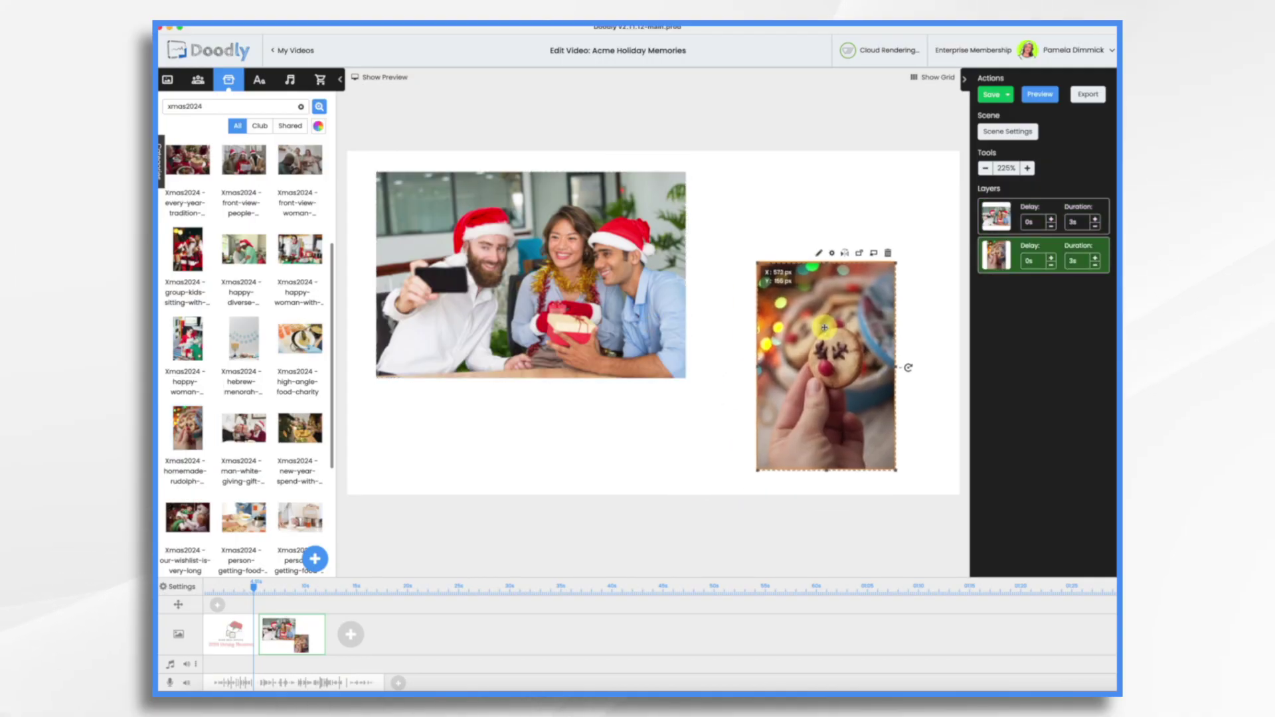
pyautogui.moveTo(532, 276); pyautogui.dragTo(568, 279)
pyautogui.click(824, 365)
pyautogui.moveTo(896, 262); pyautogui.dragTo(955, 174)
pyautogui.click(932, 162)
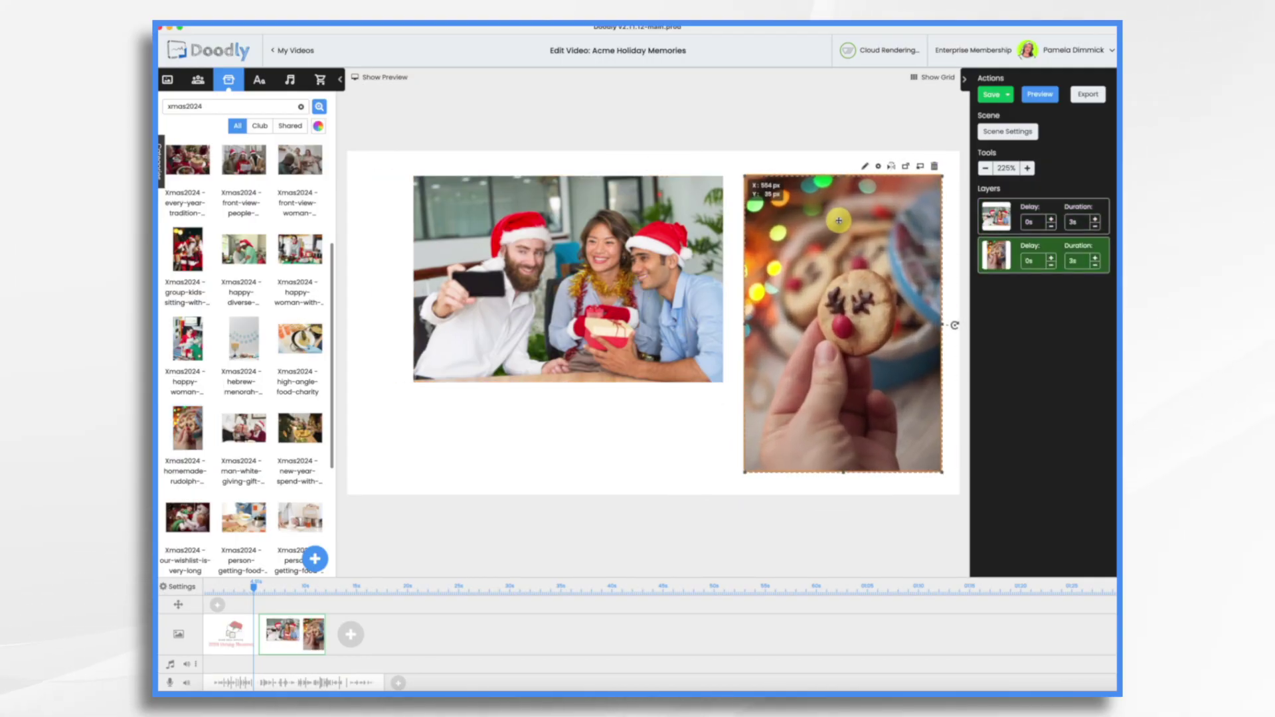
# - Add a Griffy-Regular text below the team selfie photo reading "Ho! Ho! Ho!"
pyautogui.click(262, 83)
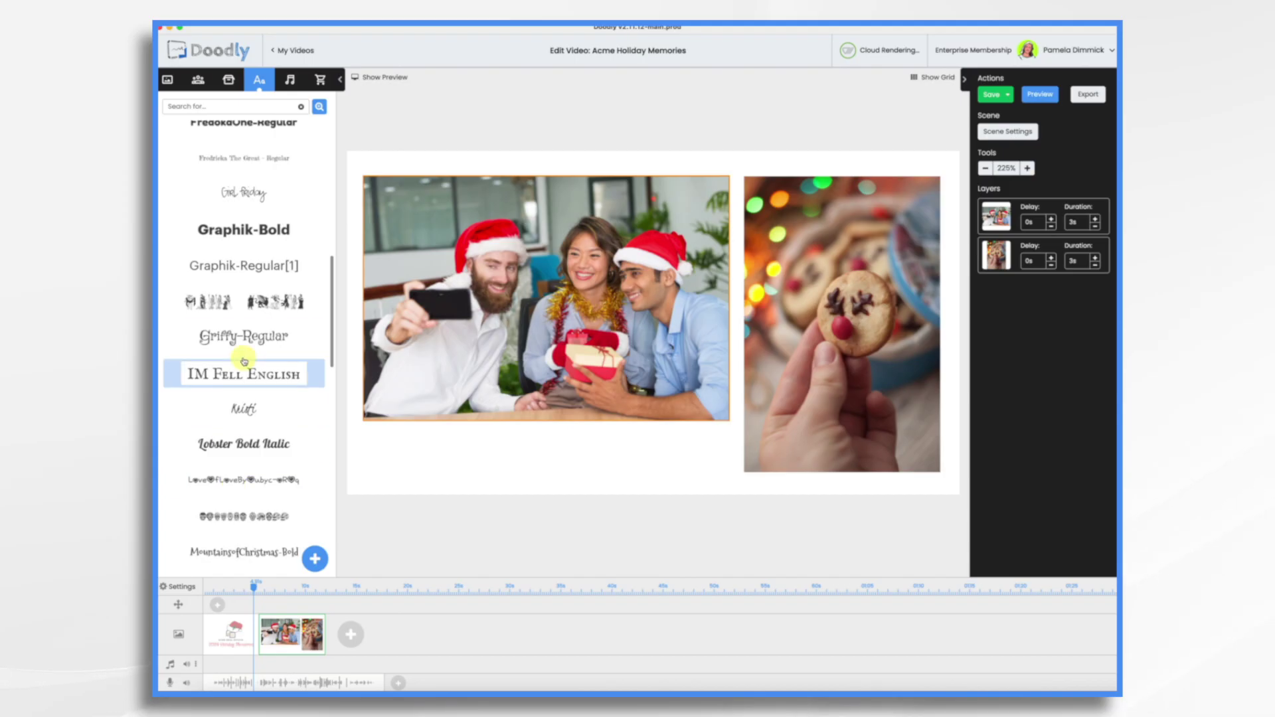
pyautogui.moveTo(269, 337); pyautogui.dragTo(563, 461)
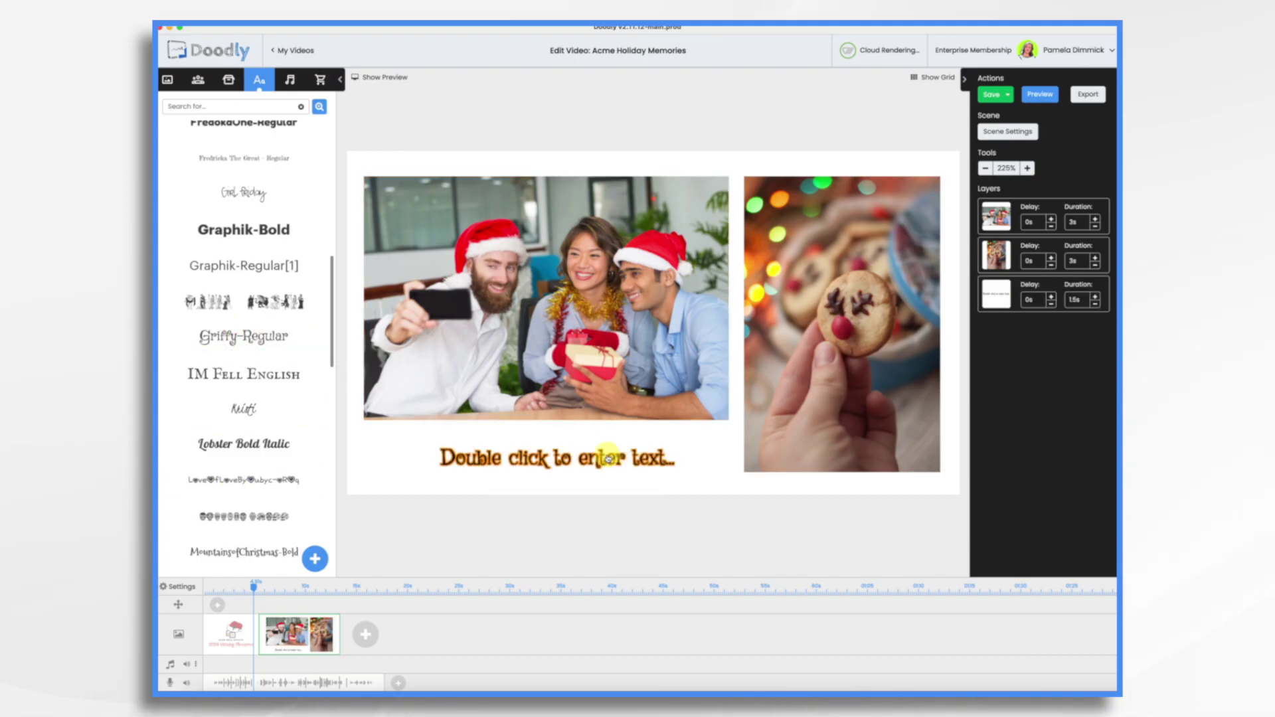
pyautogui.doubleClick(577, 460)
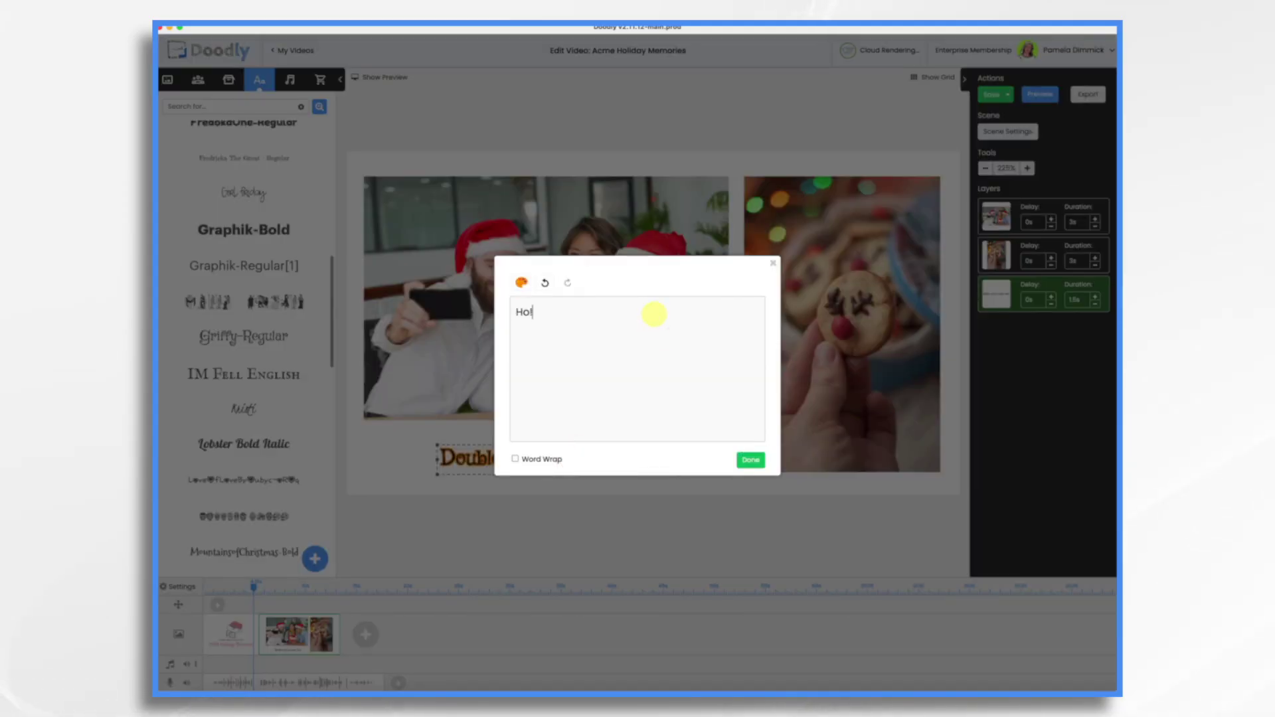
# - Color the entire "Ho! Ho! Ho!" text red and apply the change
pyautogui.press('super+a')
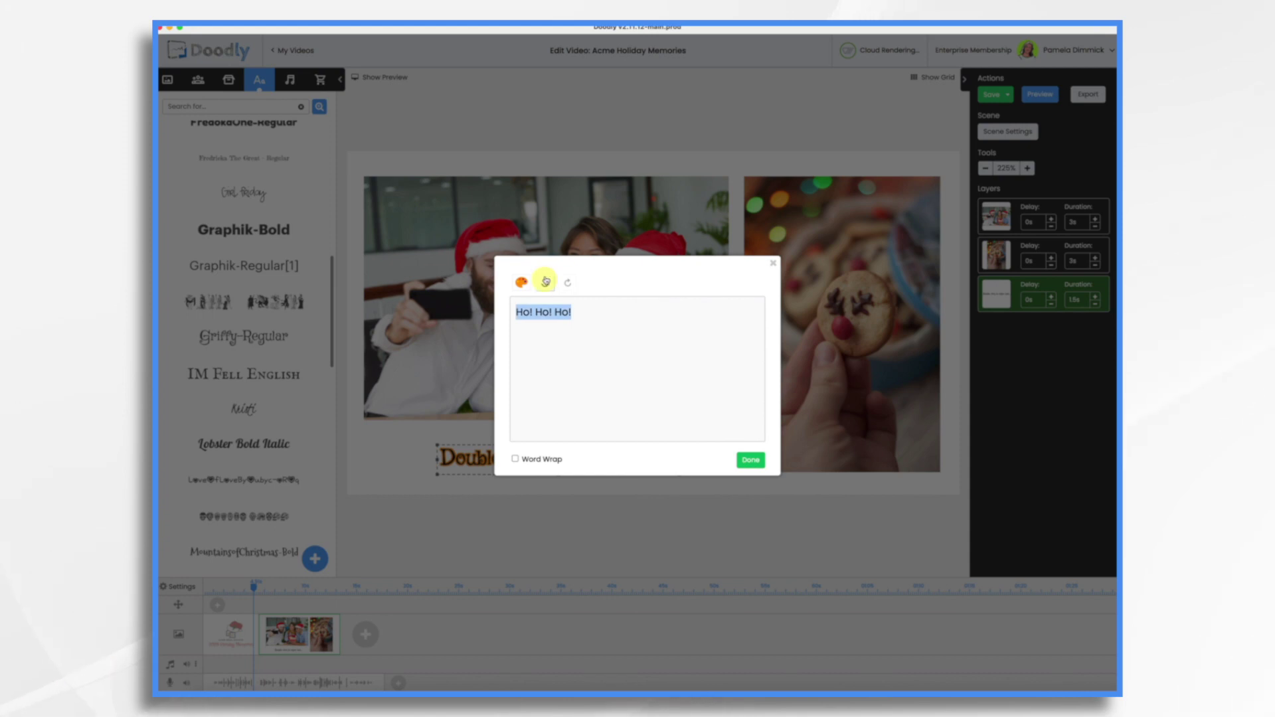
pyautogui.click(522, 283)
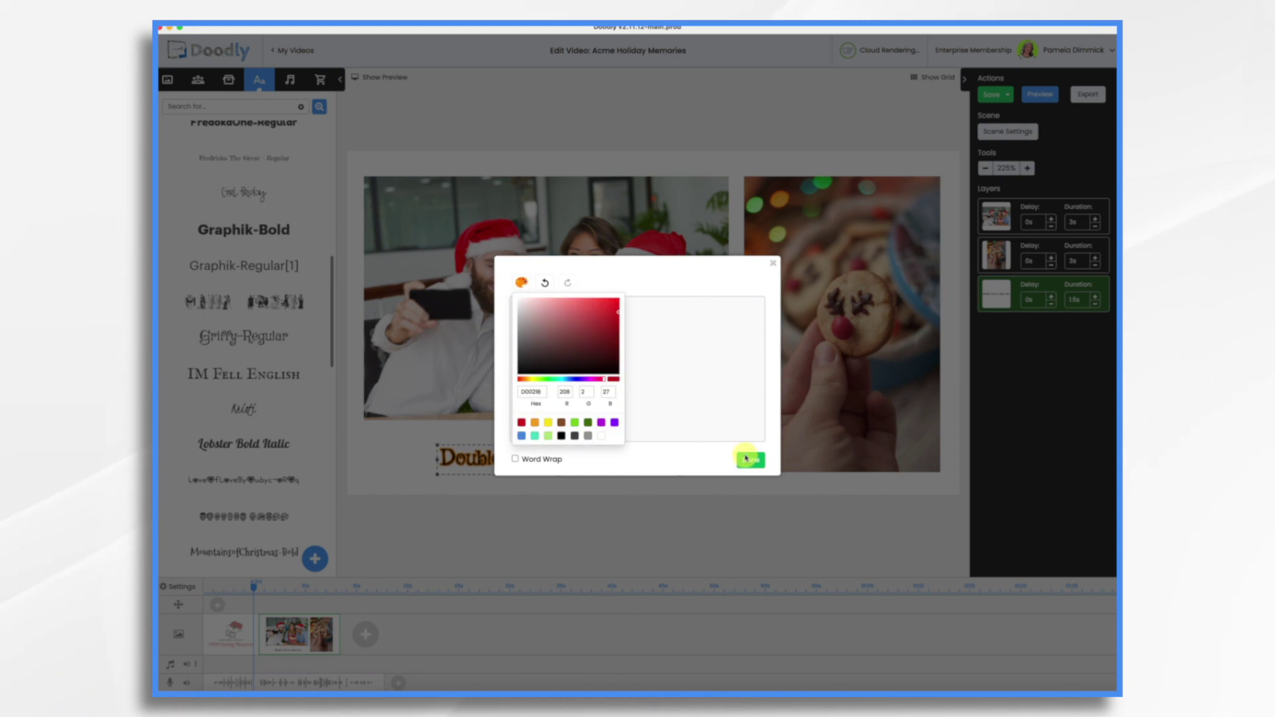
pyautogui.click(713, 419)
pyautogui.click(761, 461)
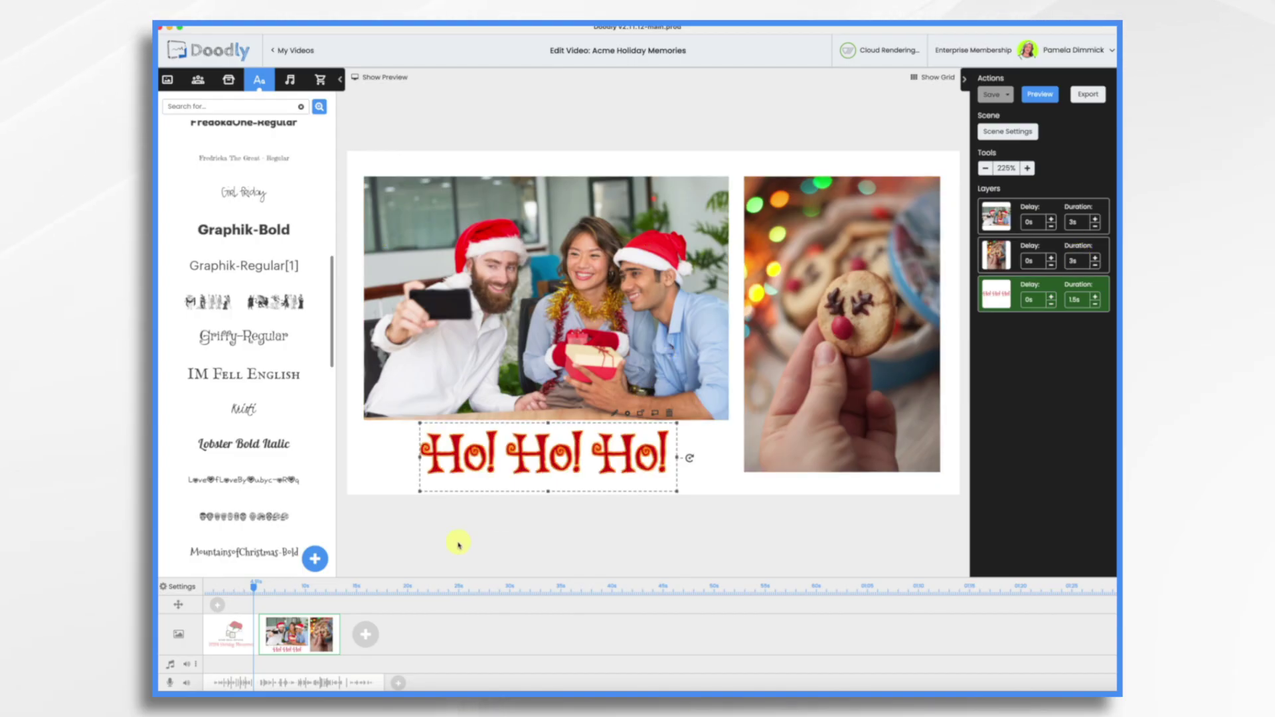
# - Preview the photo scene to check how the pictures and text are revealed, and close the preview
pyautogui.rightClick(286, 642)
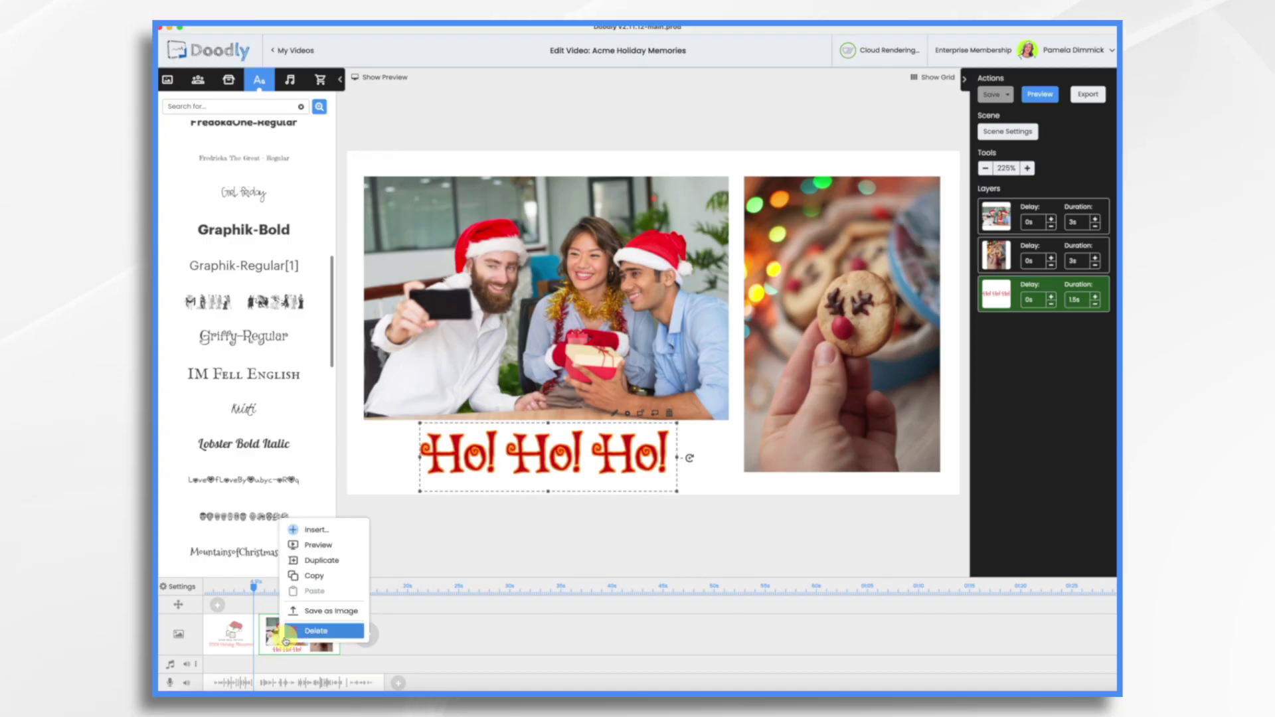
pyautogui.click(308, 550)
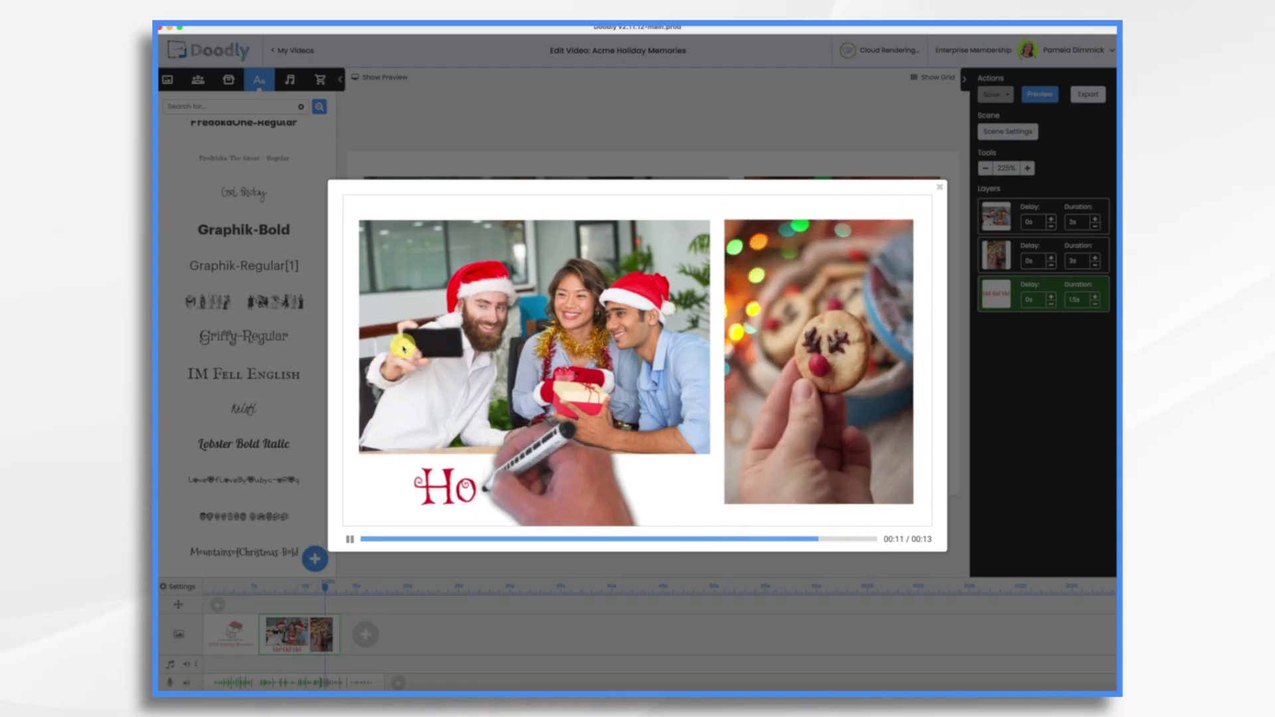
pyautogui.click(941, 186)
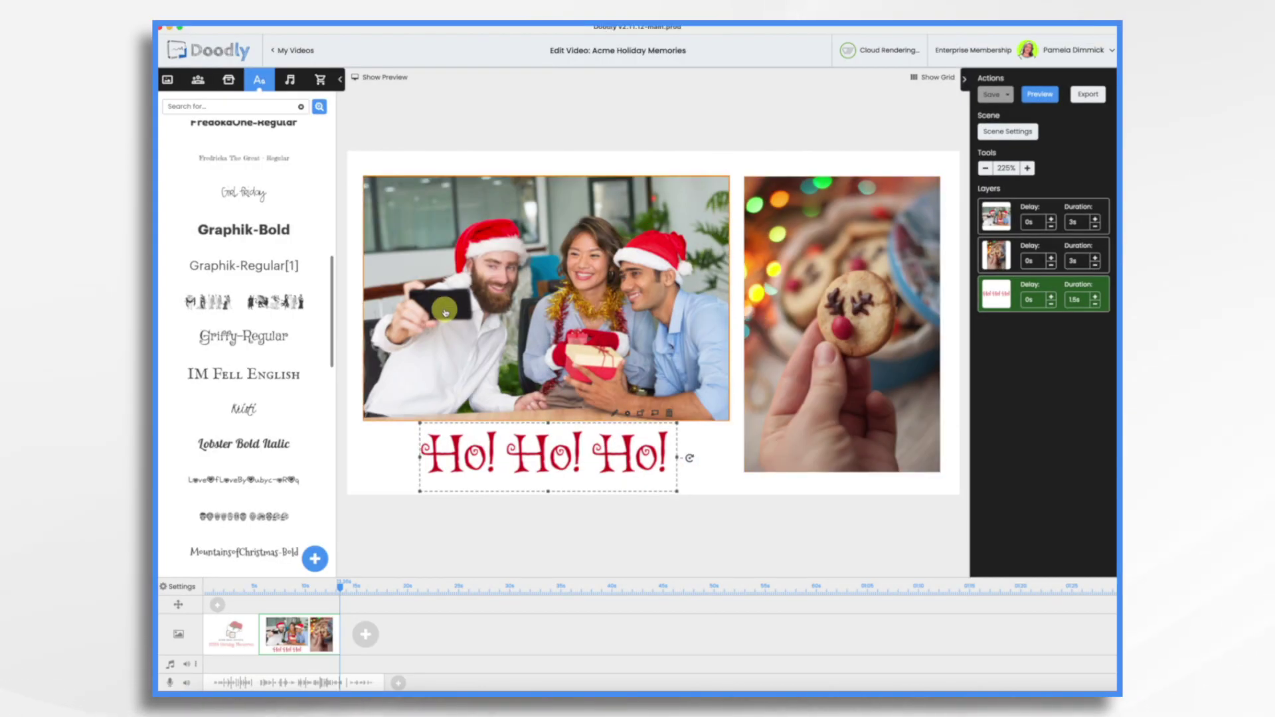
# - Open the team selfie photo for editing and change its reveal mode
pyautogui.click(466, 306)
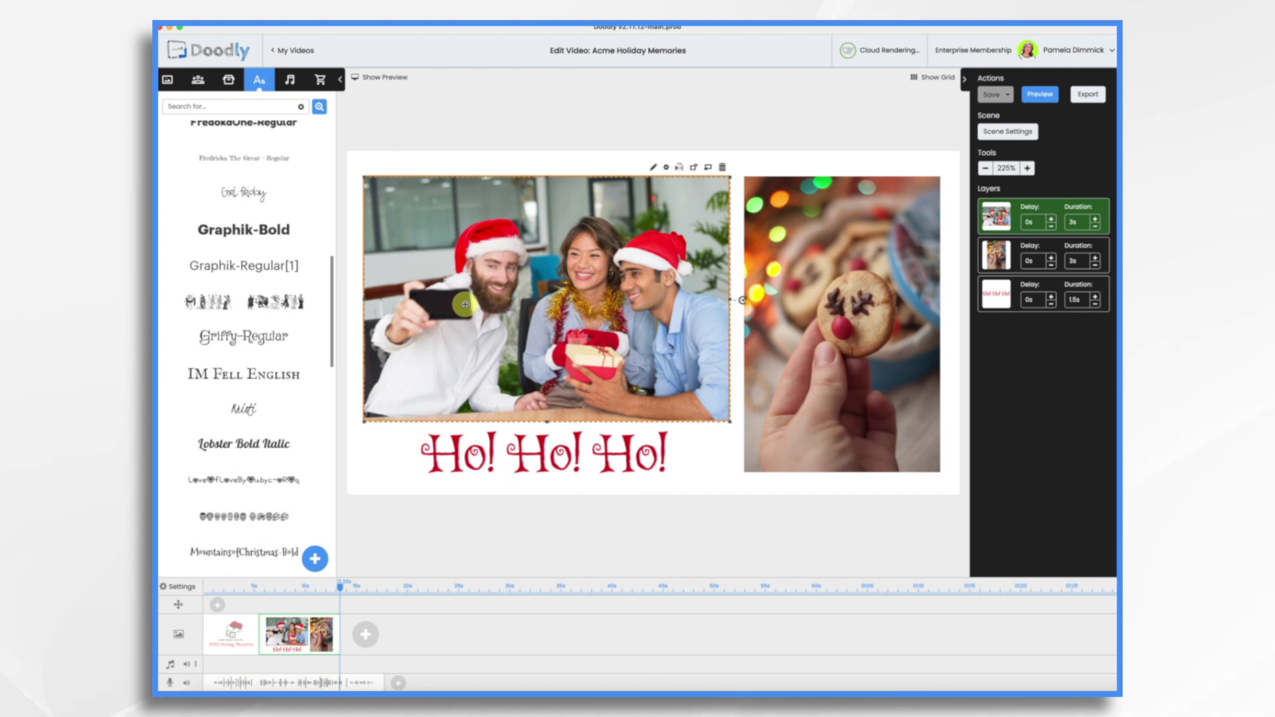
pyautogui.click(654, 168)
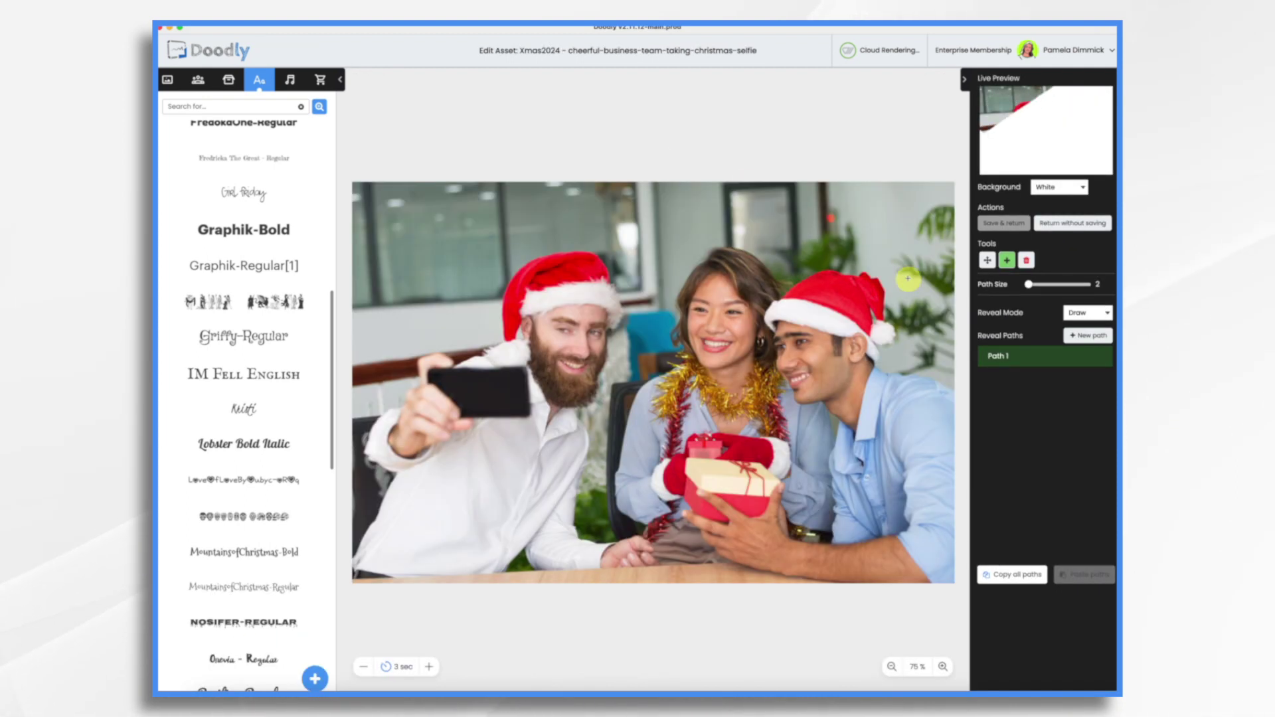
pyautogui.click(1085, 324)
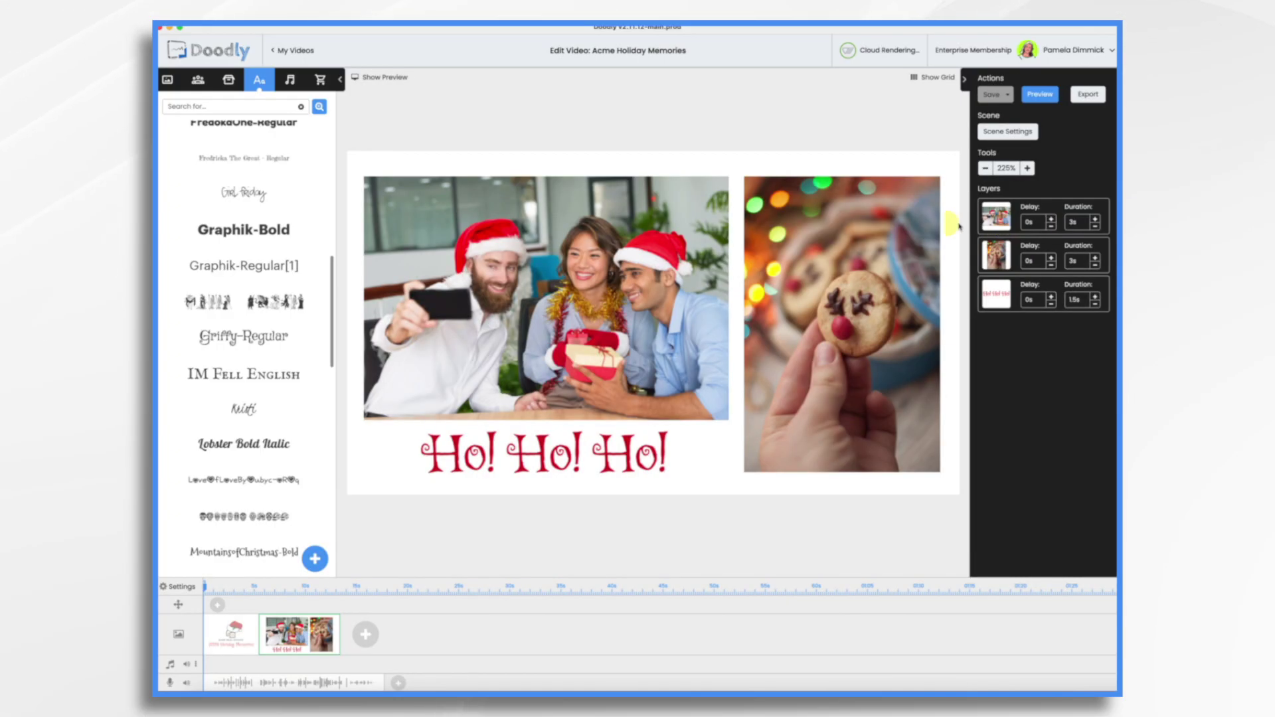
# - Set the Rudolph cookie photo's reveal mode to Fade and save the asset edit
pyautogui.click(845, 292)
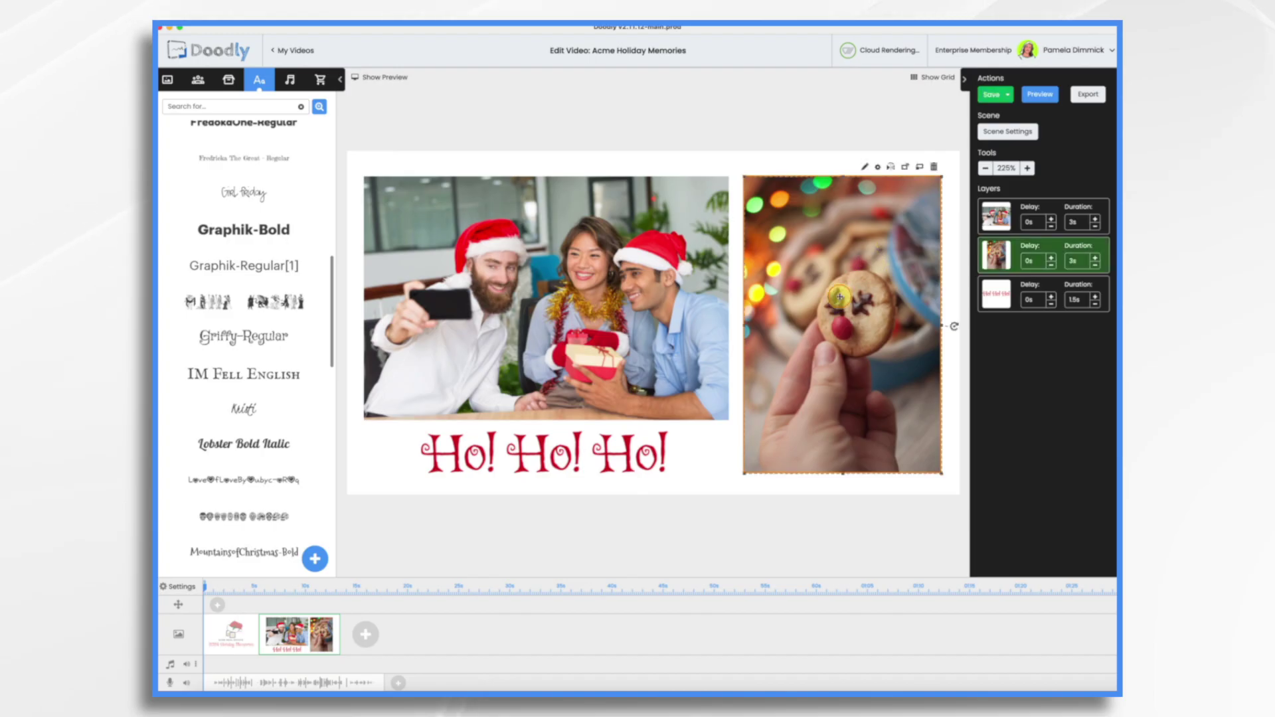
pyautogui.click(865, 167)
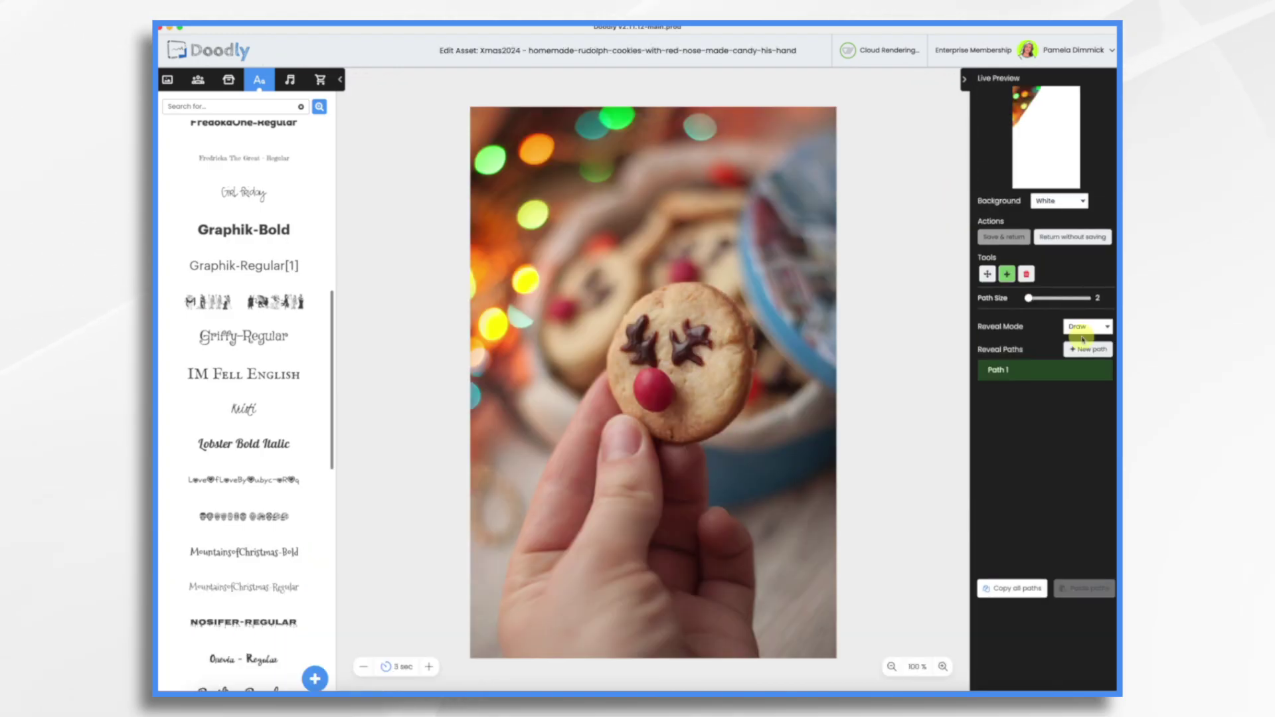
pyautogui.click(1081, 327)
pyautogui.click(1077, 339)
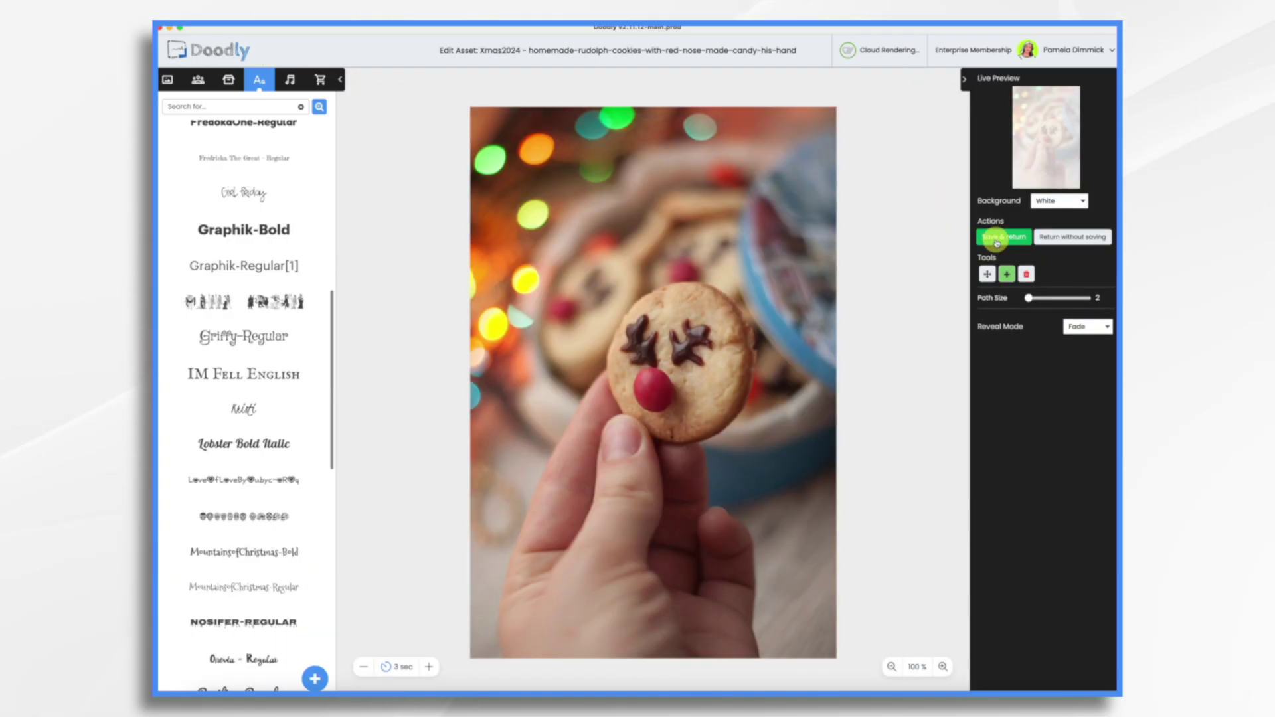
pyautogui.click(1000, 237)
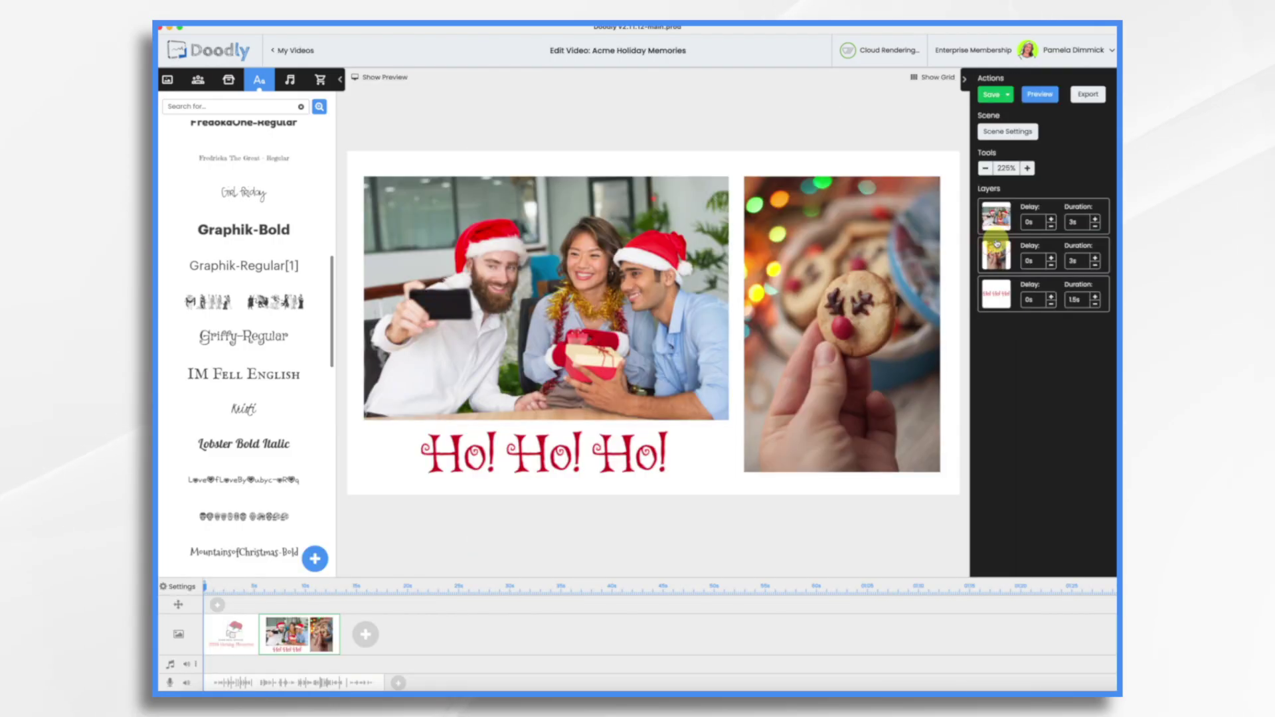
# - Set the duration of both photo layers to 1s and of the "Ho! Ho! Ho!" text layer to 2s
pyautogui.click(1083, 225)
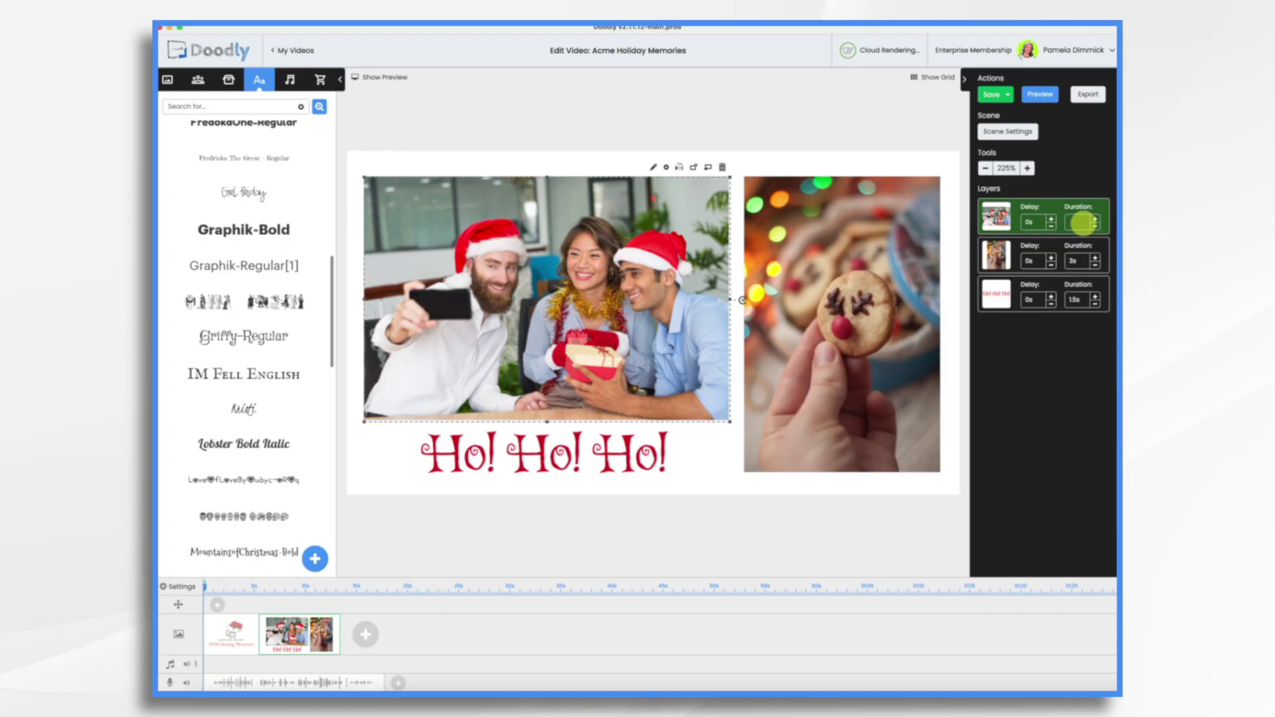
pyautogui.click(1079, 260)
pyautogui.write('1')
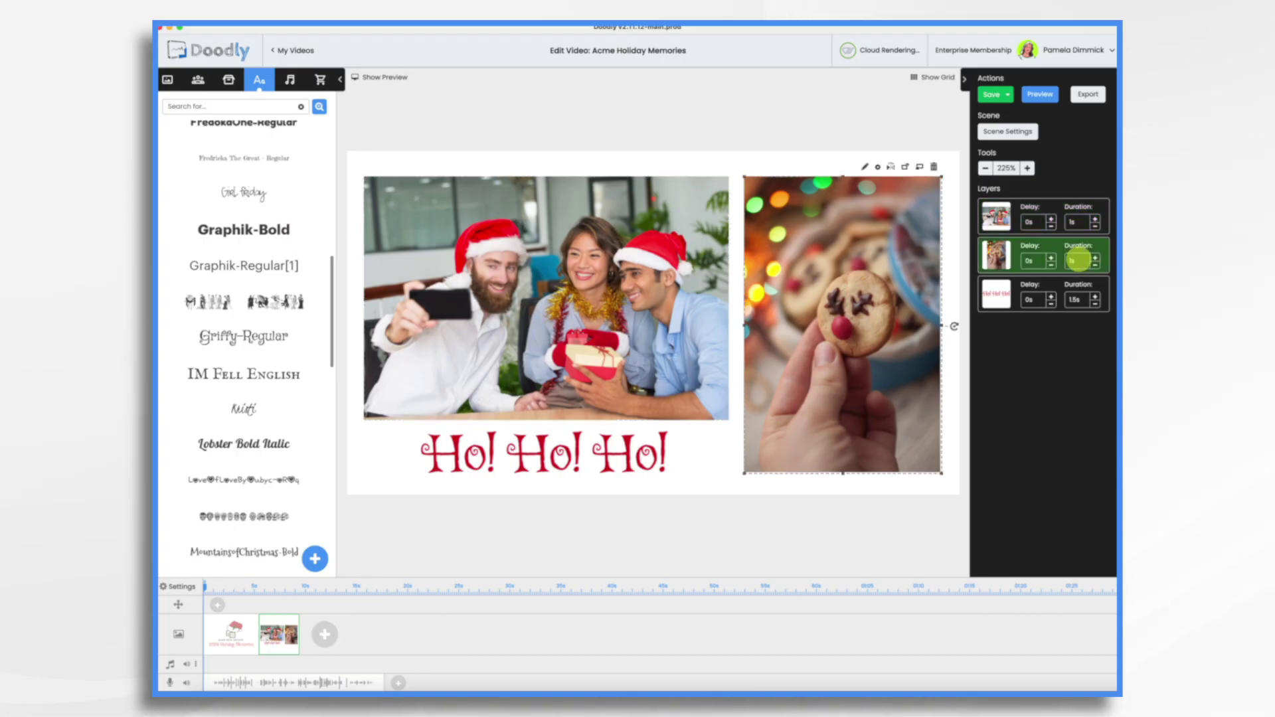
pyautogui.click(1096, 297)
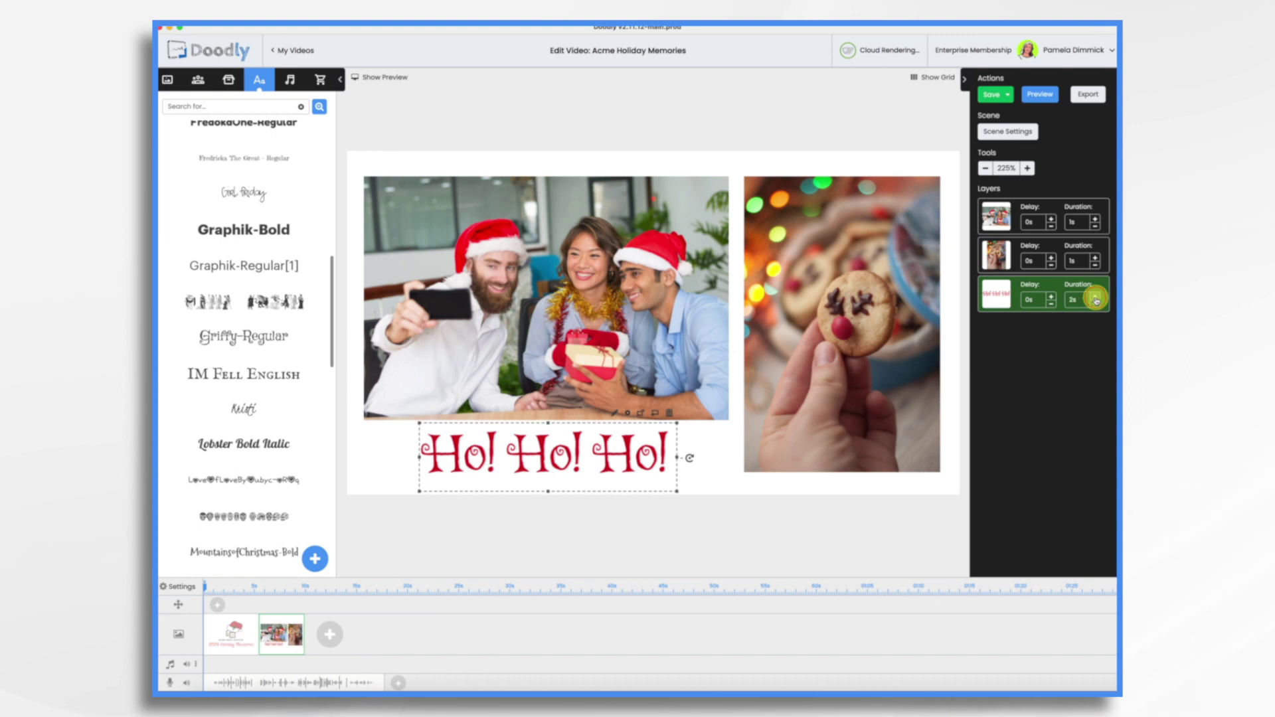
# - Set the photo scene's extra time to 2s in its scene settings and apply
pyautogui.click(1006, 133)
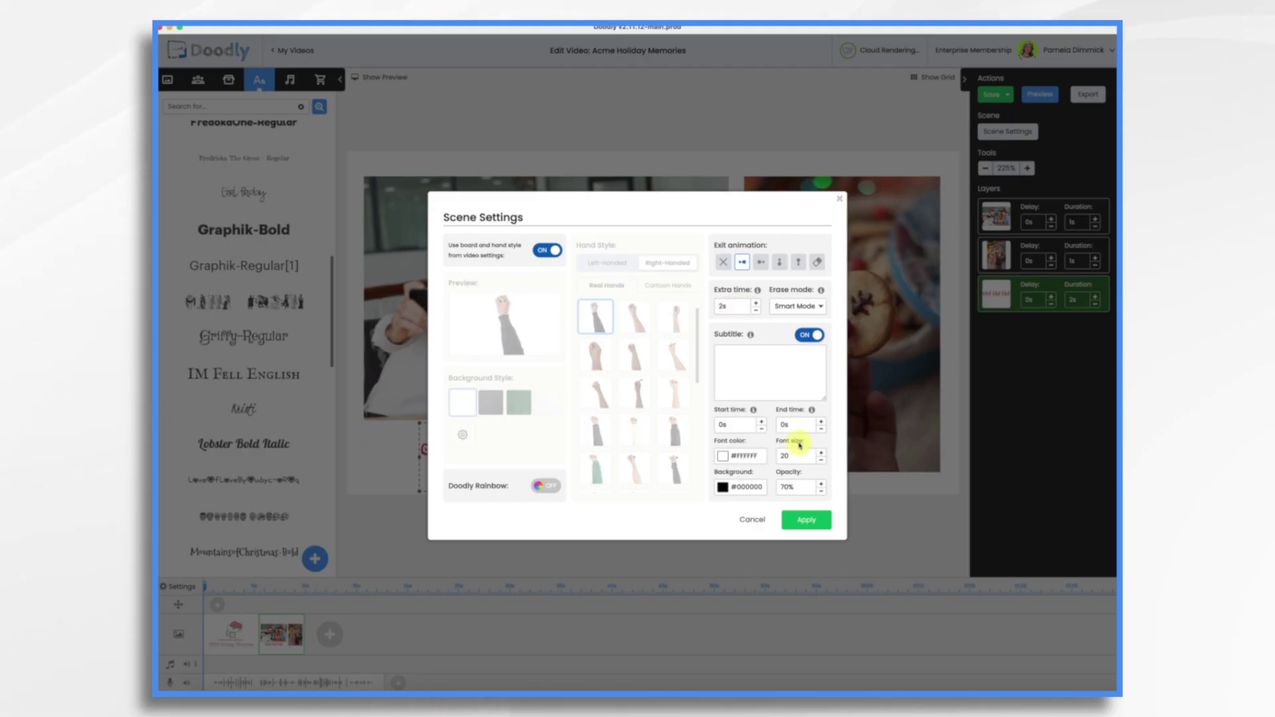
pyautogui.click(814, 526)
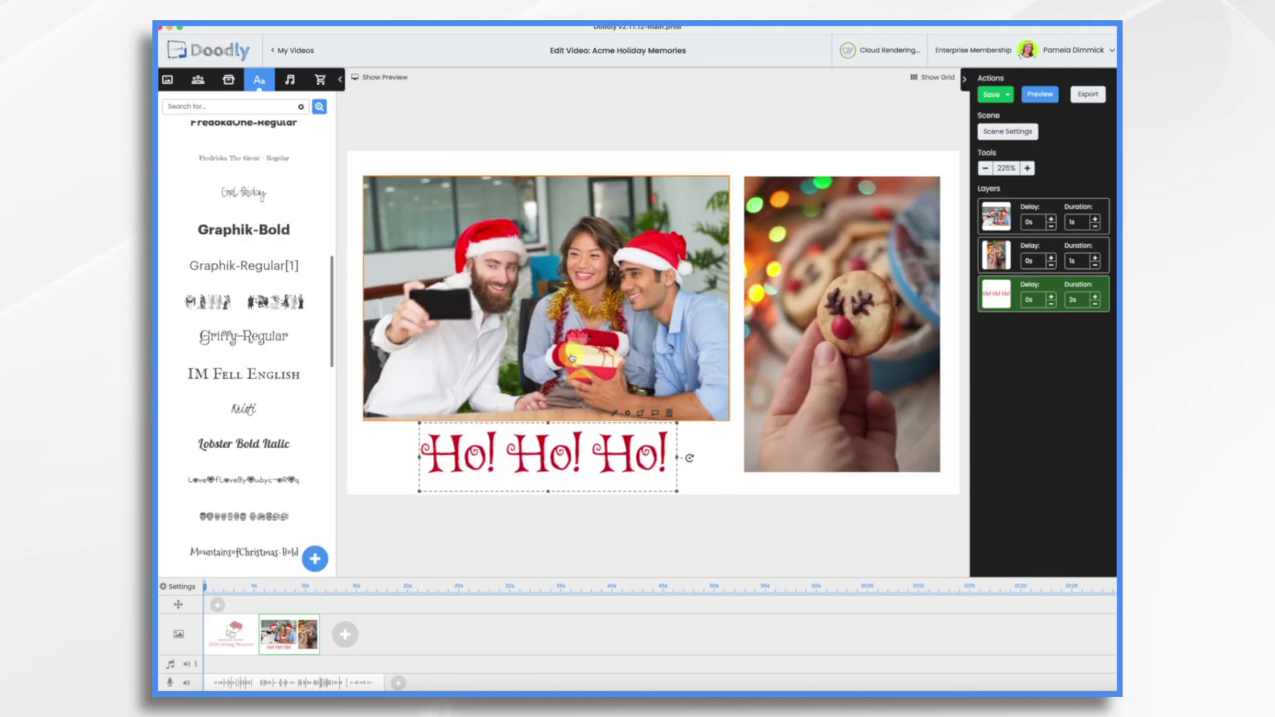
# - Set the video's drawing hand to the right-handed 2D cartoon hand with the red festive sleeve and apply the video settings
pyautogui.click(178, 589)
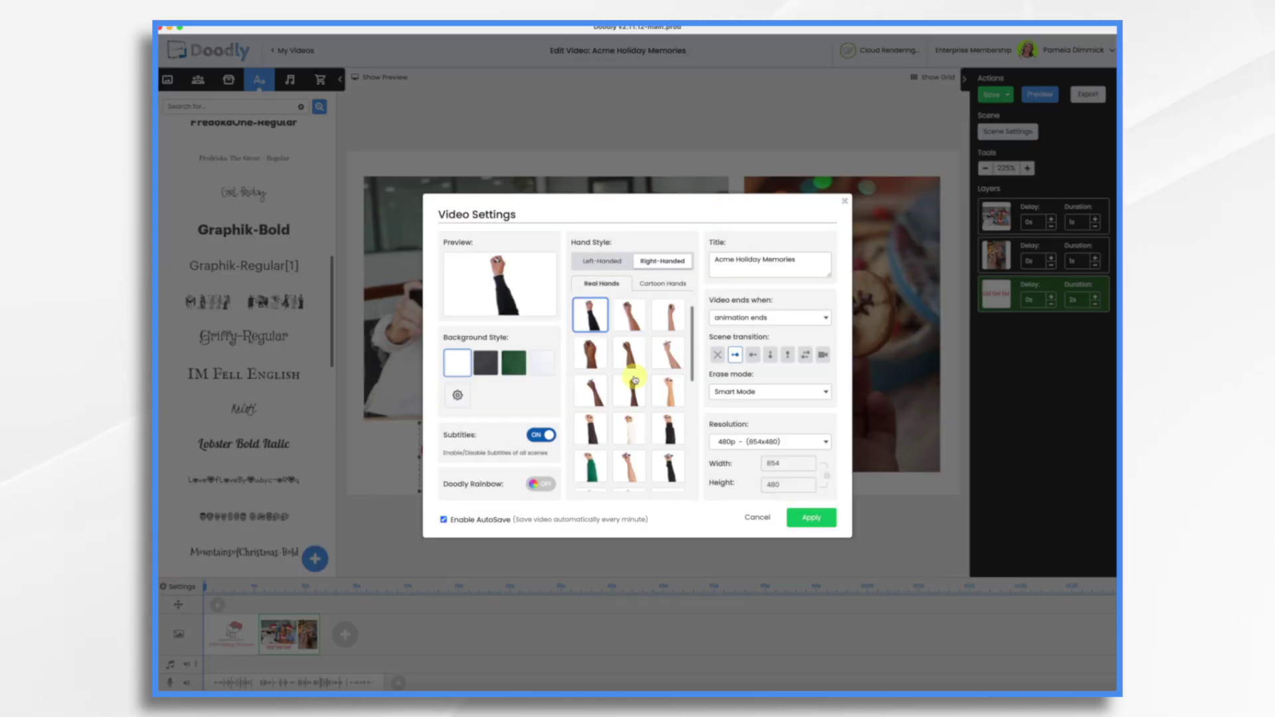
pyautogui.click(659, 286)
pyautogui.click(631, 376)
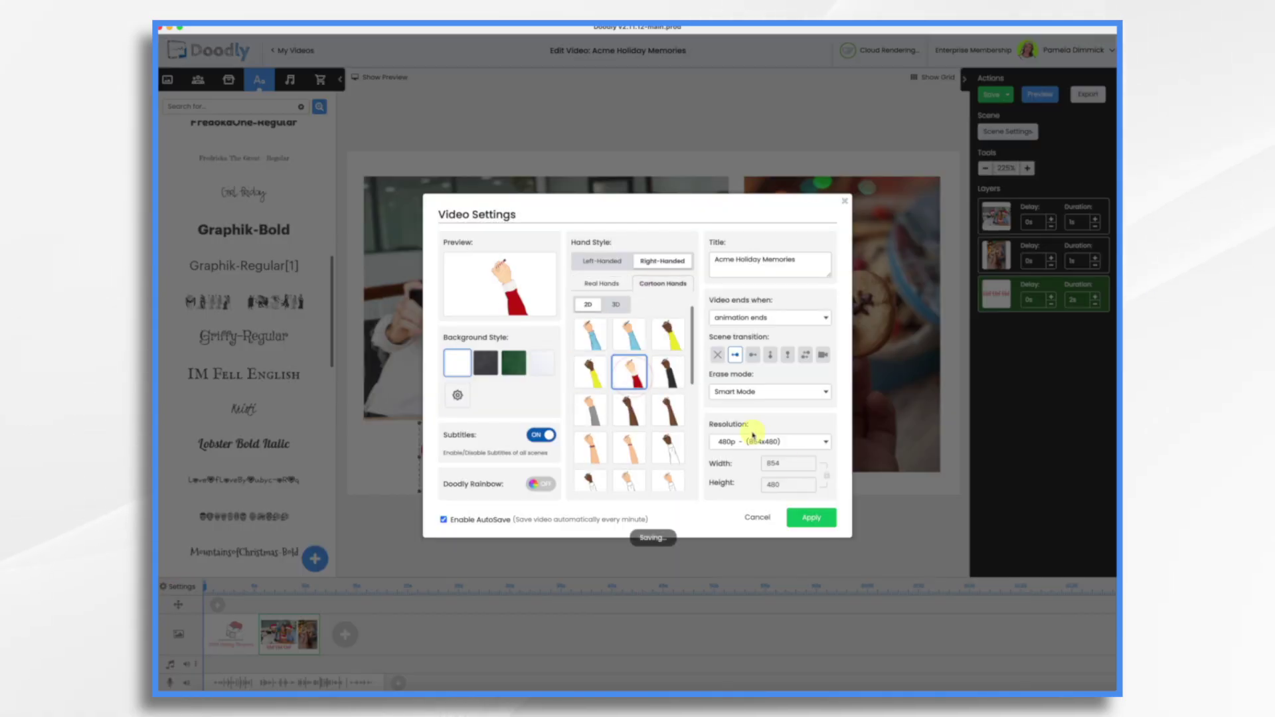
pyautogui.click(821, 520)
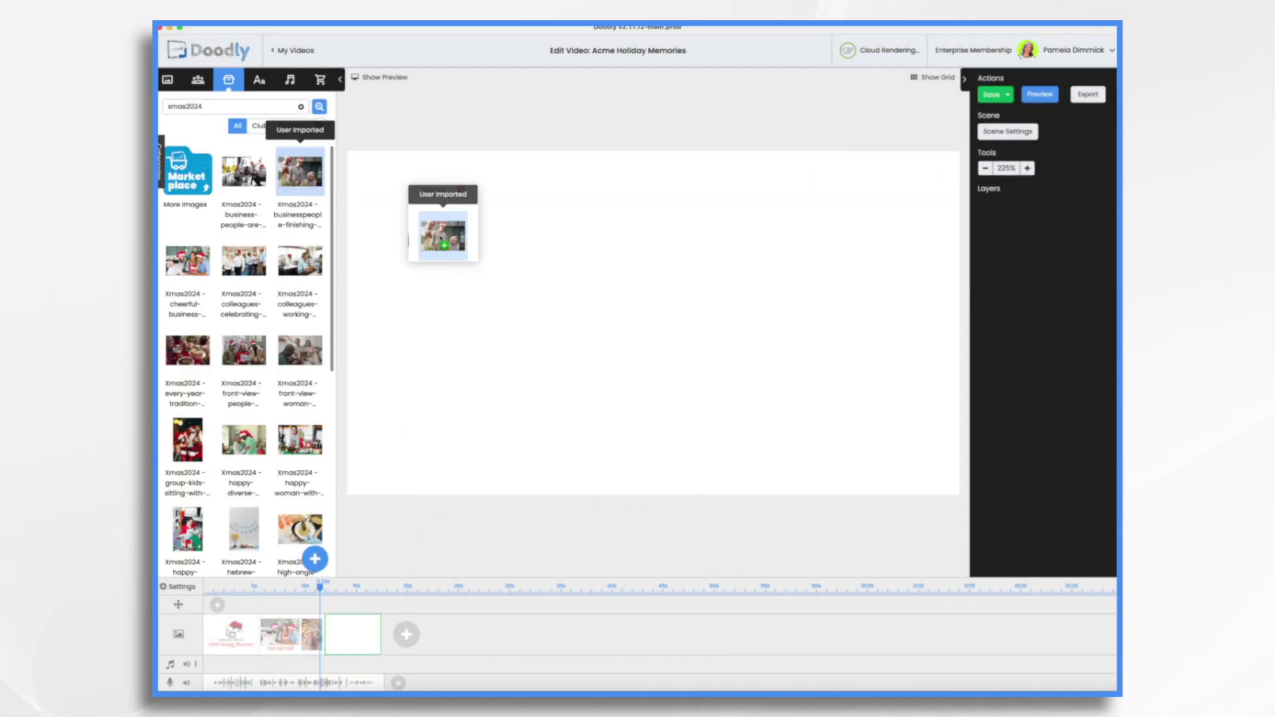
# - Add the businesspeople, celebrating colleagues and holiday dinner photos from the xmas2024 results to the empty scene, ordering the dinner layer second
pyautogui.moveTo(442, 236); pyautogui.dragTo(441, 238)
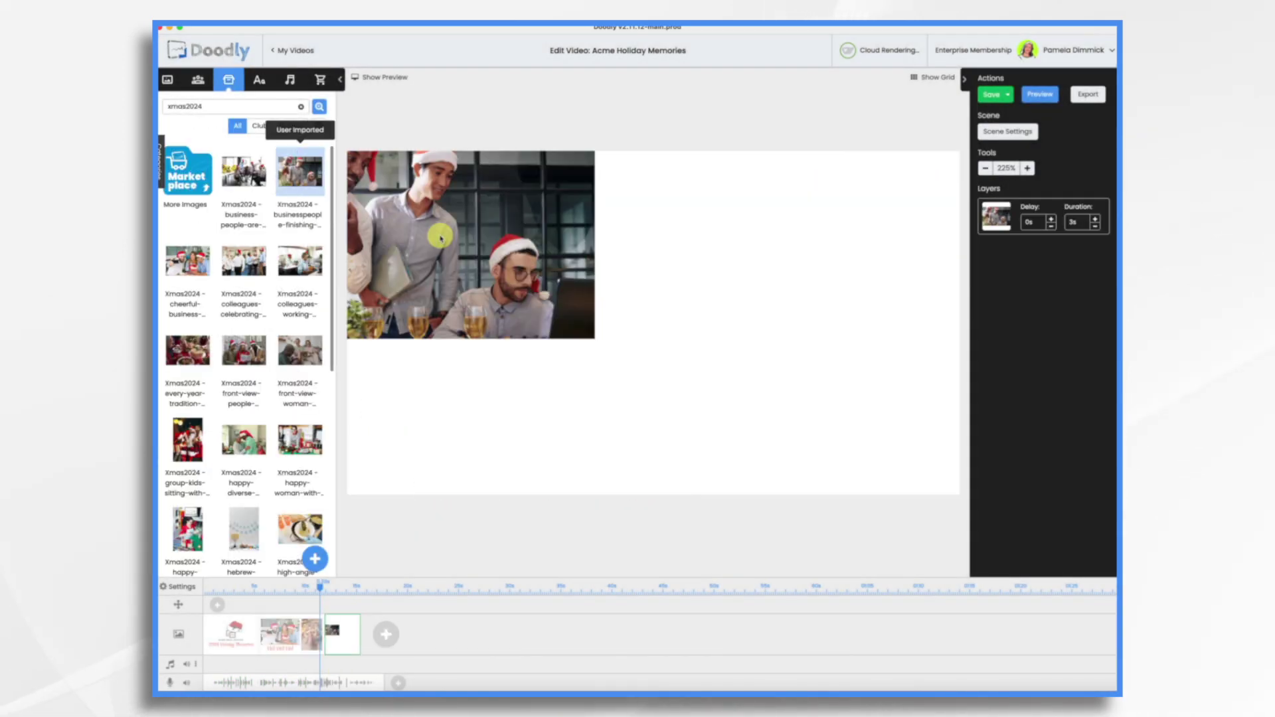
pyautogui.moveTo(237, 266); pyautogui.dragTo(650, 323)
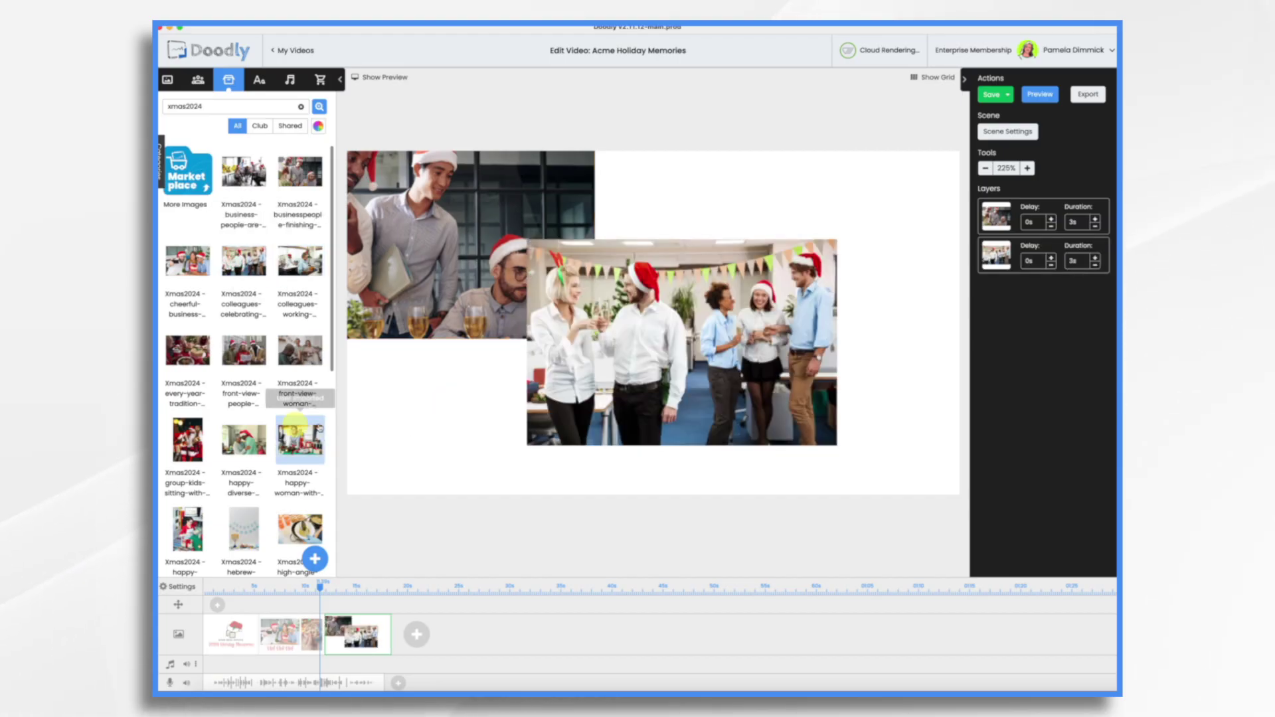
pyautogui.scroll(-2, 241, 432)
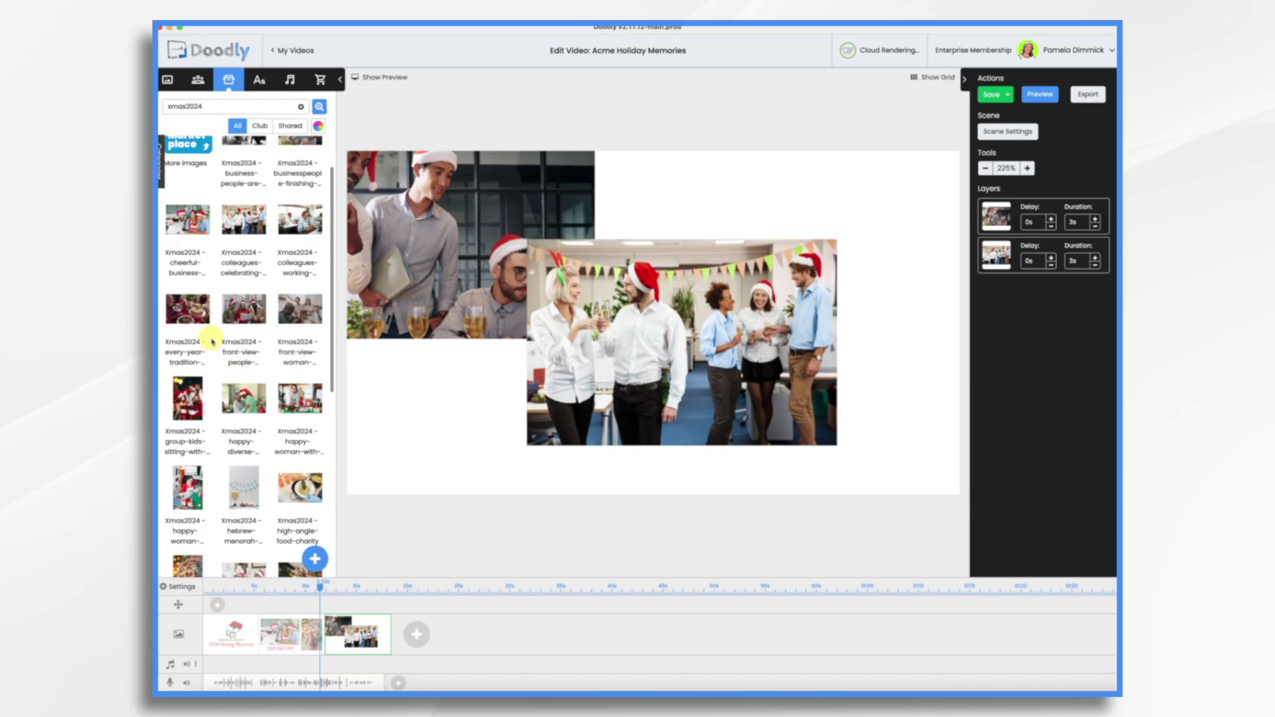
pyautogui.moveTo(187, 307); pyautogui.dragTo(840, 265)
pyautogui.moveTo(1006, 299); pyautogui.dragTo(1002, 261)
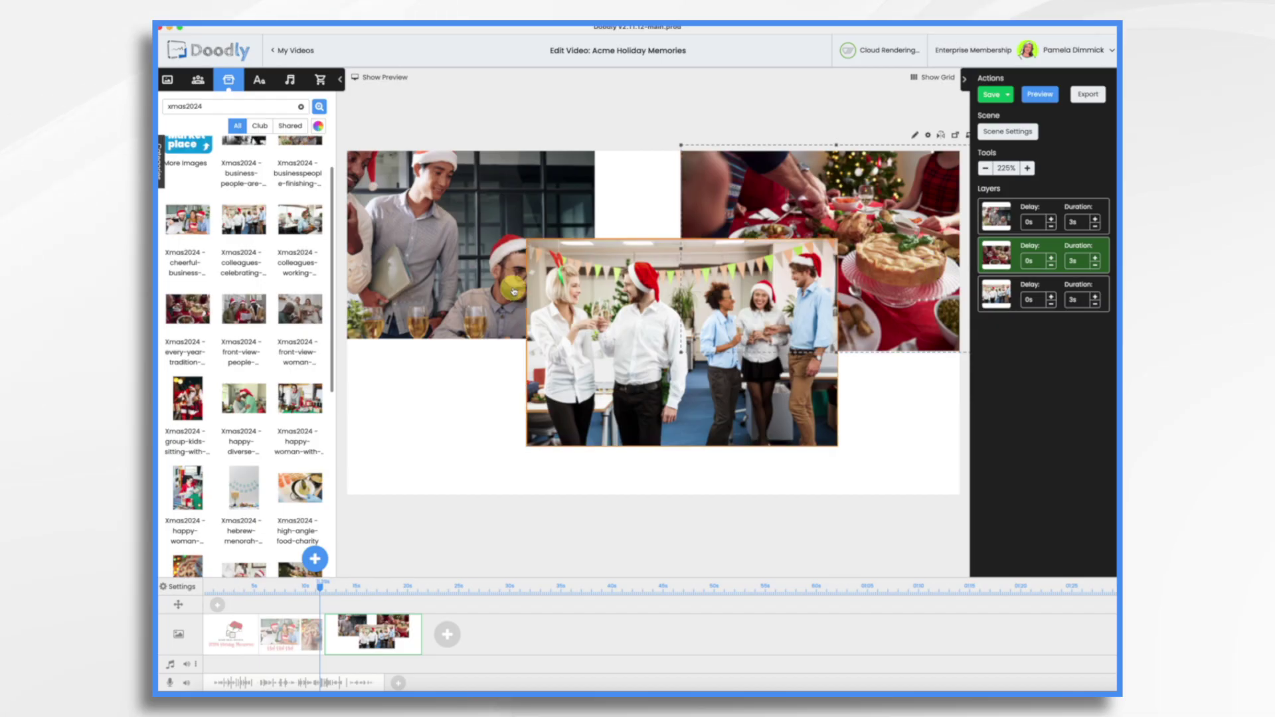
# - Fit the businesspeople photo into the scene's upper left, then shrink the celebrating colleagues photo and place it at the lower centre
pyautogui.moveTo(439, 255); pyautogui.dragTo(512, 284)
pyautogui.click(799, 426)
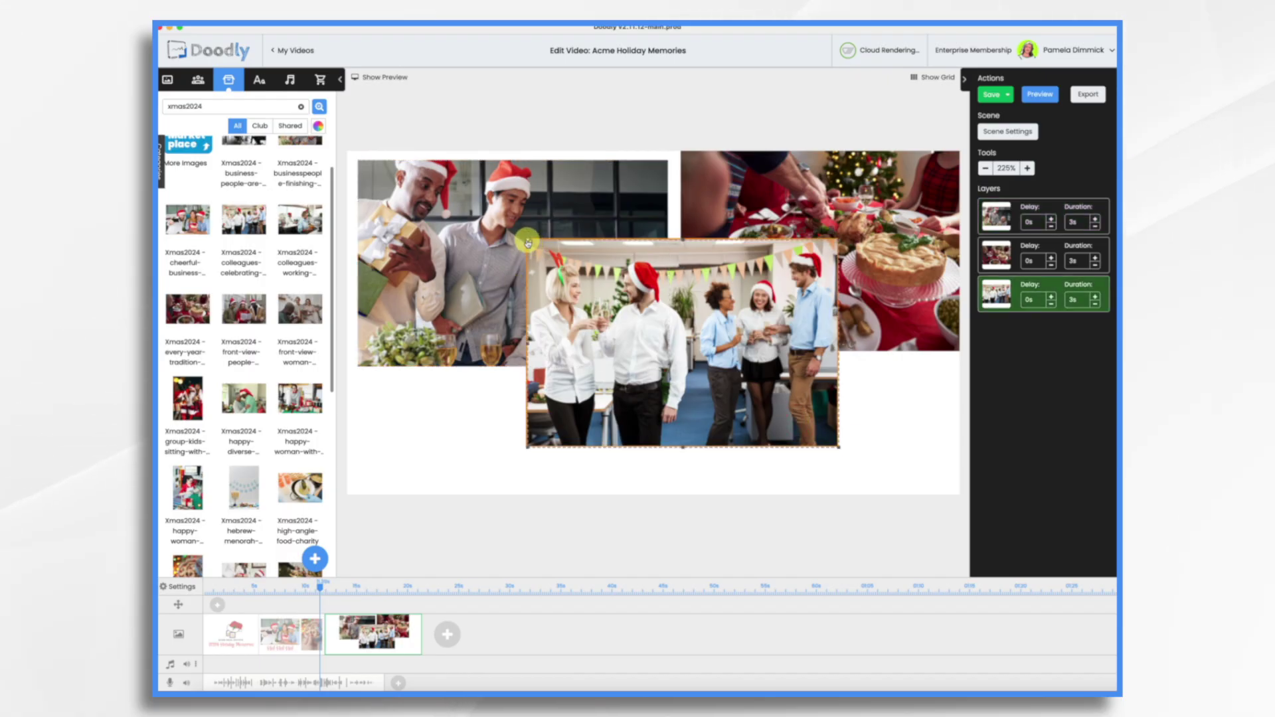
pyautogui.moveTo(531, 244); pyautogui.dragTo(617, 305)
pyautogui.moveTo(734, 372); pyautogui.dragTo(705, 397)
pyautogui.click(627, 384)
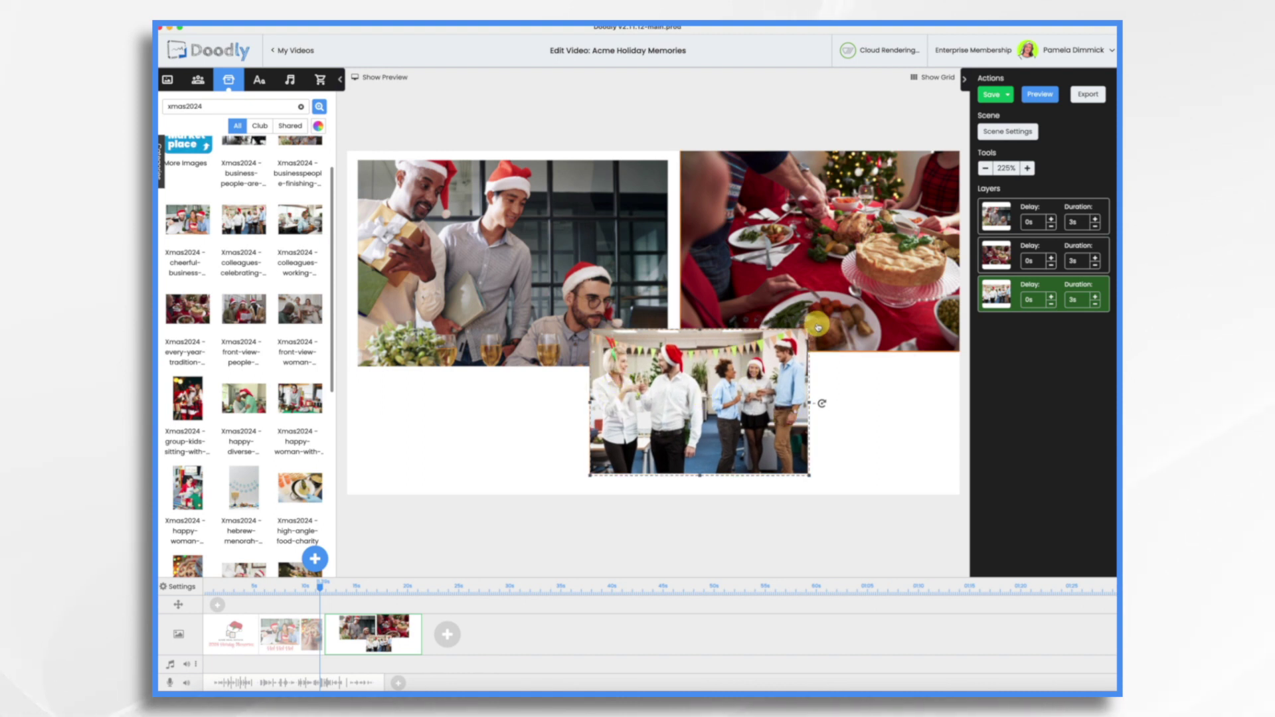
# - Shrink the dinner photo and place it in the scene's upper right, with the celebrating colleagues photo in the lower right
pyautogui.click(702, 177)
pyautogui.moveTo(682, 146); pyautogui.dragTo(710, 166)
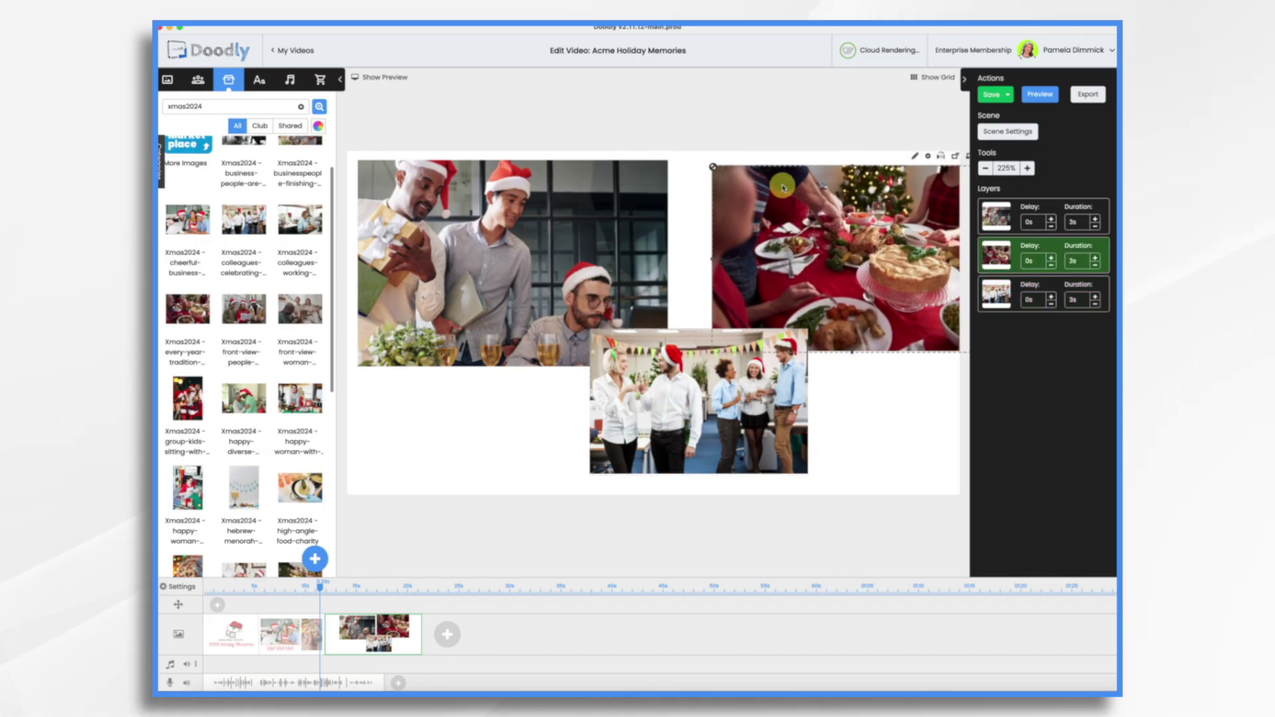
pyautogui.moveTo(794, 196); pyautogui.dragTo(755, 191)
pyautogui.moveTo(662, 426); pyautogui.dragTo(814, 447)
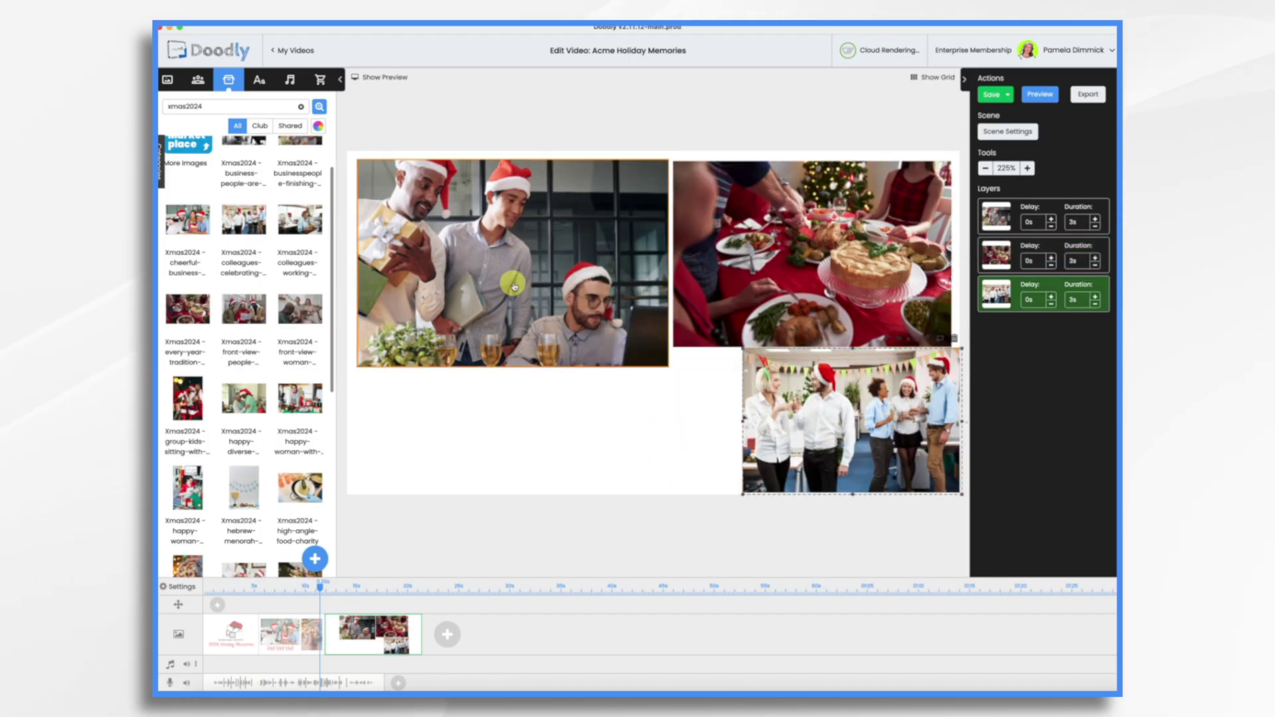
# - Enlarge the businesspeople and celebrating colleagues photos, and move the dinner photo over the businesspeople photo
pyautogui.click(664, 366)
pyautogui.moveTo(669, 369); pyautogui.dragTo(743, 446)
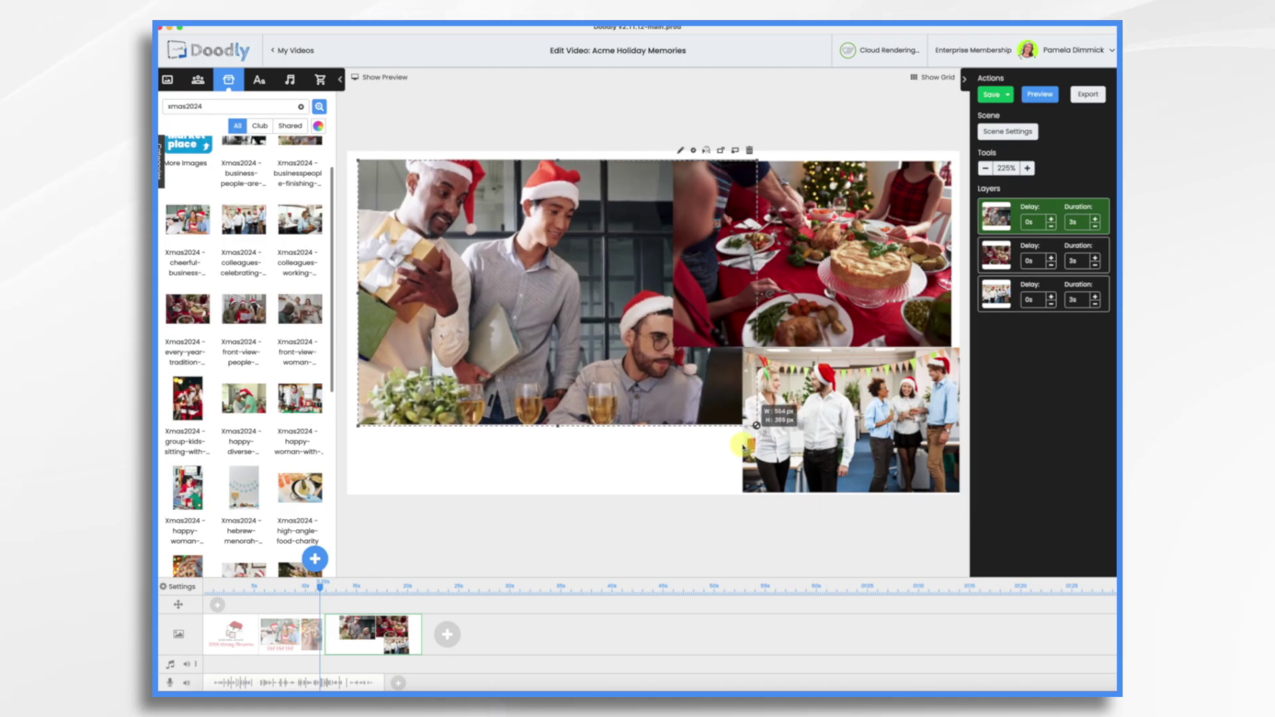
pyautogui.moveTo(830, 312); pyautogui.dragTo(494, 221)
pyautogui.moveTo(956, 372); pyautogui.dragTo(944, 315)
pyautogui.moveTo(491, 244); pyautogui.dragTo(596, 236)
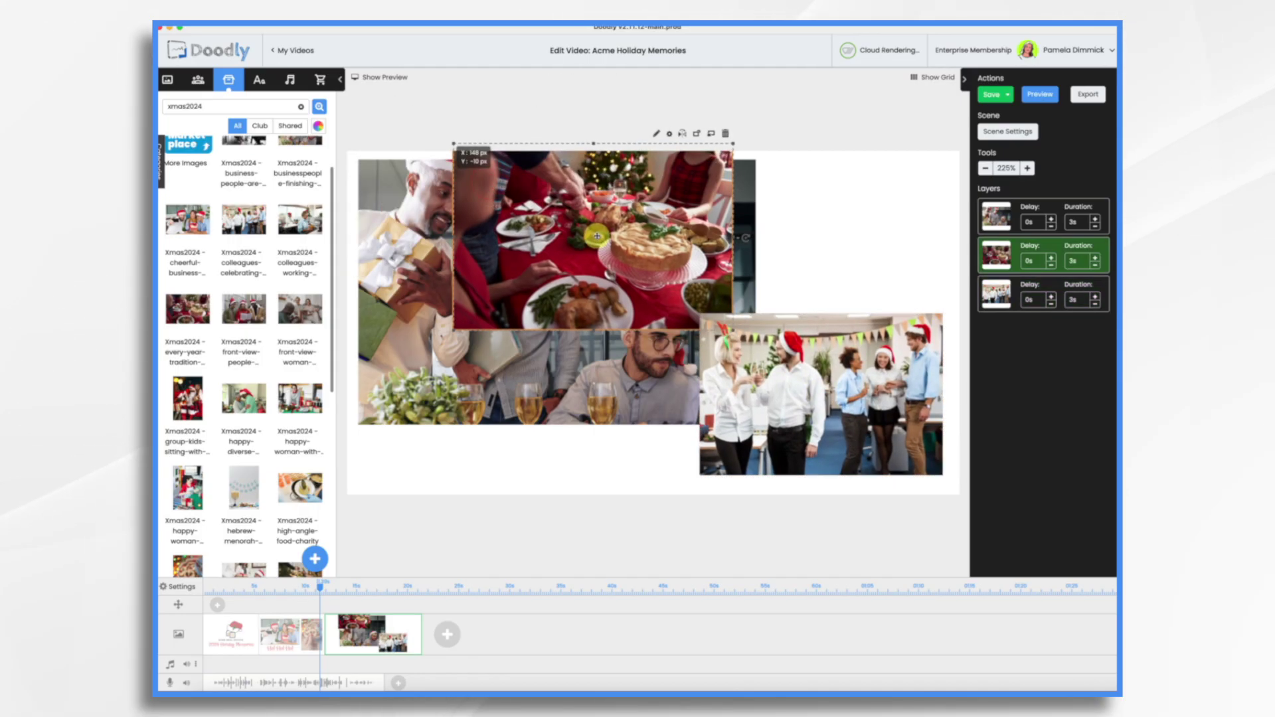
# - Set the celebrating colleagues layer's delay to 4s and the duration of all three photo layers to 1s
pyautogui.click(1040, 304)
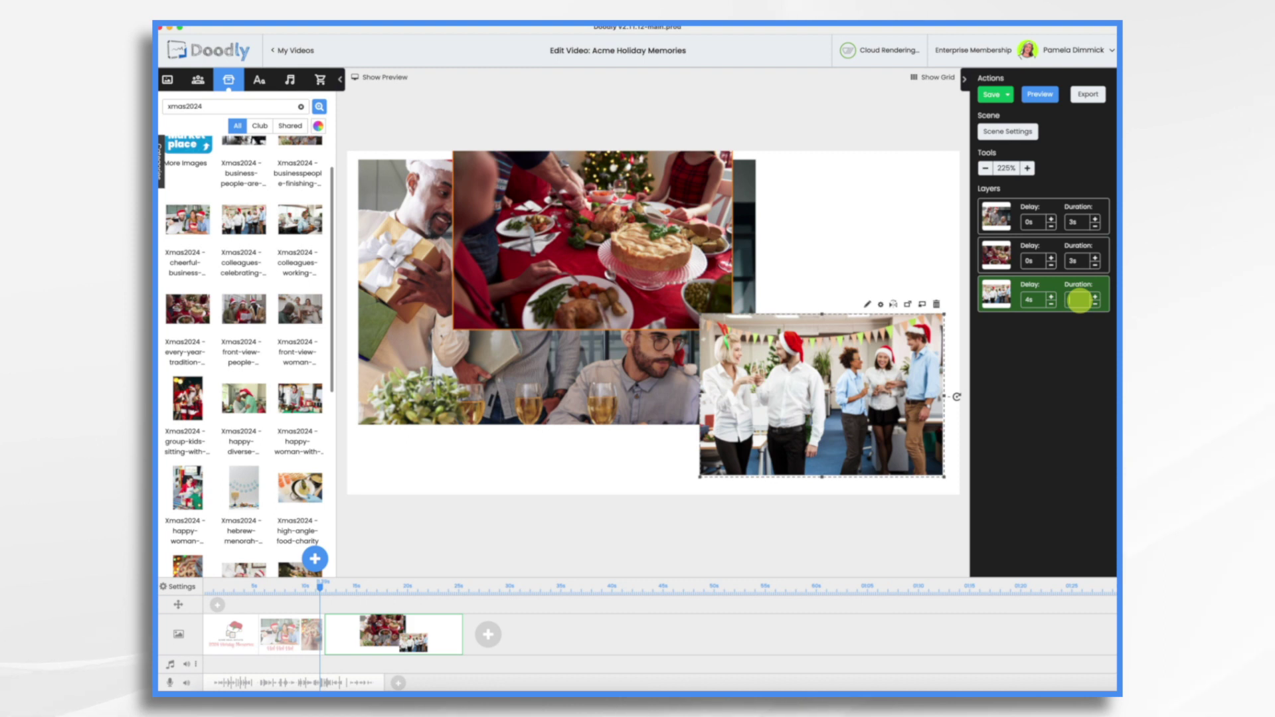
pyautogui.click(1081, 261)
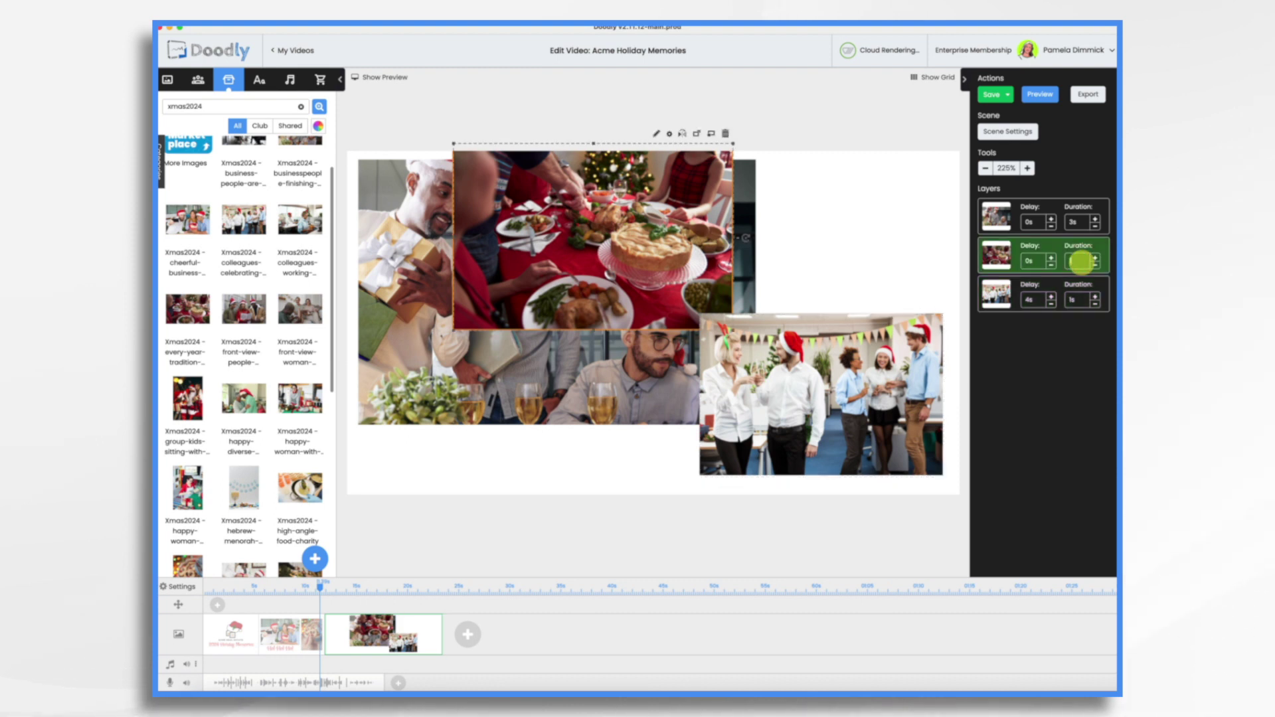
pyautogui.click(1079, 224)
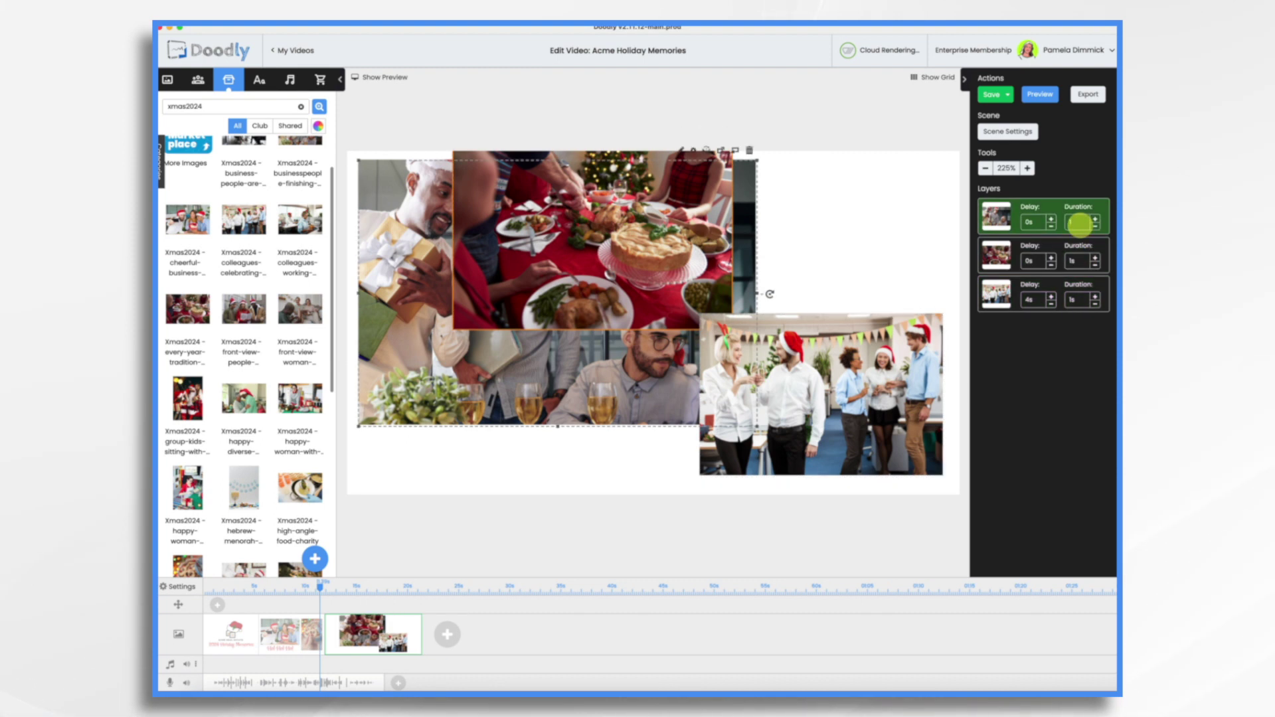
pyautogui.write('1s')
pyautogui.click(520, 374)
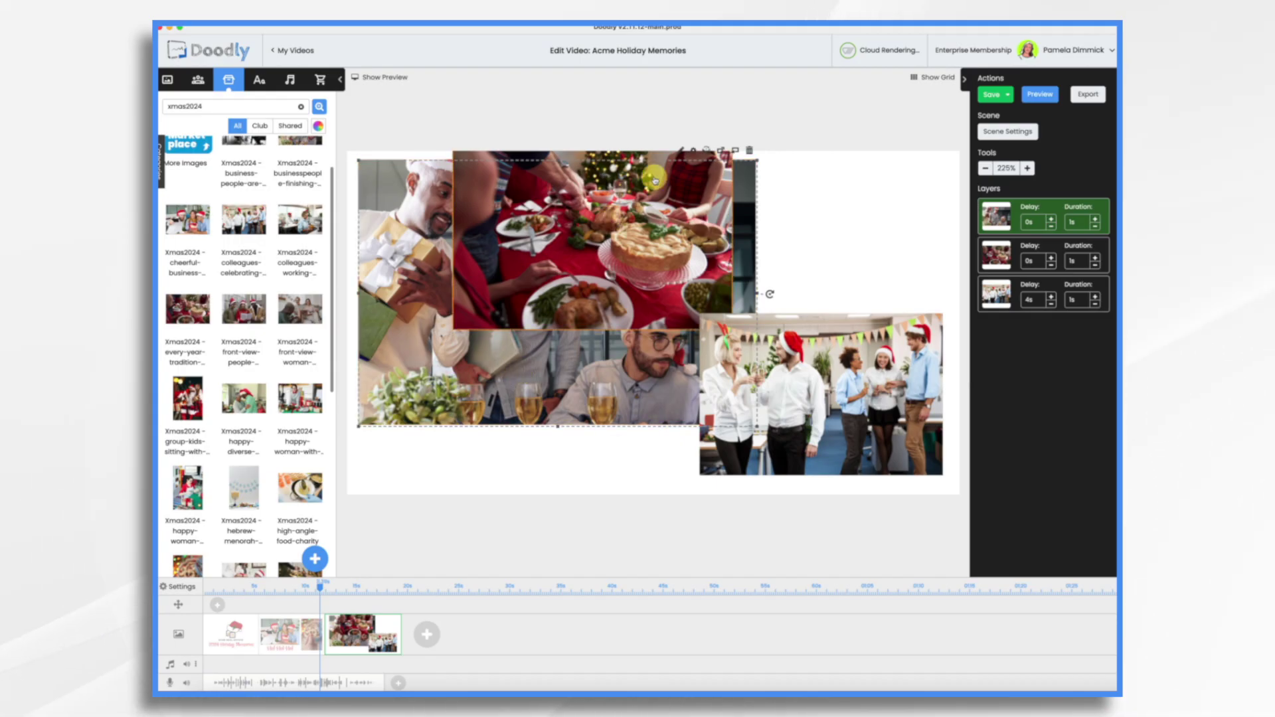
# - Set the businesspeople photo's reveal mode to Fade and save the asset edit
pyautogui.click(681, 151)
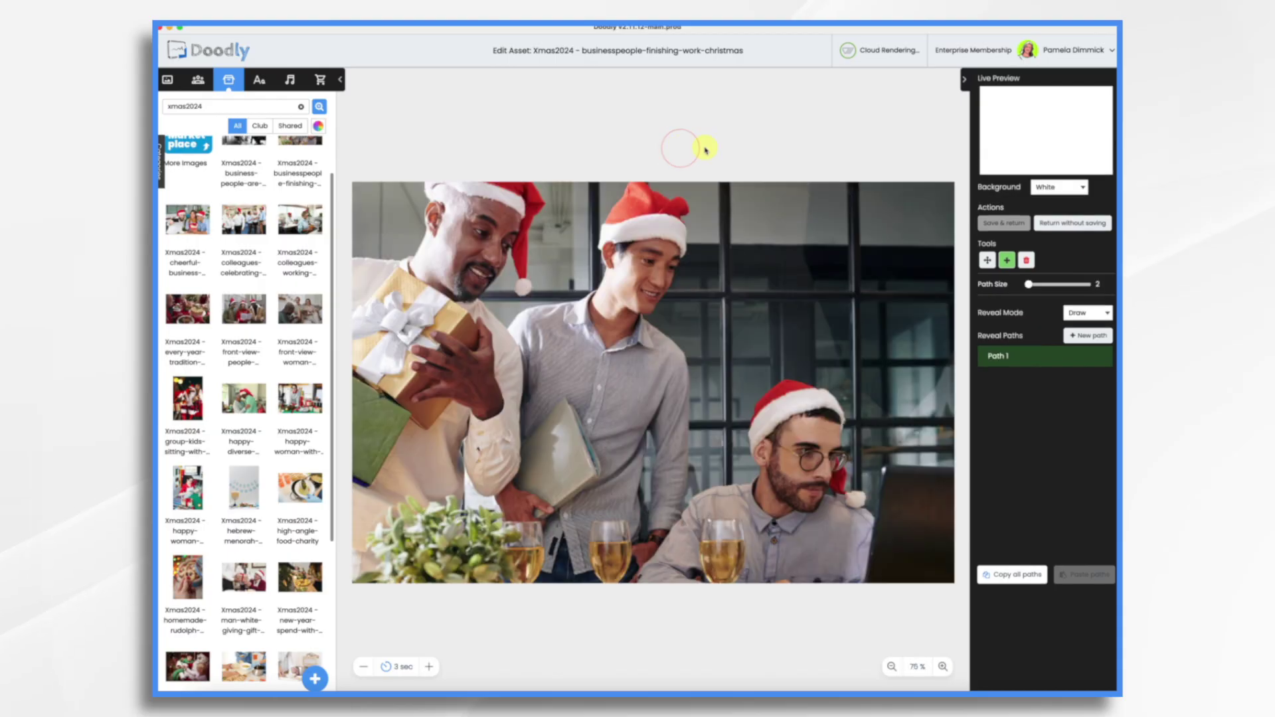
pyautogui.click(1086, 313)
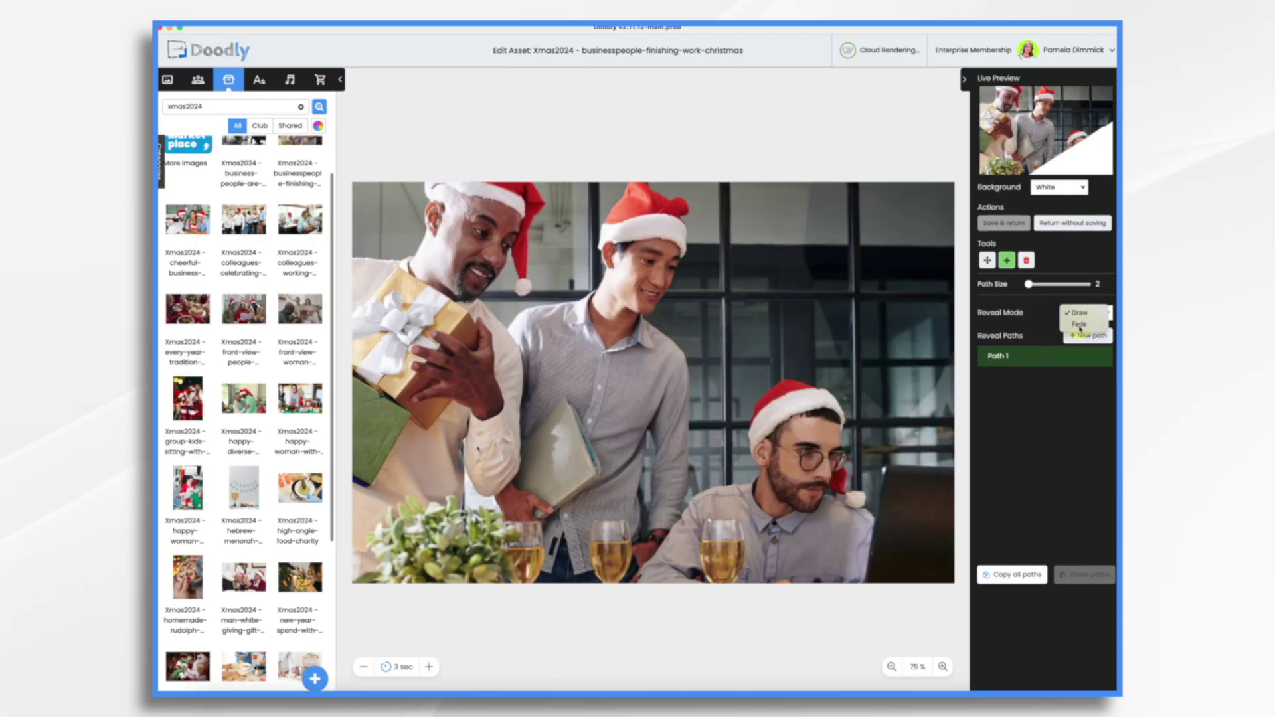
pyautogui.click(1082, 330)
pyautogui.click(1006, 224)
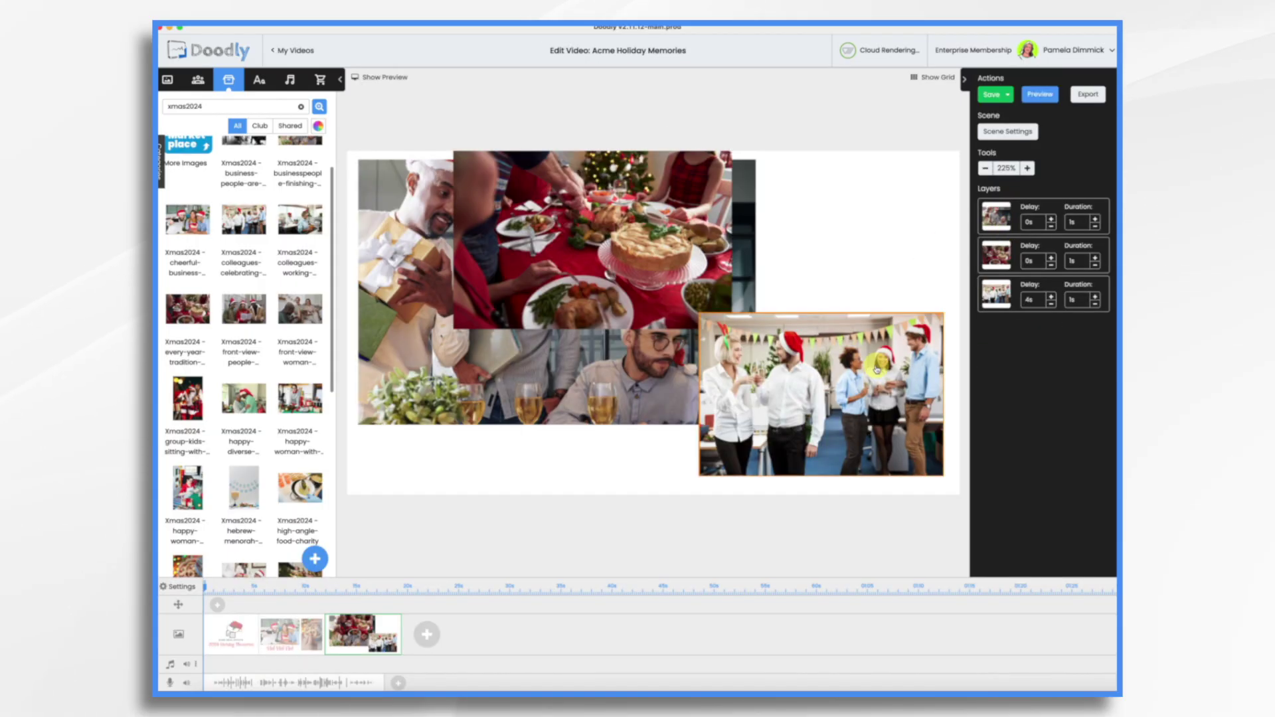
# - Move the dinner photo to the last layer and set the delays to 0s for the celebrating colleagues photo and 4s for the dinner photo
pyautogui.click(878, 352)
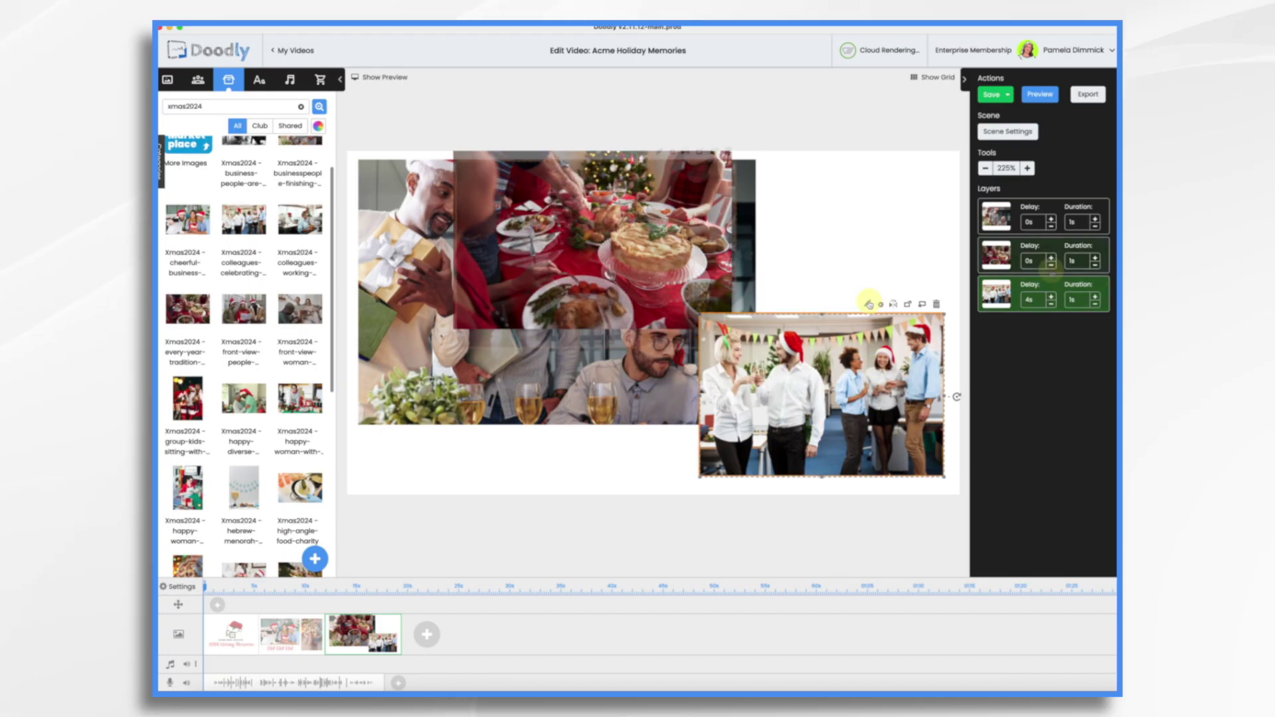
pyautogui.moveTo(996, 254); pyautogui.dragTo(996, 306)
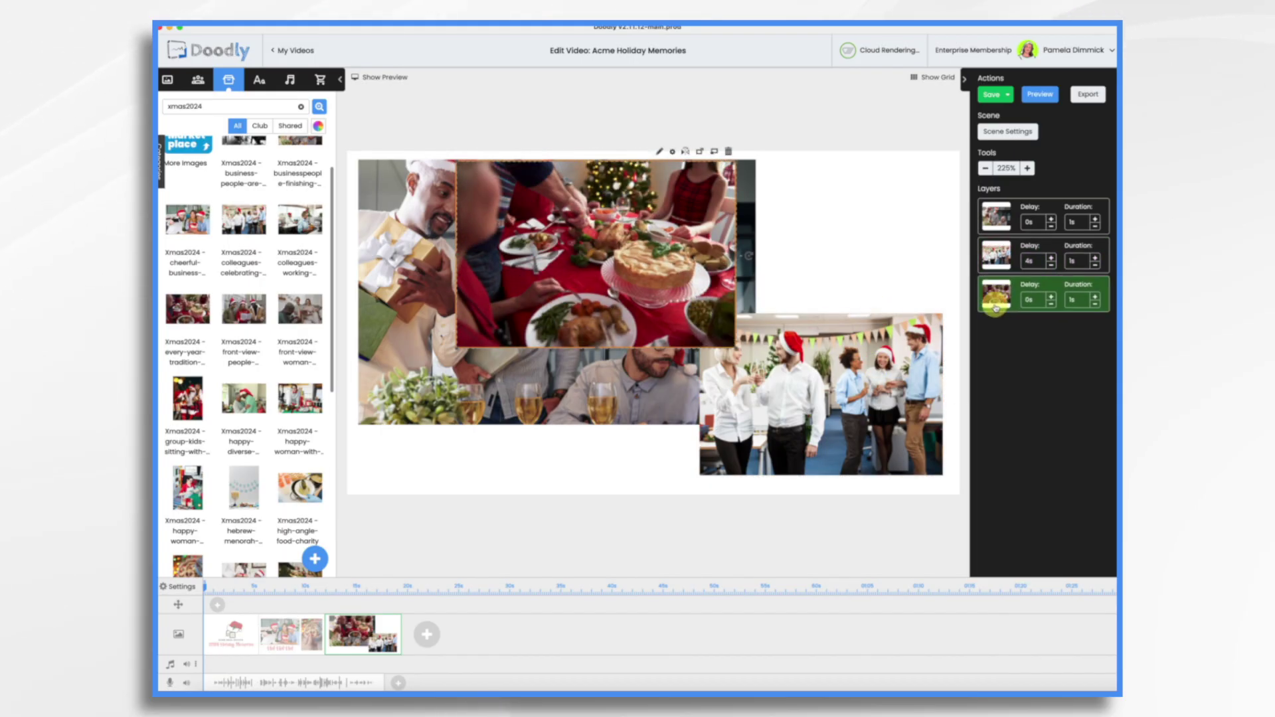
pyautogui.click(1034, 264)
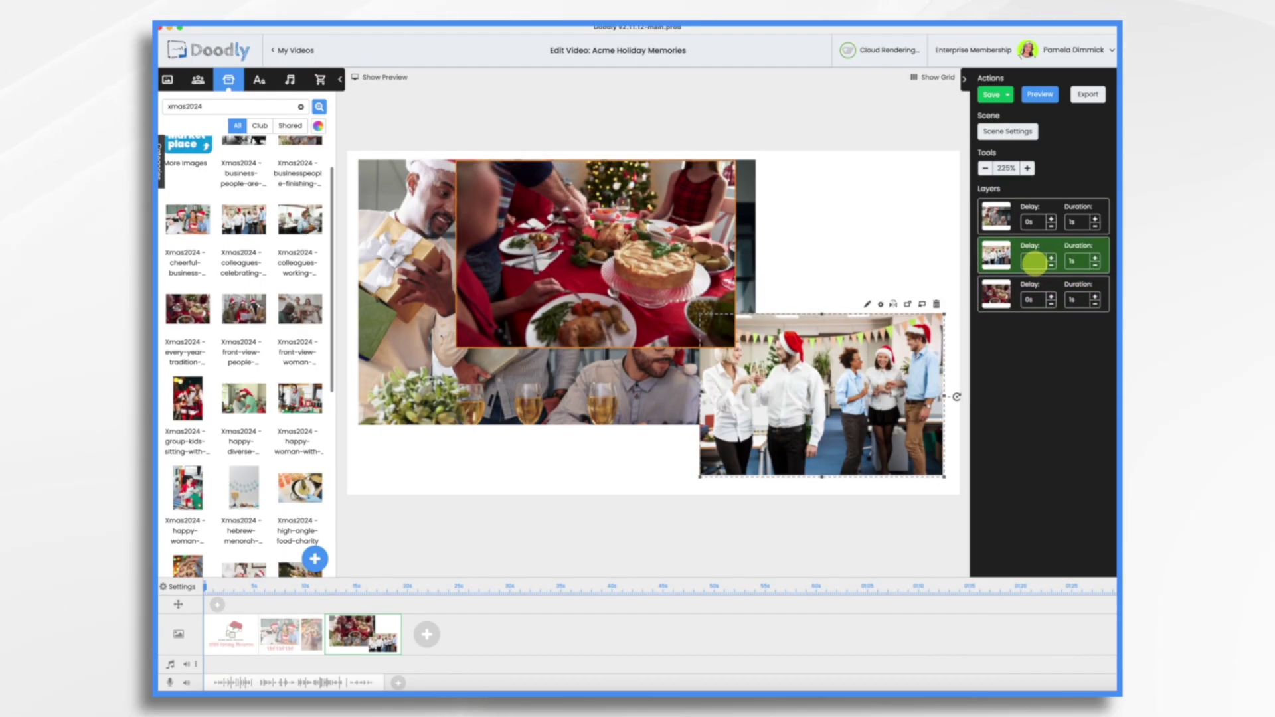
pyautogui.click(1040, 294)
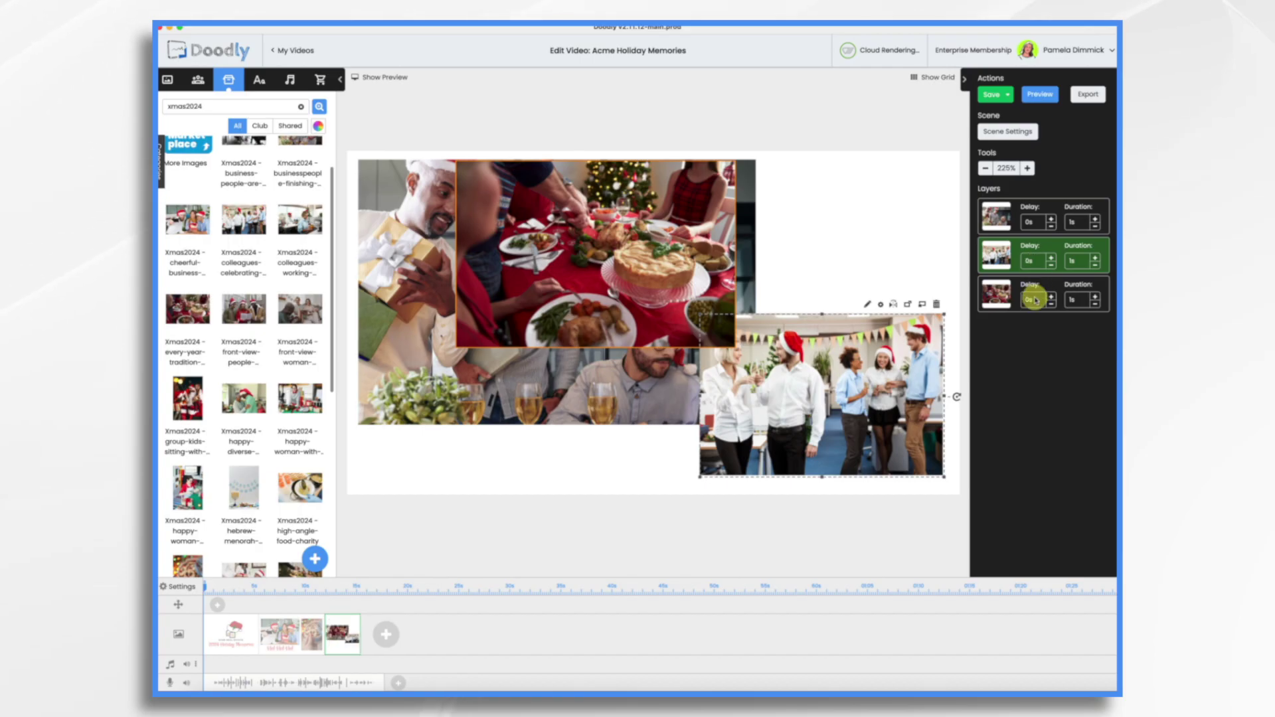
pyautogui.click(1035, 299)
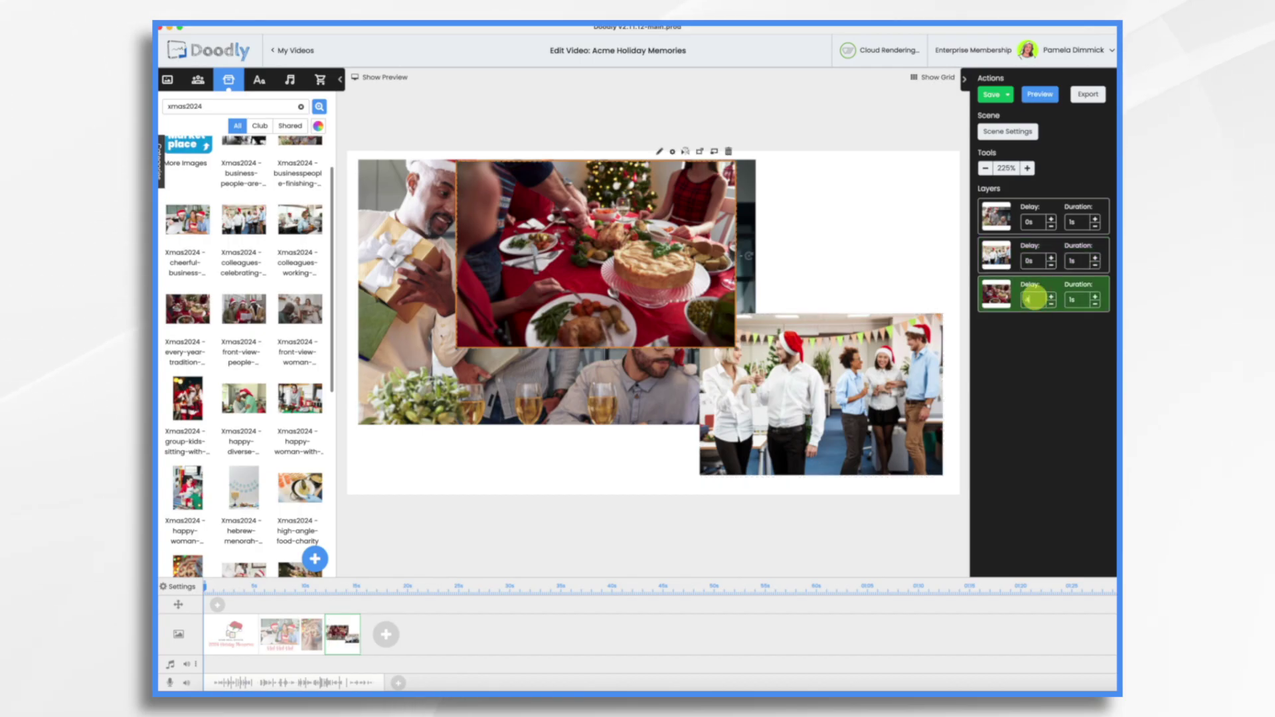
pyautogui.write('4s')
# - Enlarge and reposition the dinner photo so it covers the whole scene
pyautogui.moveTo(606, 201); pyautogui.dragTo(609, 235)
pyautogui.click(747, 379)
pyautogui.moveTo(738, 379); pyautogui.dragTo(930, 508)
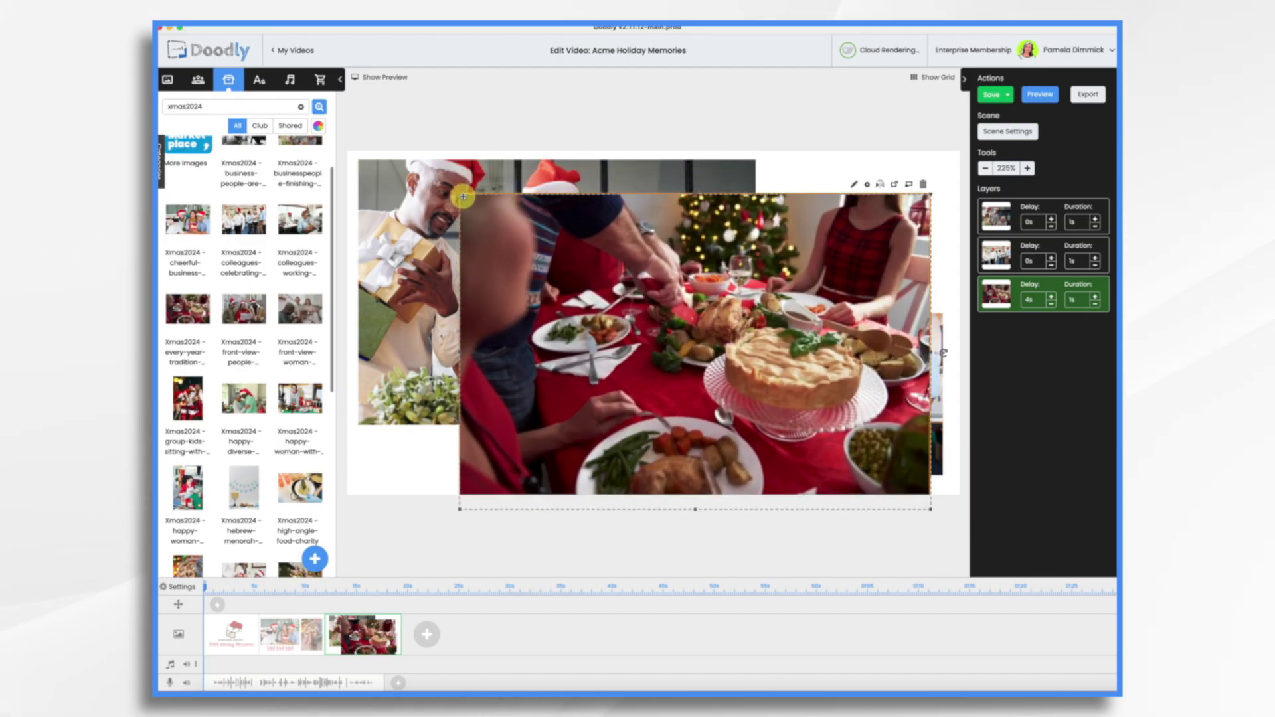
pyautogui.moveTo(460, 196); pyautogui.dragTo(352, 139)
pyautogui.moveTo(569, 211); pyautogui.dragTo(561, 220)
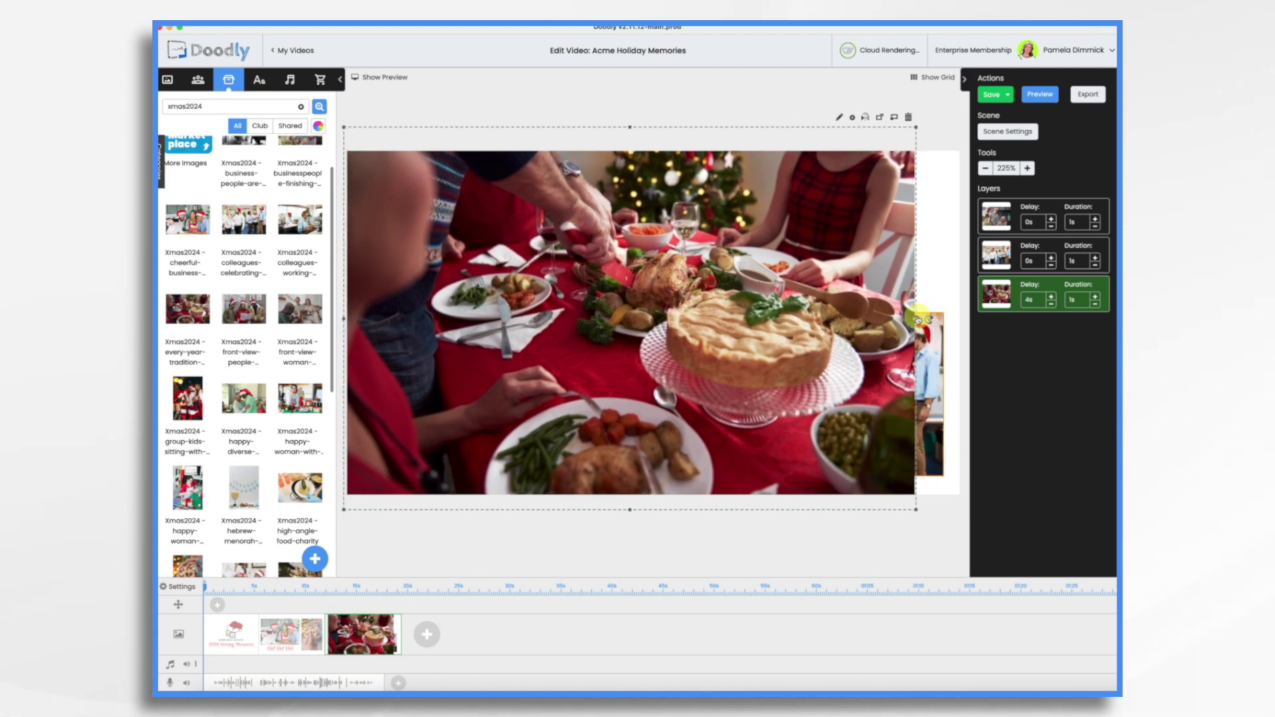
pyautogui.moveTo(917, 320); pyautogui.dragTo(965, 309)
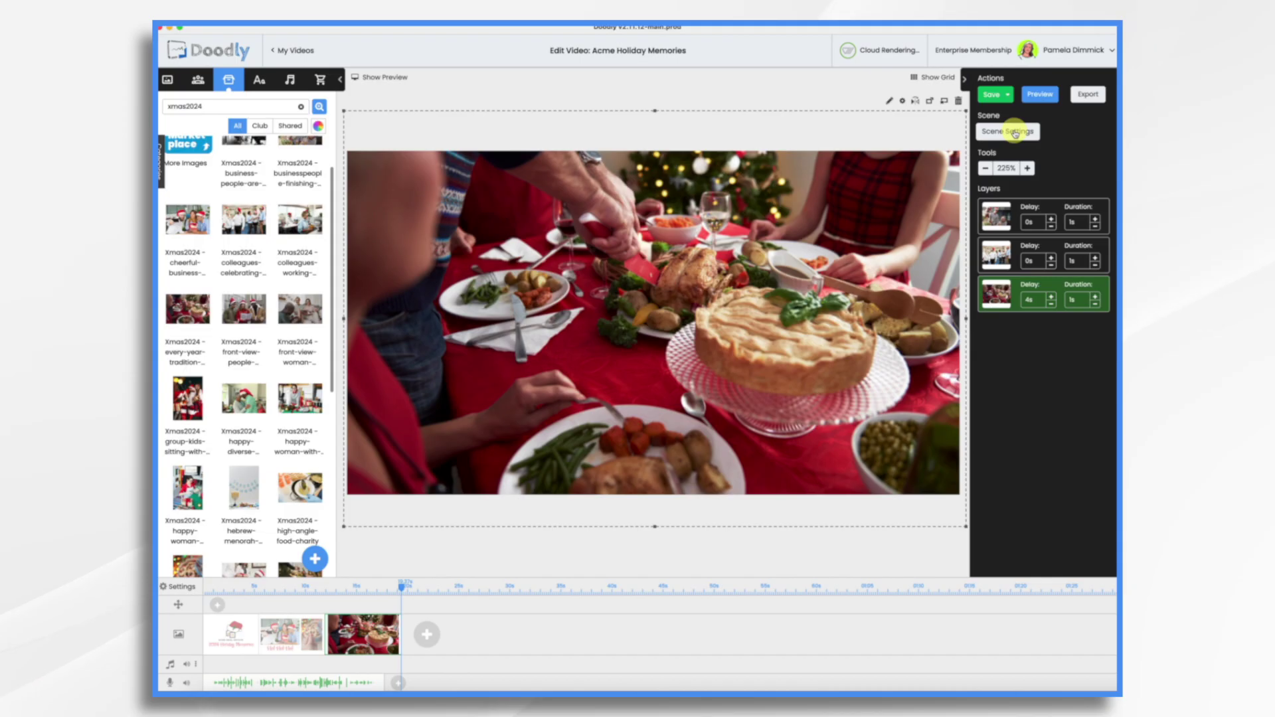
# - Turn the scene's erase mode Off in its scene settings and apply
pyautogui.click(1008, 130)
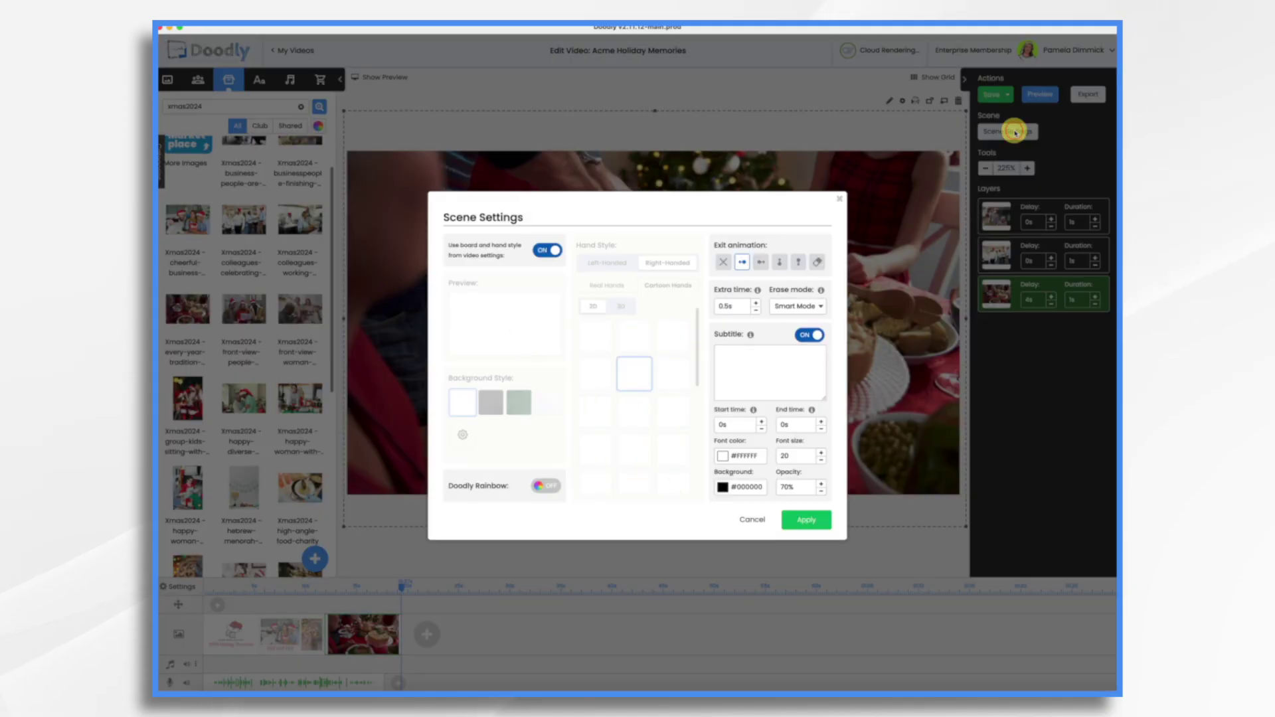
pyautogui.click(797, 306)
pyautogui.click(793, 330)
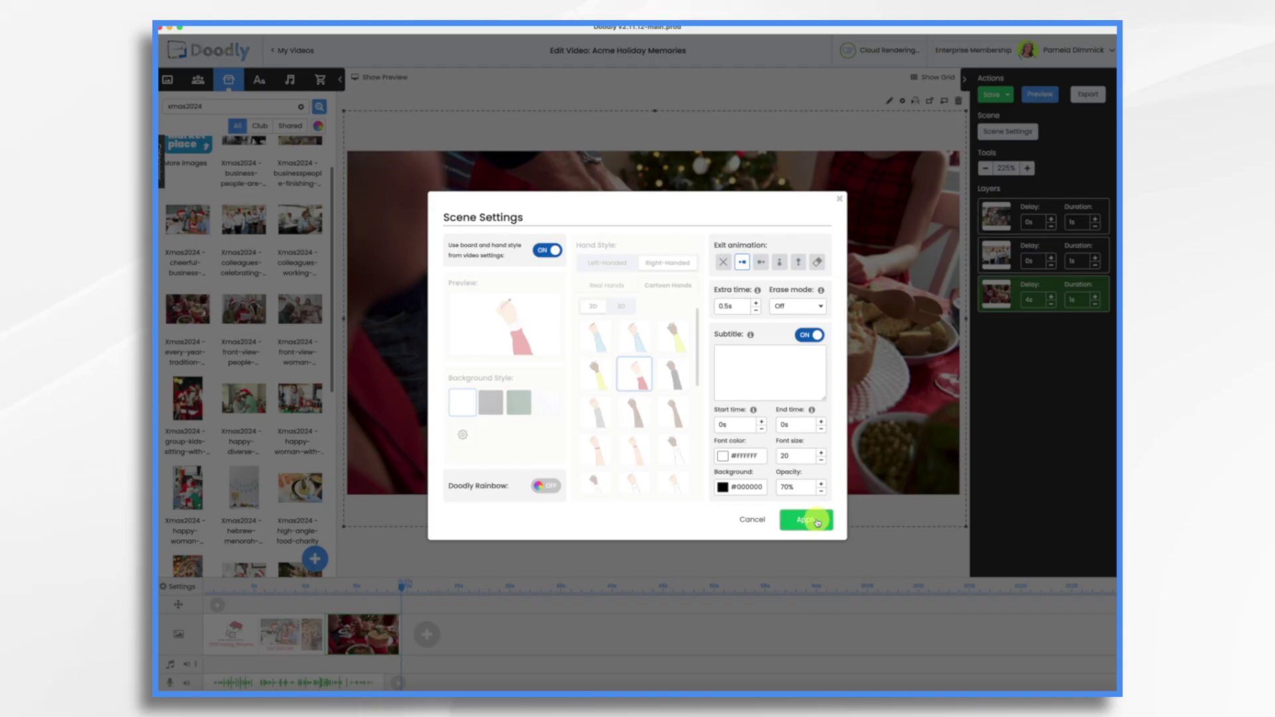
pyautogui.click(816, 521)
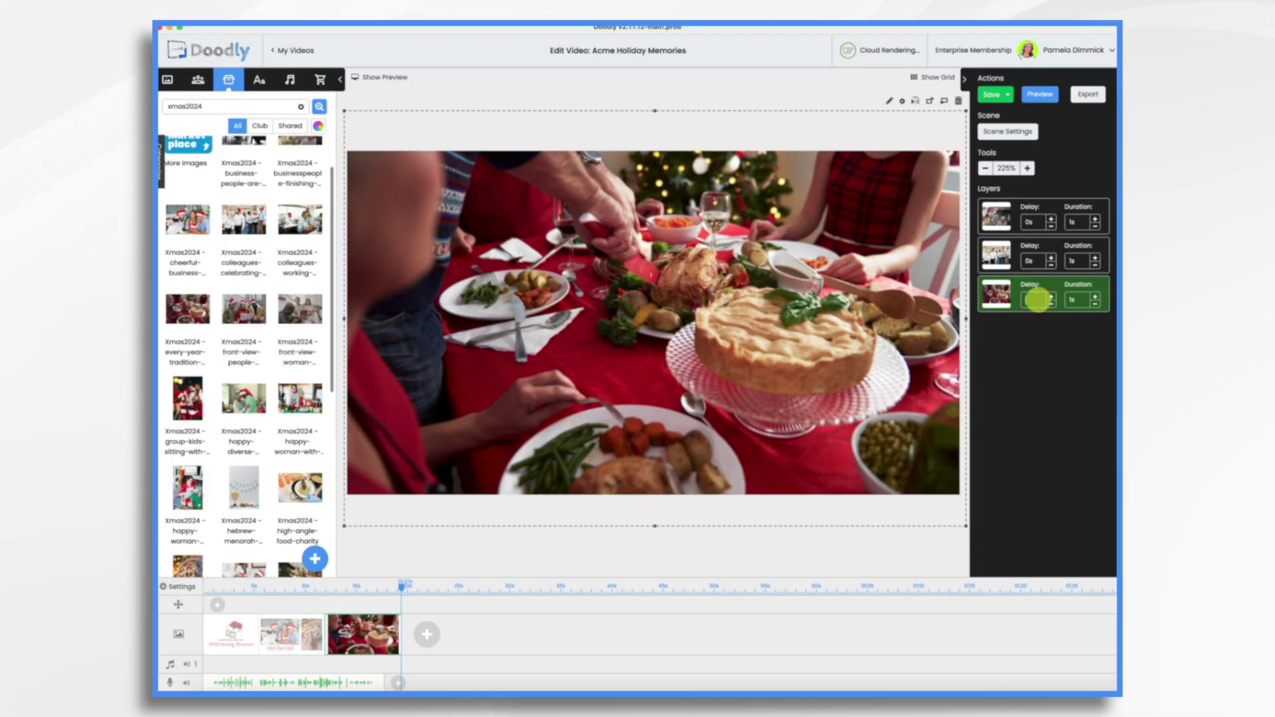
# - Set the dinner photo layer's delay to 2s and preview the result, closing the preview when done
pyautogui.write('3s')
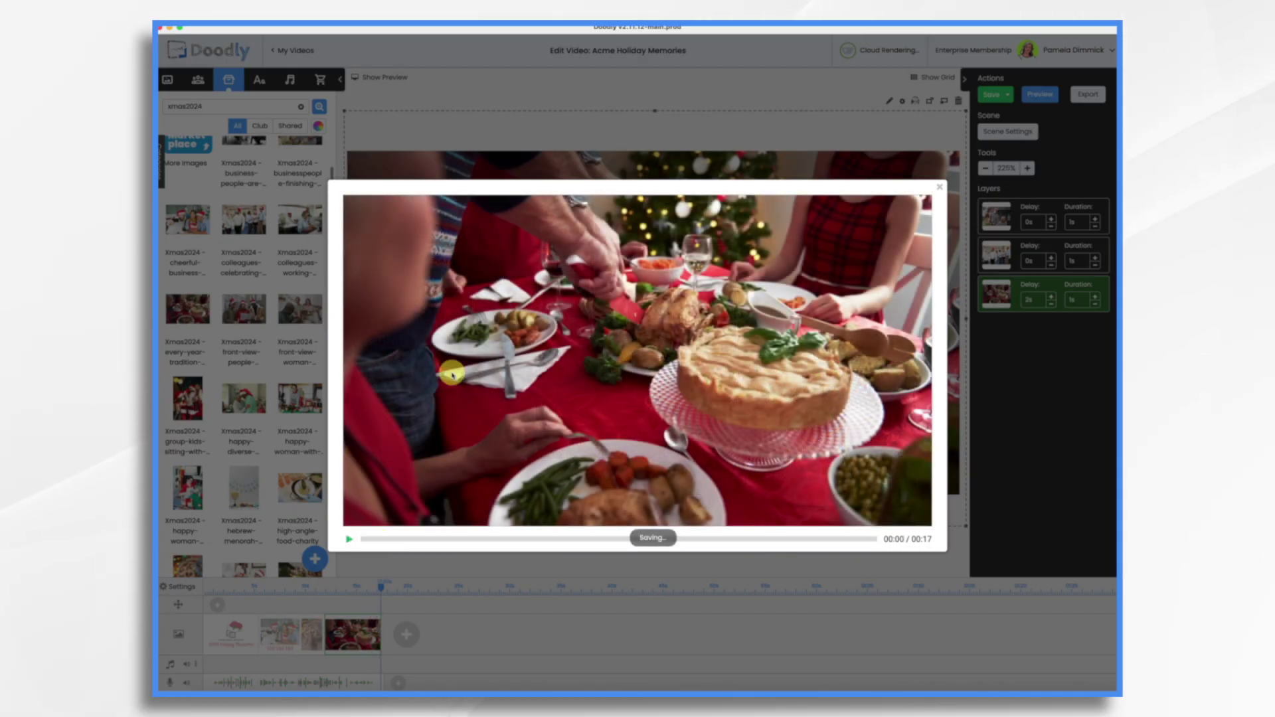
pyautogui.click(940, 188)
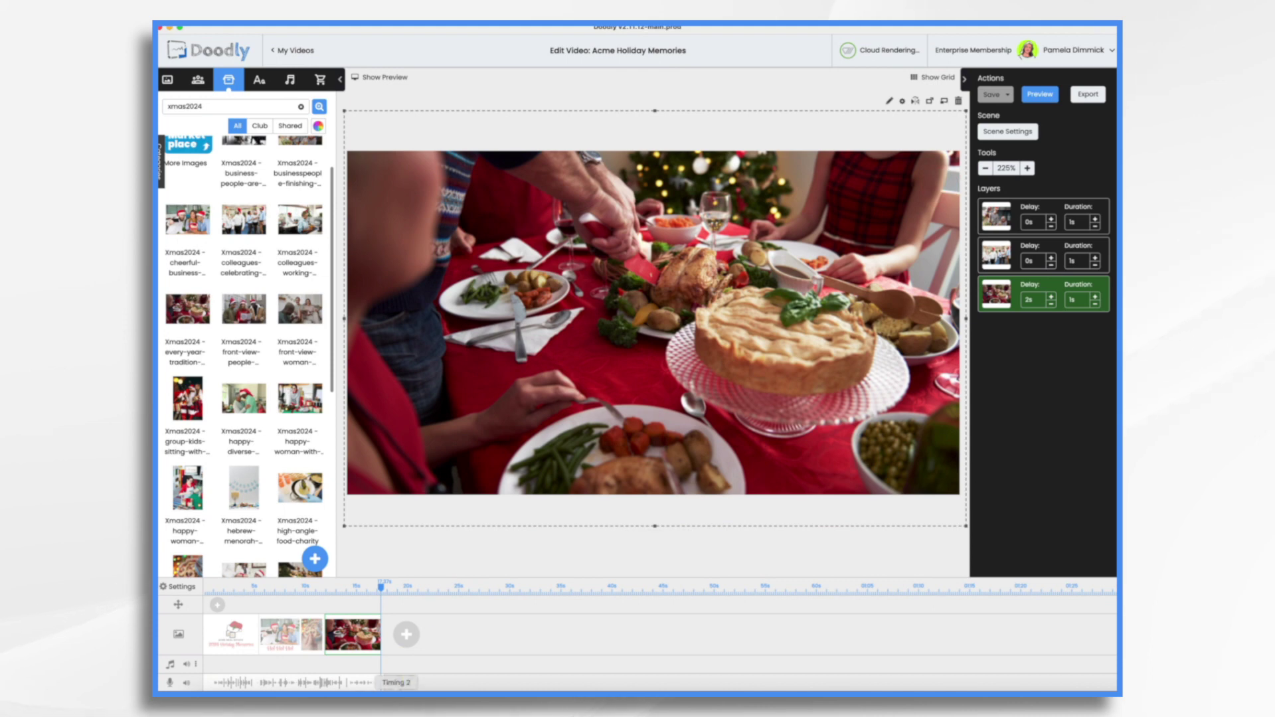
# - Add a new scene after the dinner scene and search the asset library for "christmas"
pyautogui.click(406, 636)
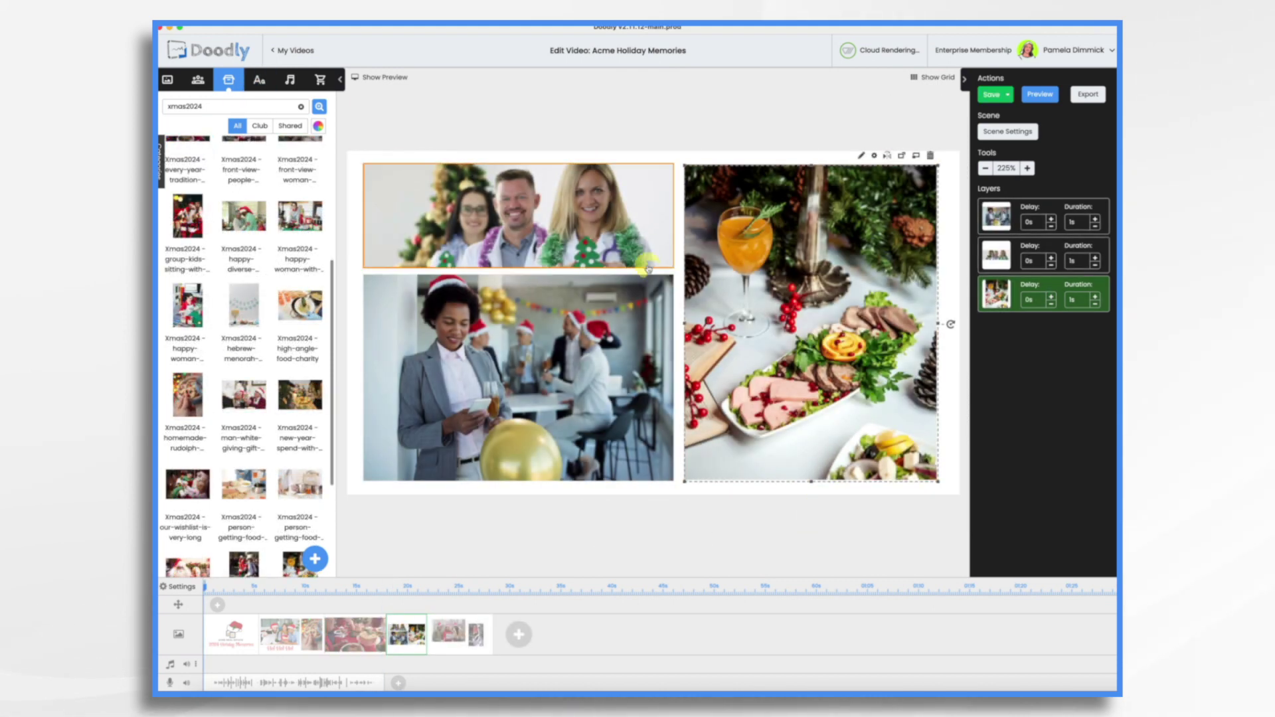
pyautogui.click(300, 108)
pyautogui.click(178, 117)
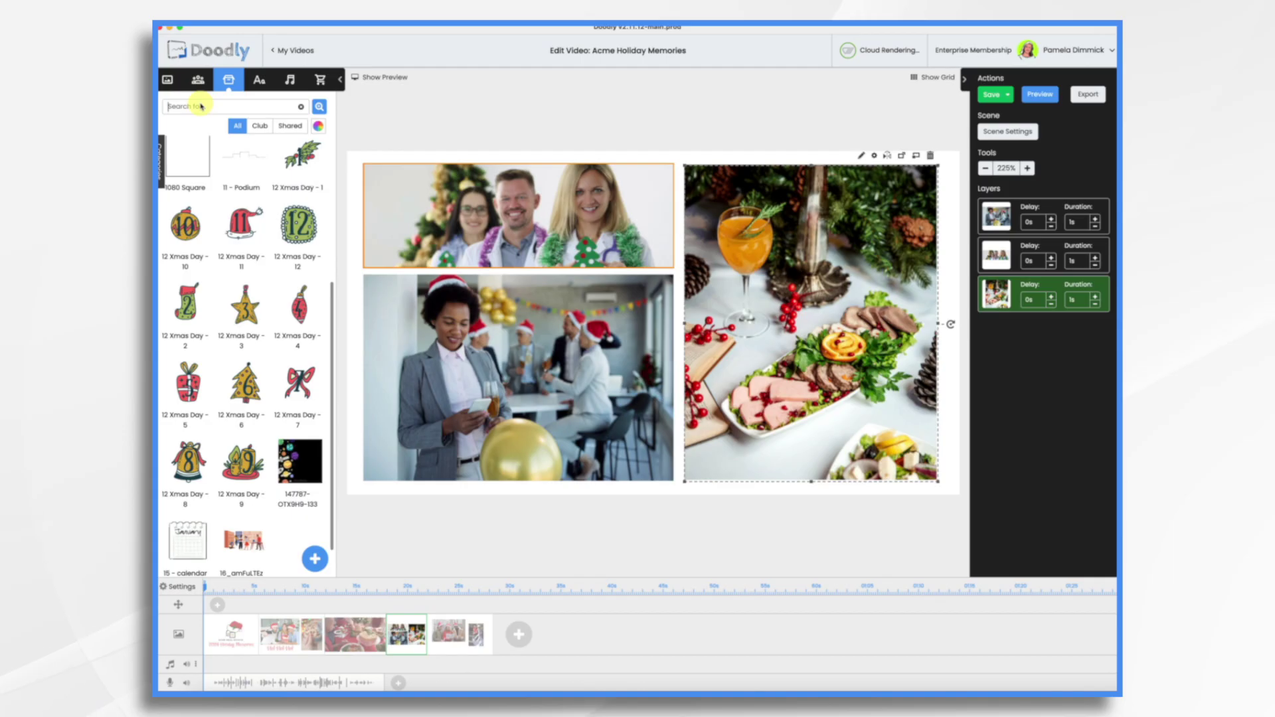
pyautogui.write('christmas')
pyautogui.press('Return')
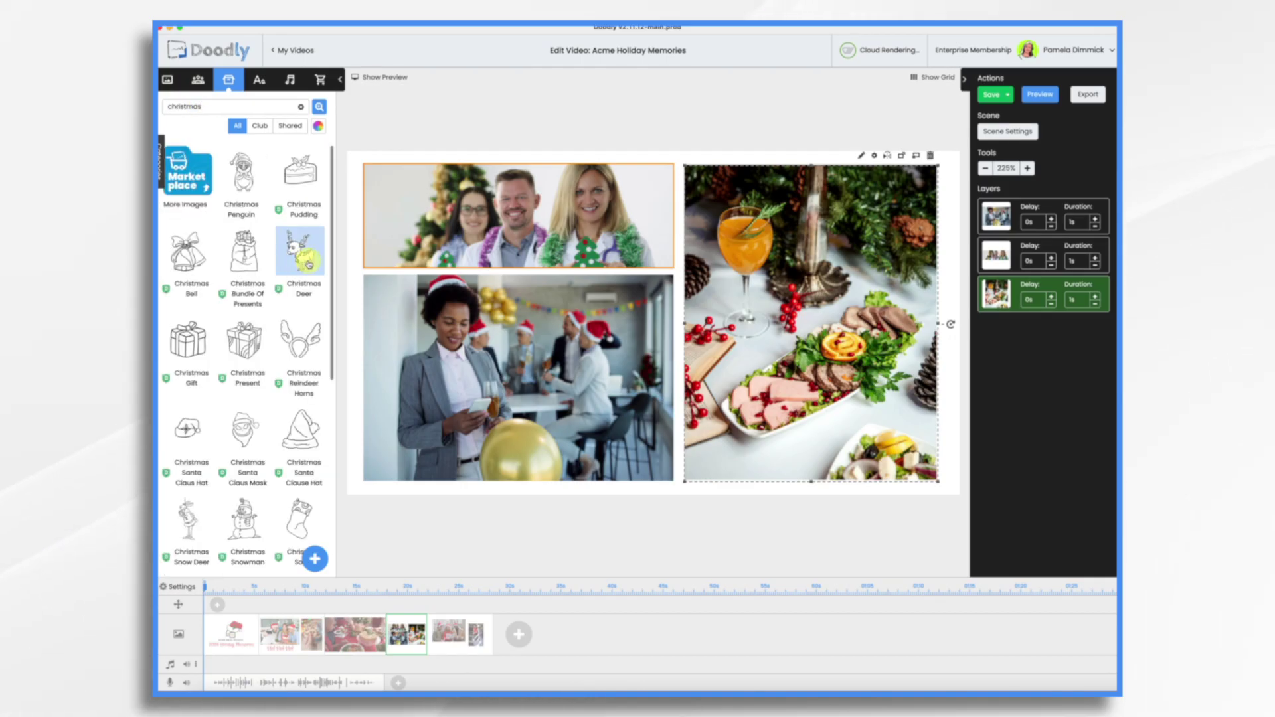
# - Add a Christmas Deer to the collage scene, replace it with the Christmas Snowman, and add the Christmas Snow Deer over the food photo
pyautogui.moveTo(308, 264); pyautogui.dragTo(673, 415)
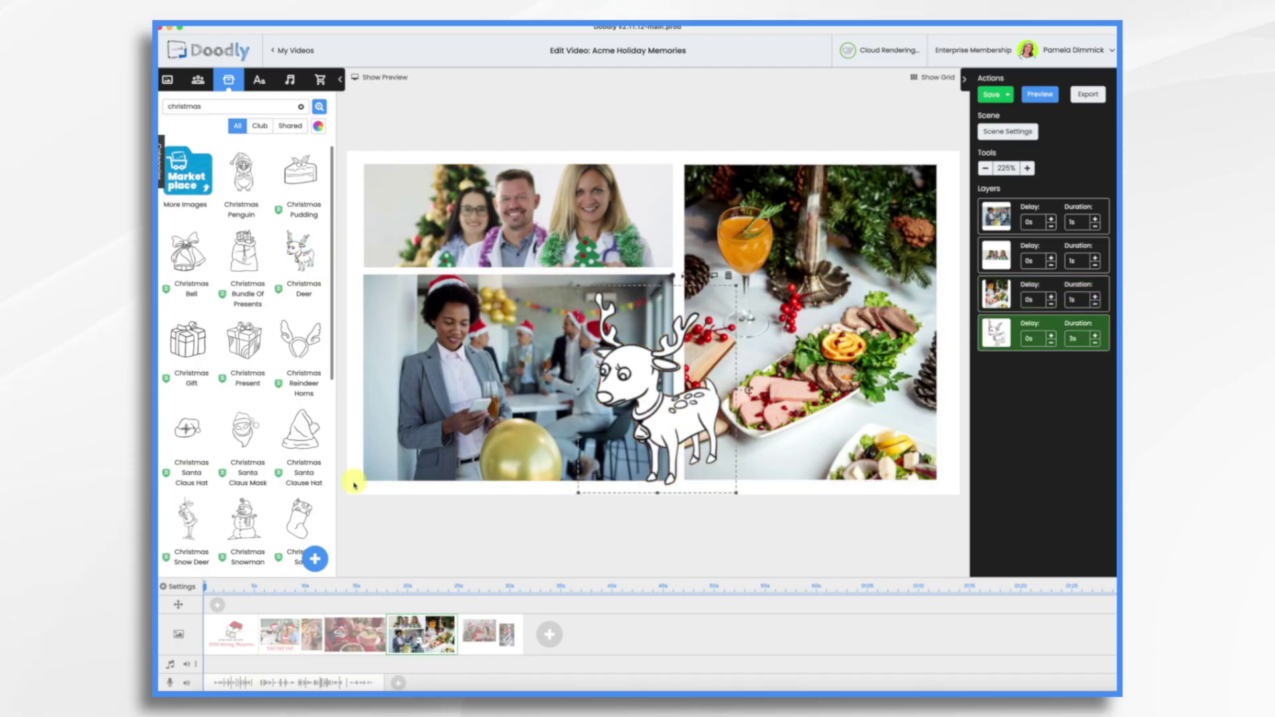
pyautogui.moveTo(244, 518); pyautogui.dragTo(737, 401)
pyautogui.click(666, 374)
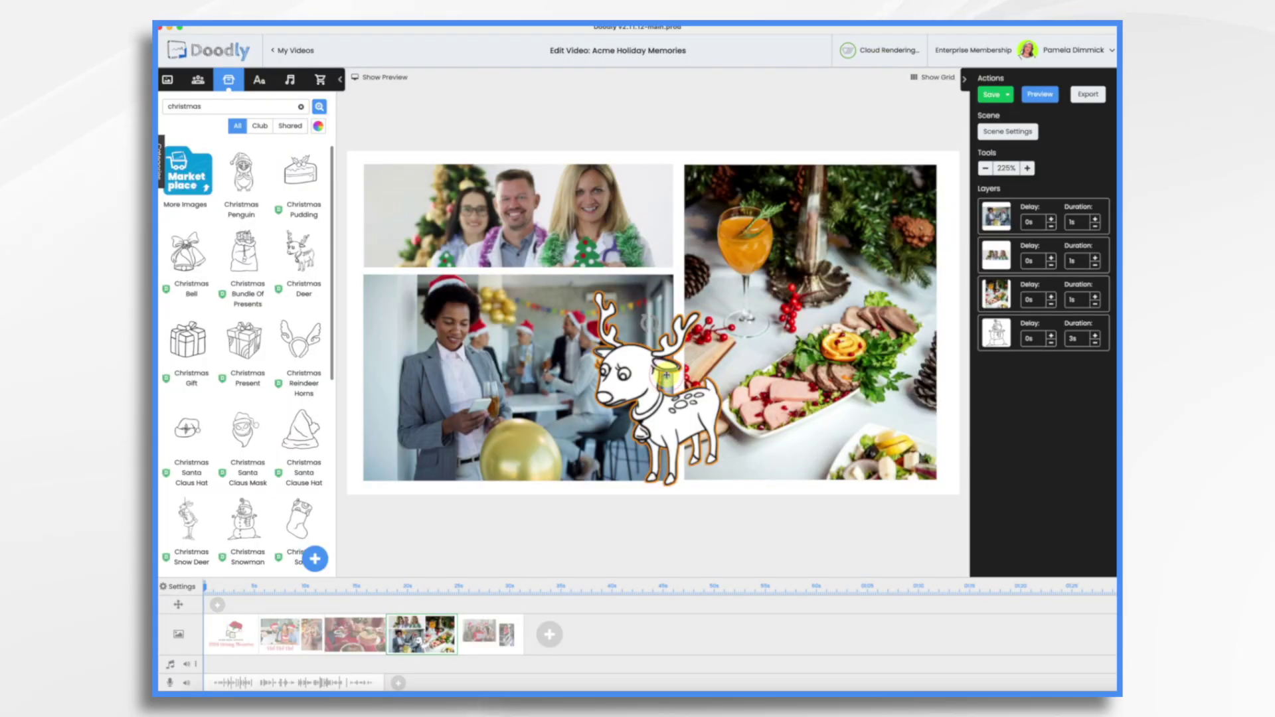
pyautogui.moveTo(188, 518); pyautogui.dragTo(782, 251)
pyautogui.click(592, 368)
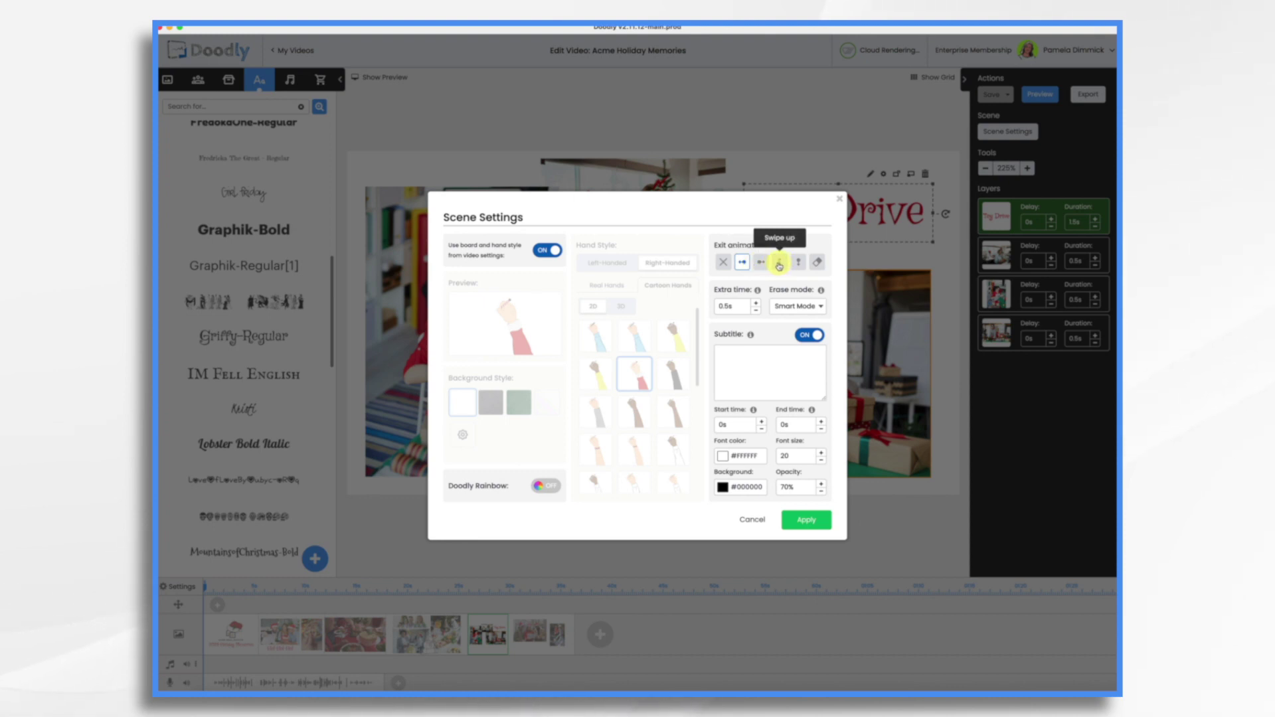
# - Apply exit animations of Swipe up to the Toy Drive scene and Swipe right to the snowman collage scene, and open the dinner scene's settings
pyautogui.click(779, 264)
pyautogui.click(803, 516)
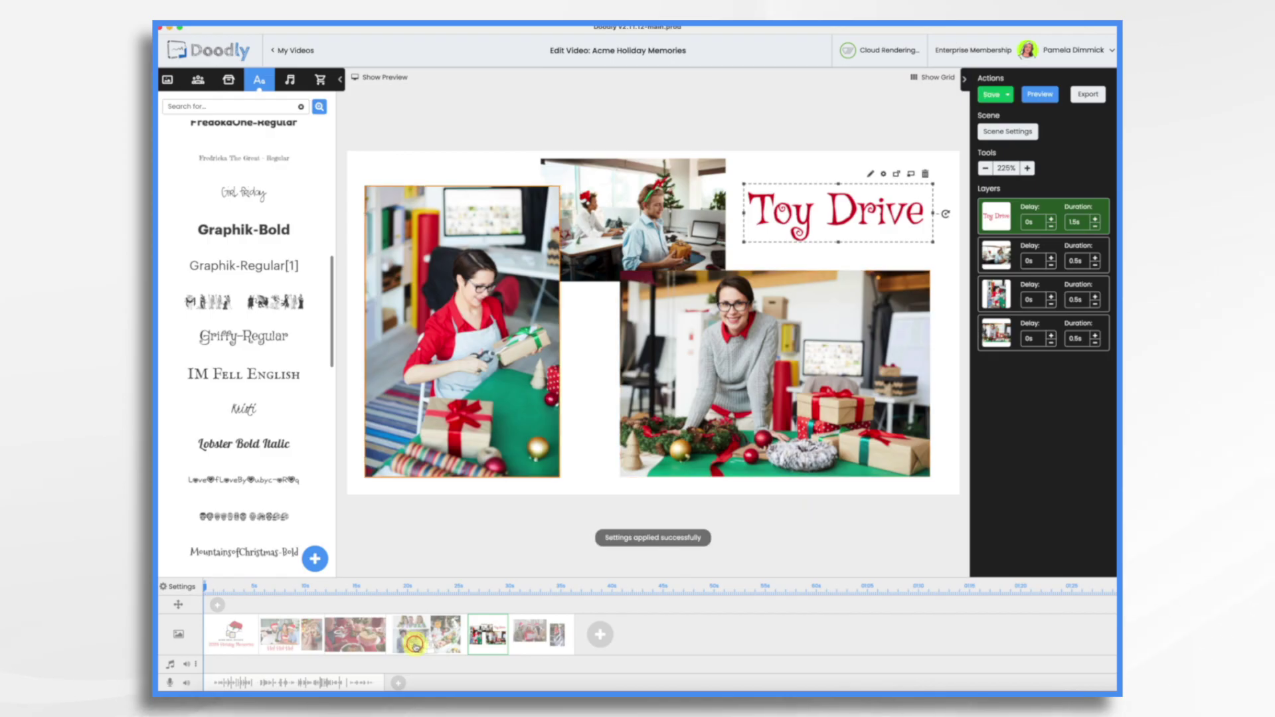
pyautogui.click(414, 644)
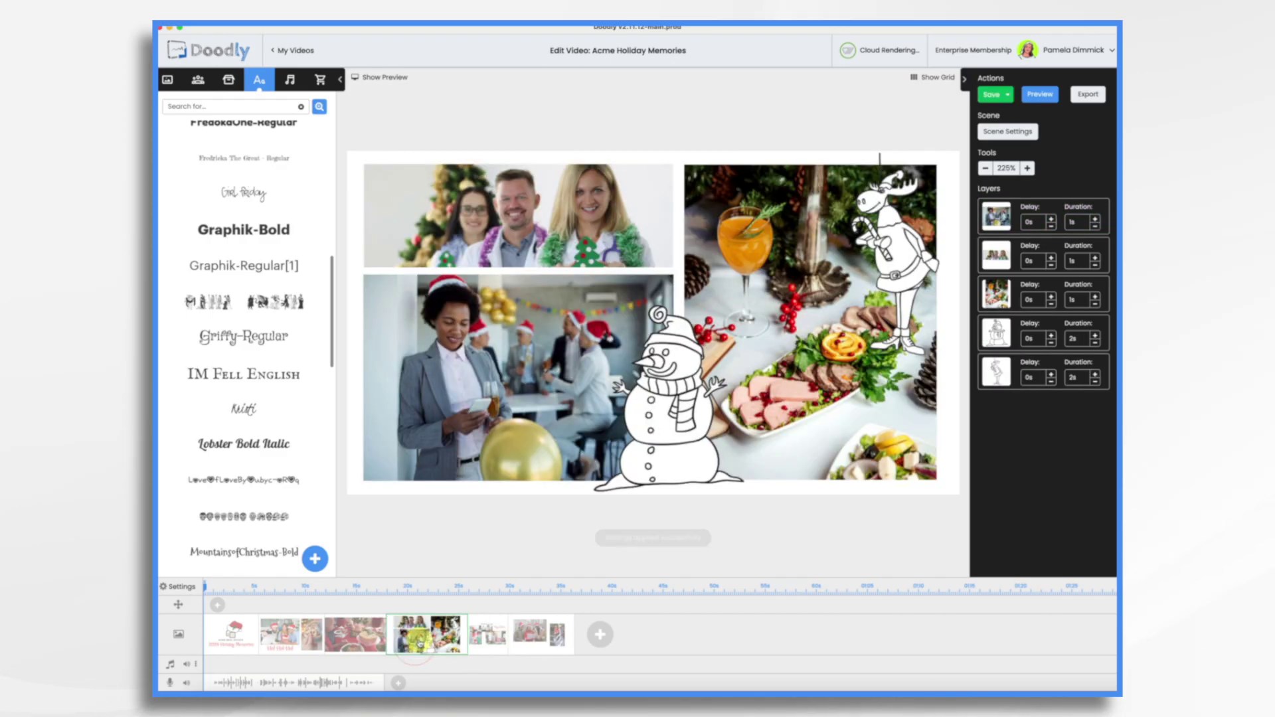
pyautogui.click(1010, 132)
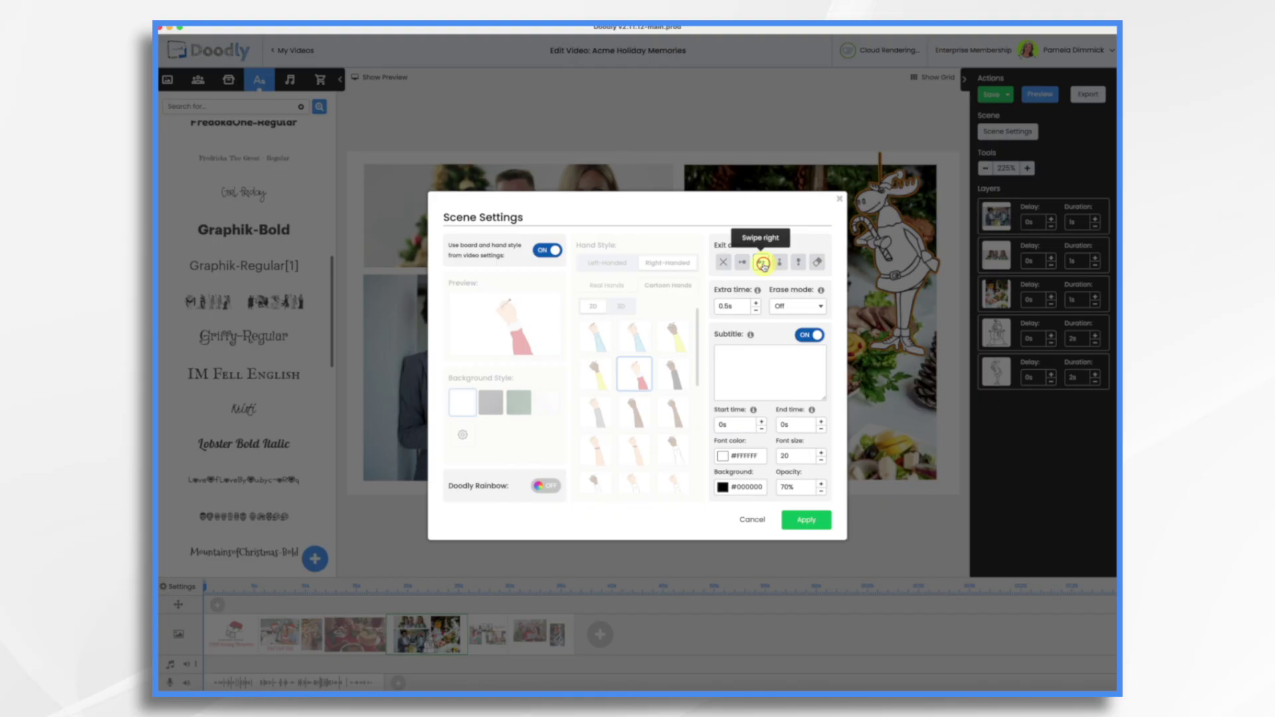
pyautogui.click(806, 519)
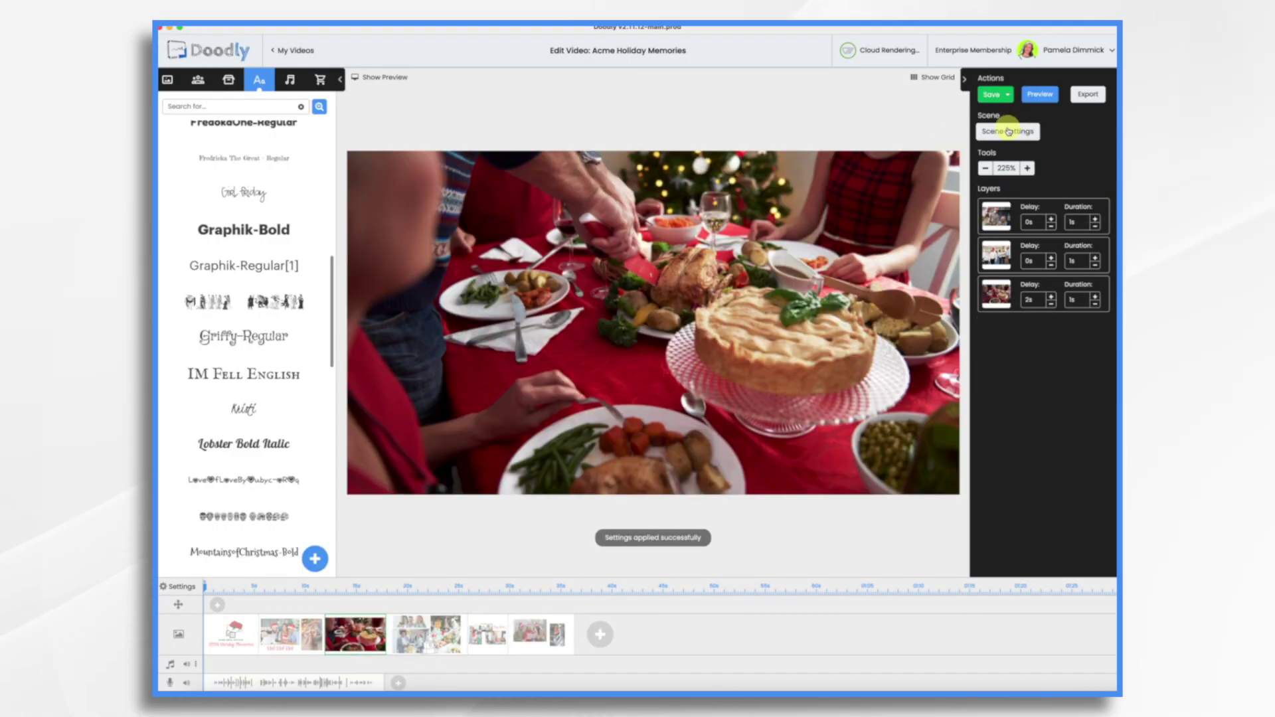
pyautogui.click(1008, 131)
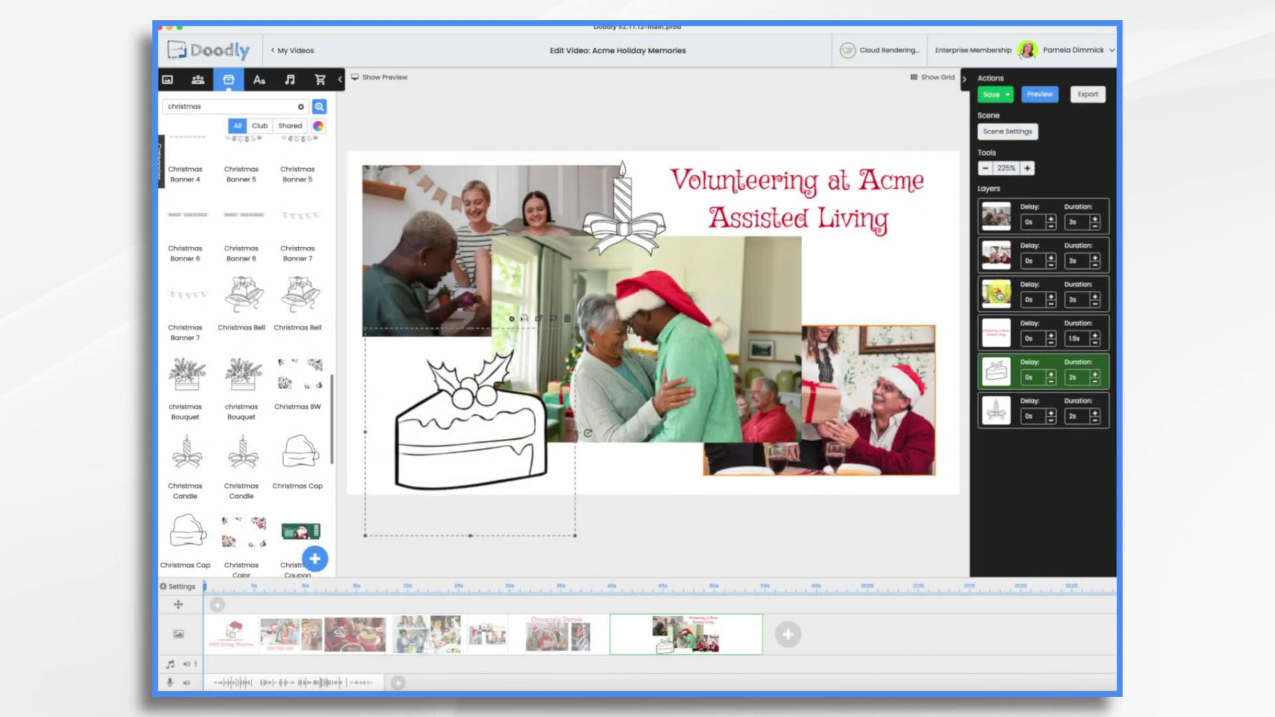
# - Set the enter animation duration of all three photos in the Volunteering at Acme Assisted Living scene to 0.5s and apply it to all selected assets
pyautogui.click(998, 295)
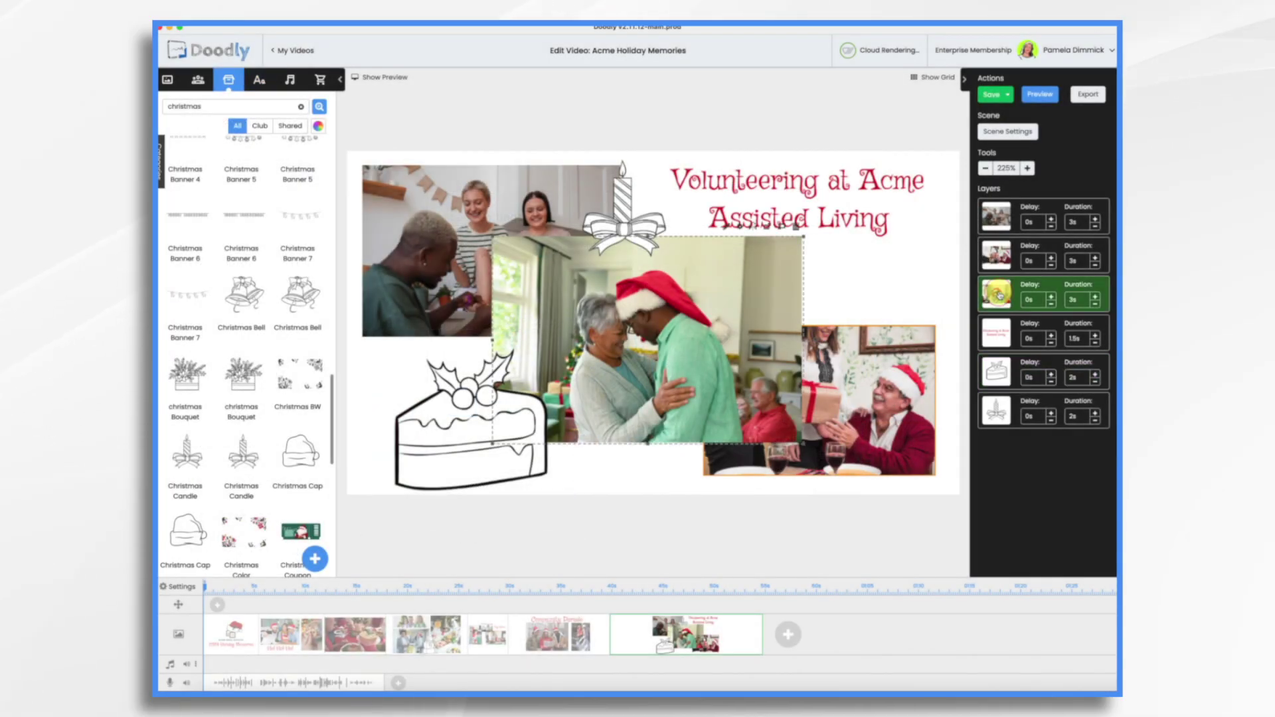
pyautogui.keyDown('shift'); pyautogui.click(998, 256); pyautogui.keyUp('shift')
pyautogui.keyDown('shift'); pyautogui.click(999, 219); pyautogui.keyUp('shift')
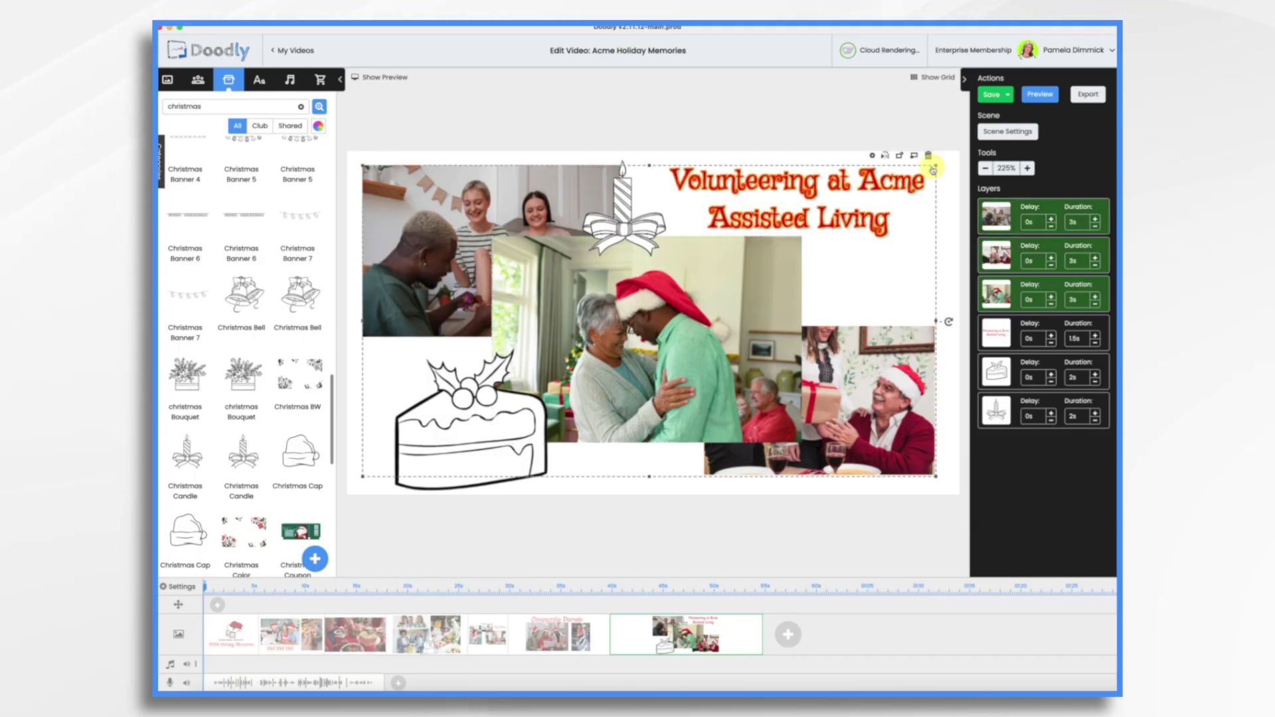
pyautogui.click(873, 156)
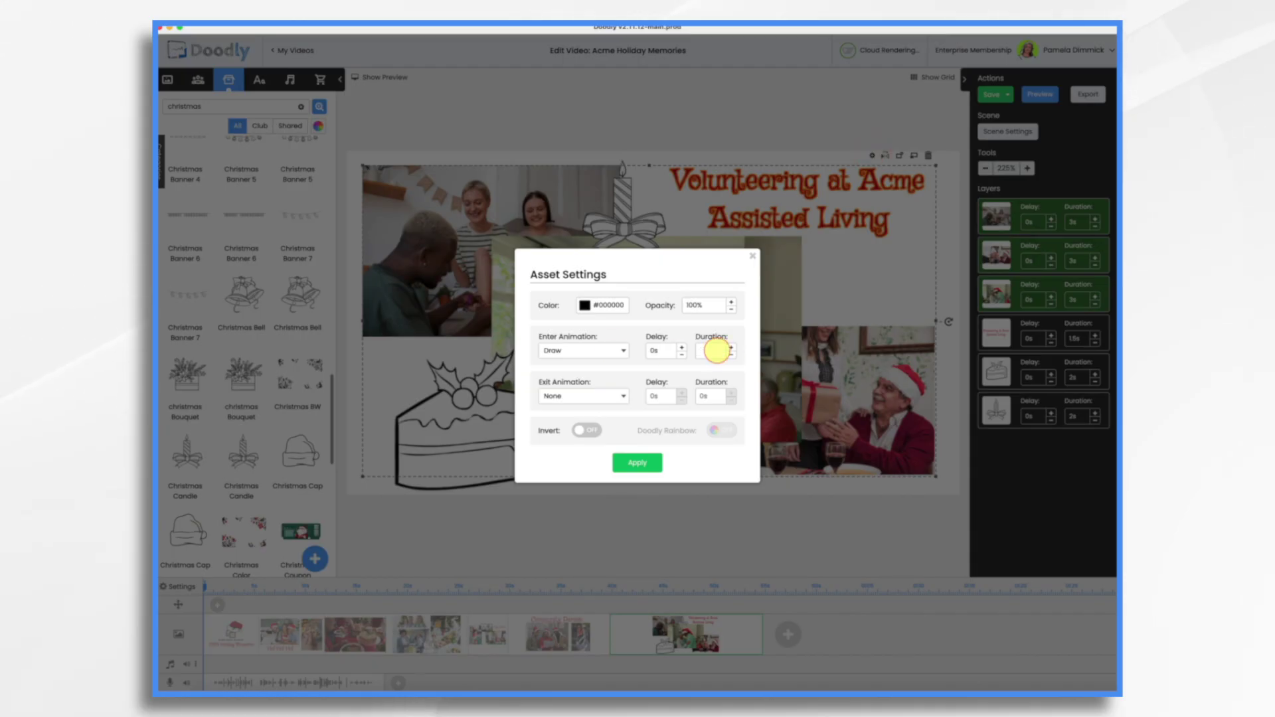
pyautogui.write('.5s')
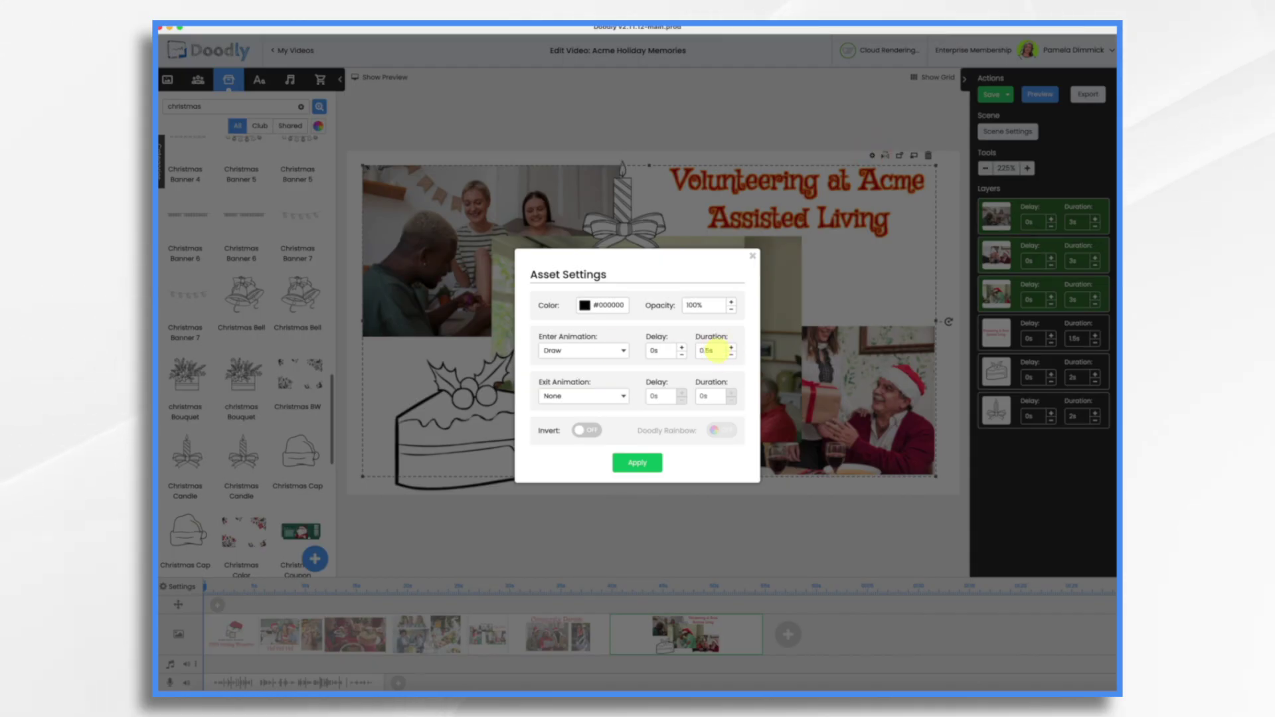
pyautogui.click(636, 465)
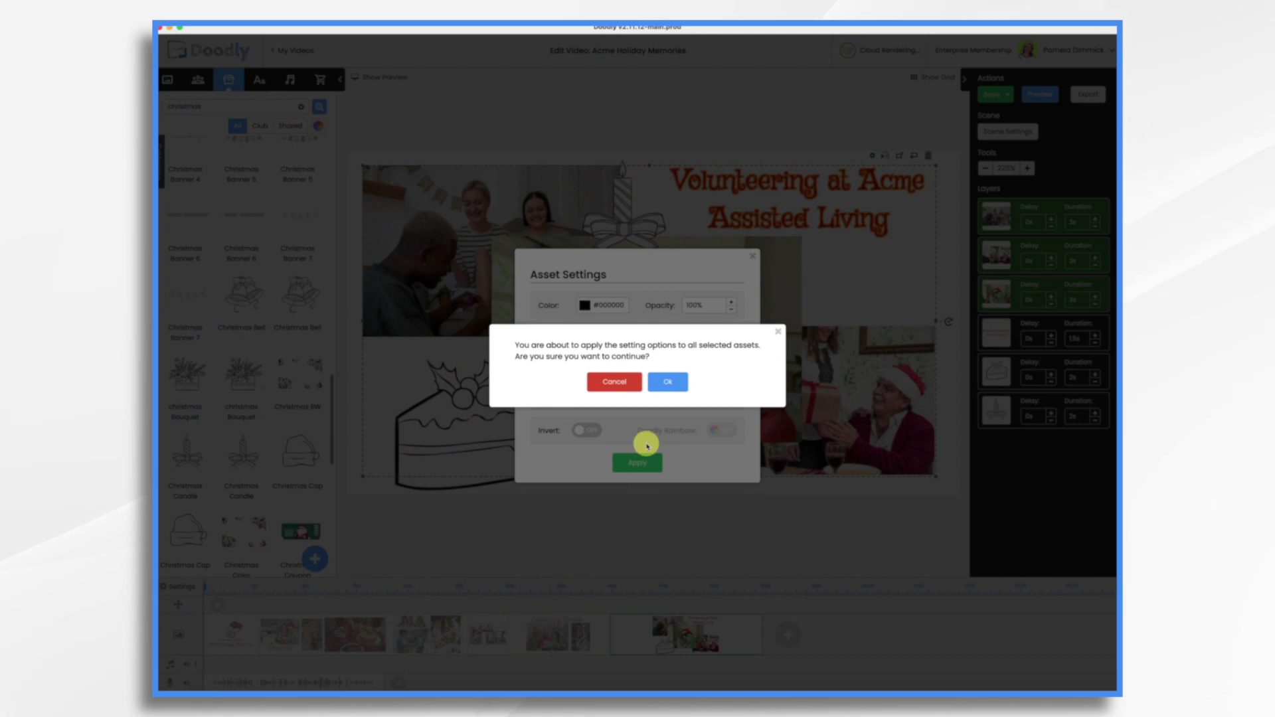
pyautogui.click(666, 383)
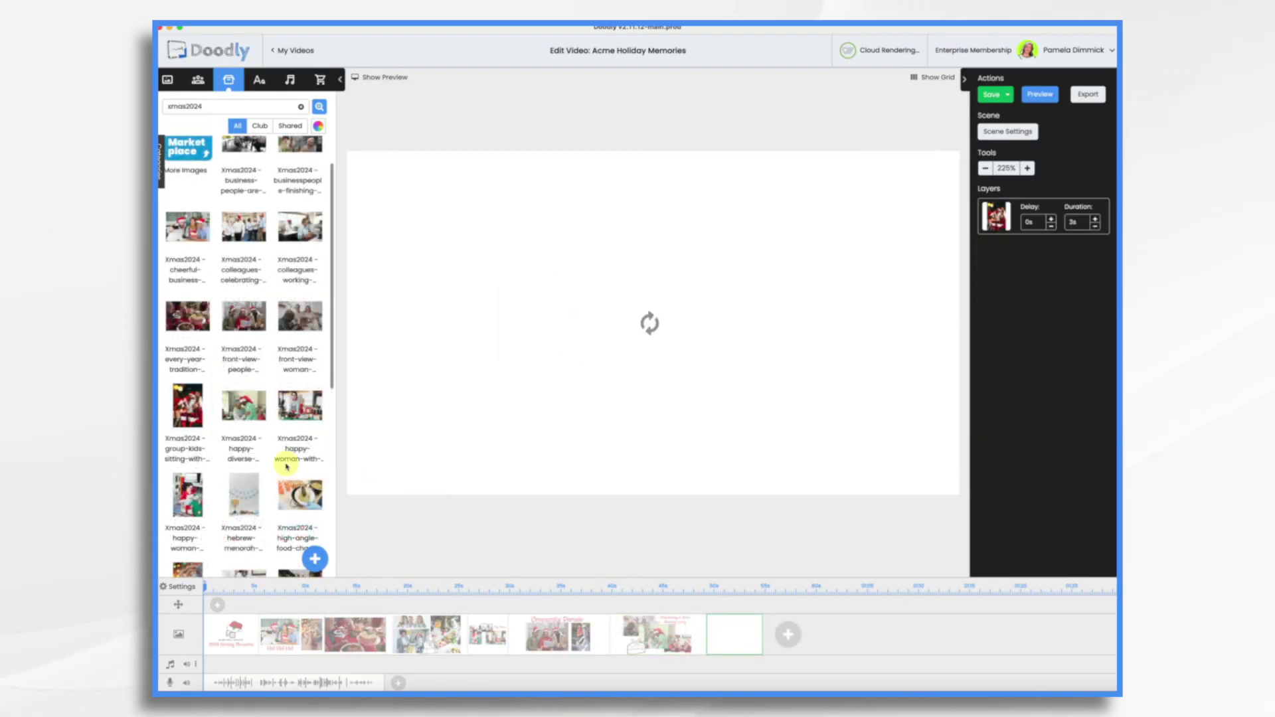
# - Add the our-wishlist-is-very-long and santa-with-blond-child photos to the Santa scene
pyautogui.scroll(-5, 285, 465)
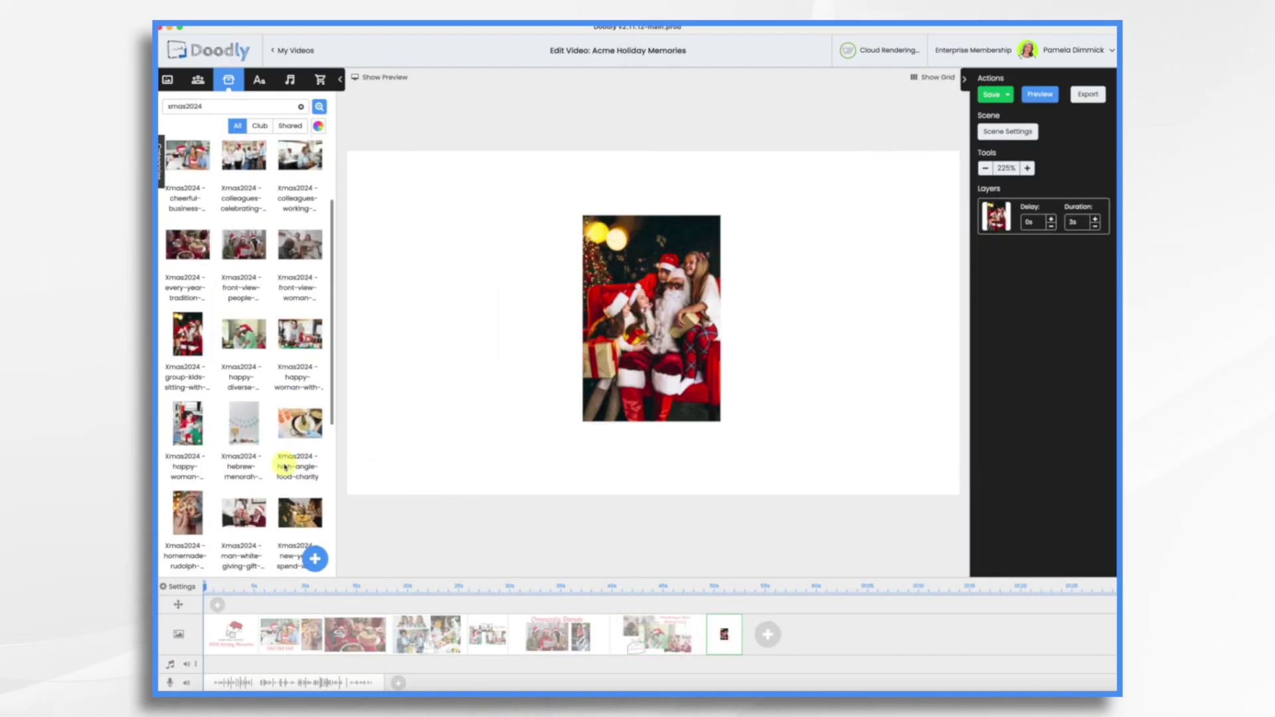
pyautogui.moveTo(194, 418); pyautogui.dragTo(489, 361)
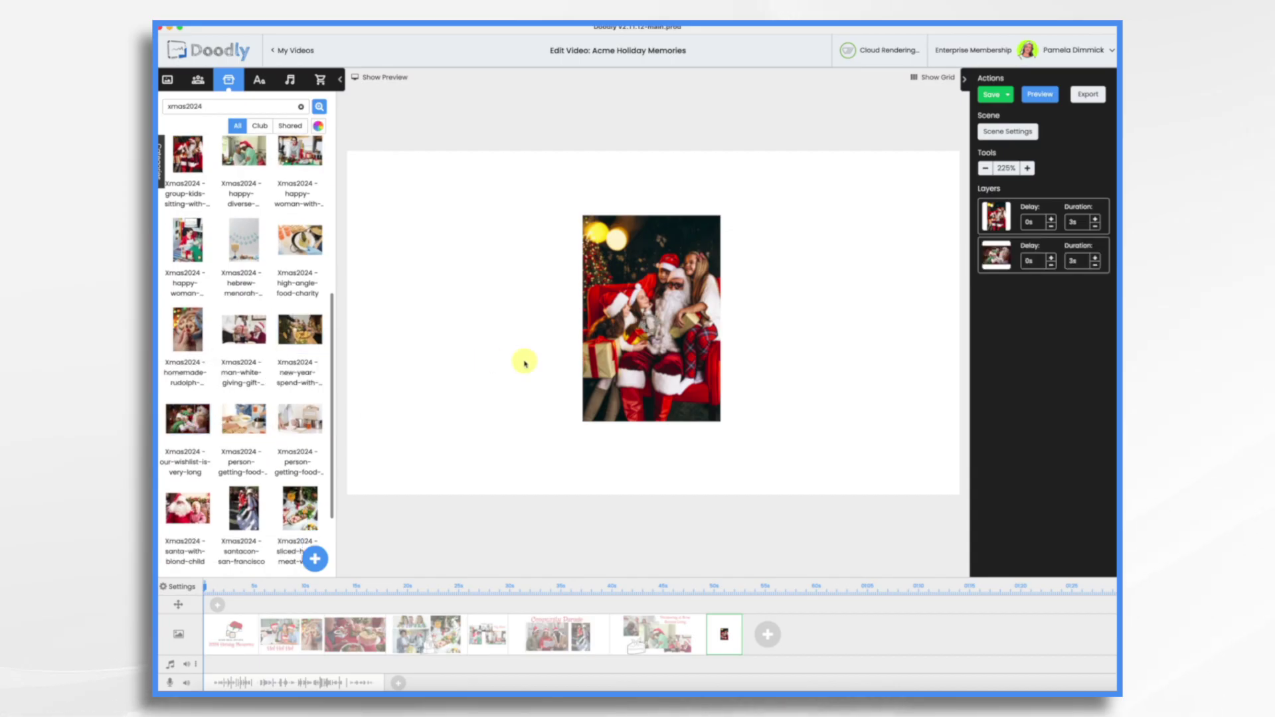
pyautogui.moveTo(187, 508); pyautogui.dragTo(800, 348)
pyautogui.click(432, 326)
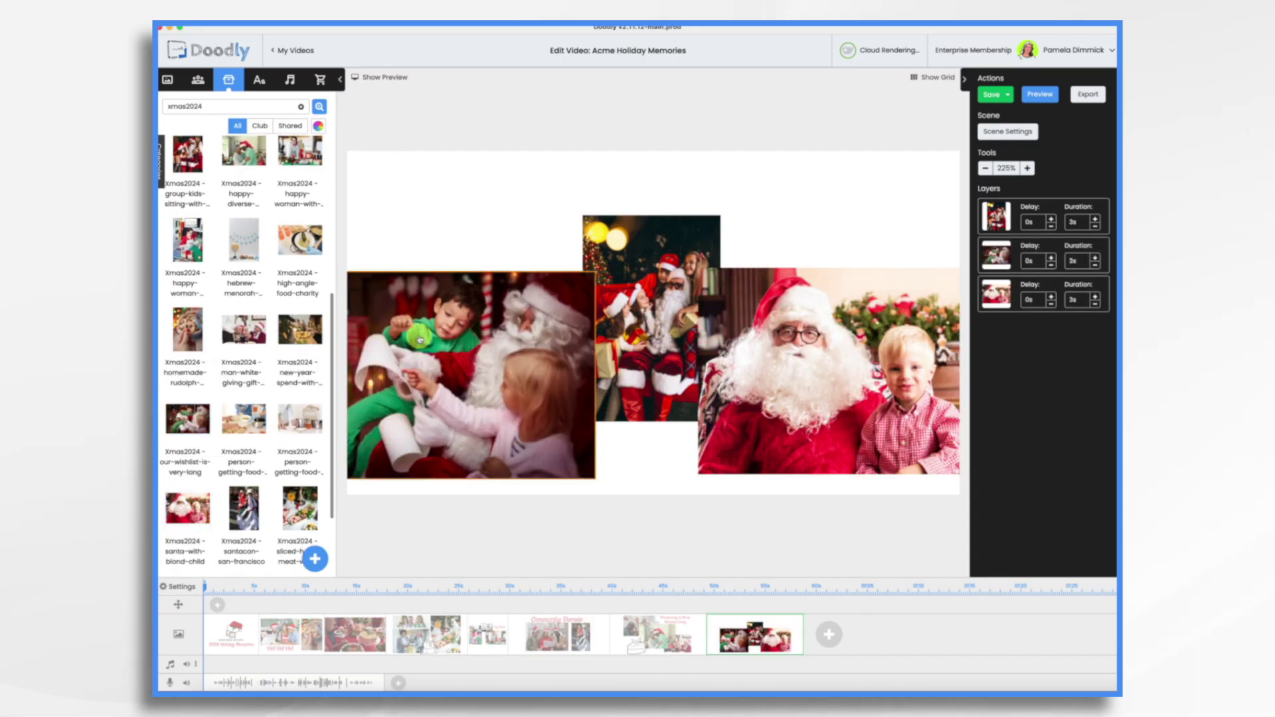
# - Raise the group photo with Santa in the scene and shift the wishlist photo inward from the scene's edge
pyautogui.click(445, 316)
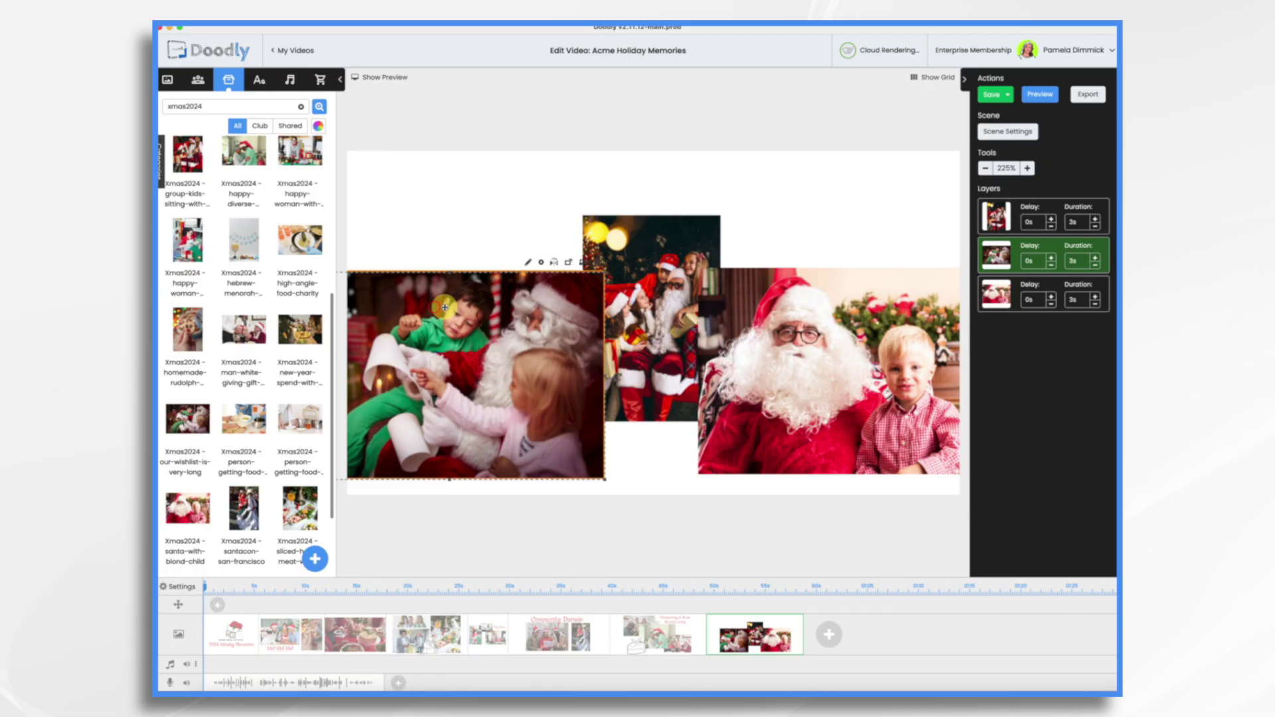
pyautogui.moveTo(618, 240); pyautogui.dragTo(615, 198)
pyautogui.moveTo(465, 329); pyautogui.dragTo(521, 317)
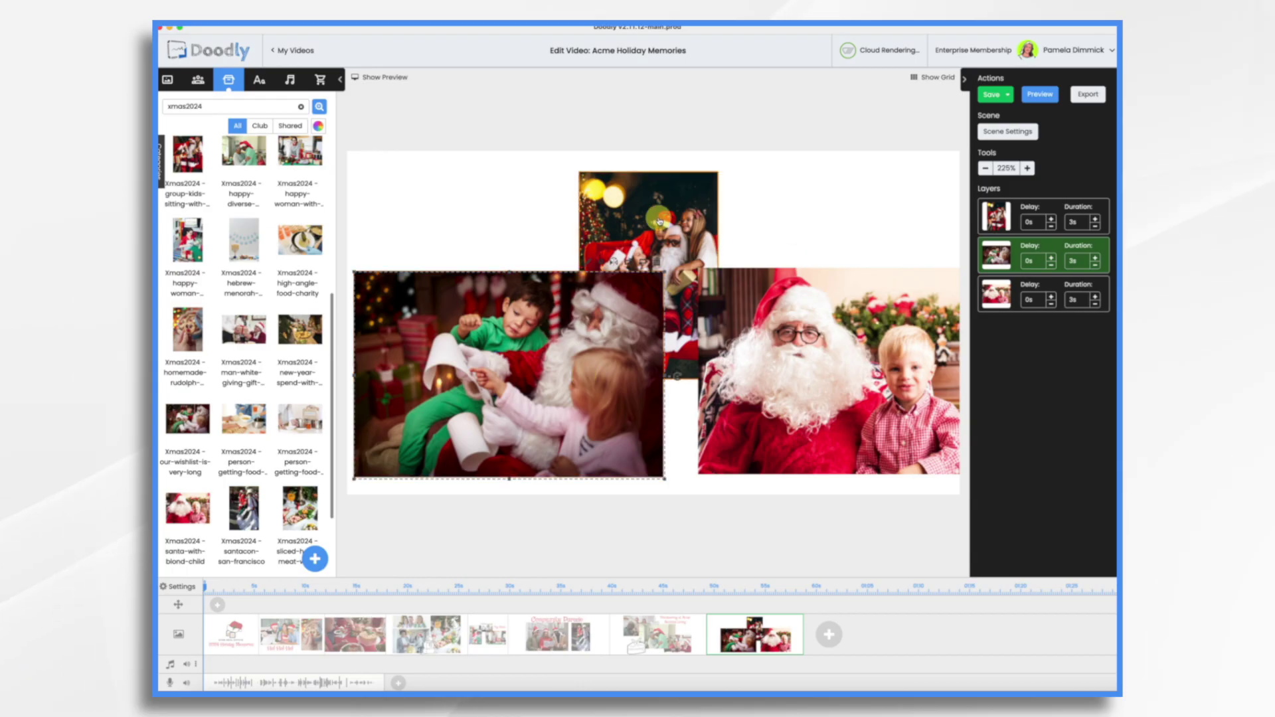
pyautogui.moveTo(660, 218); pyautogui.dragTo(672, 203)
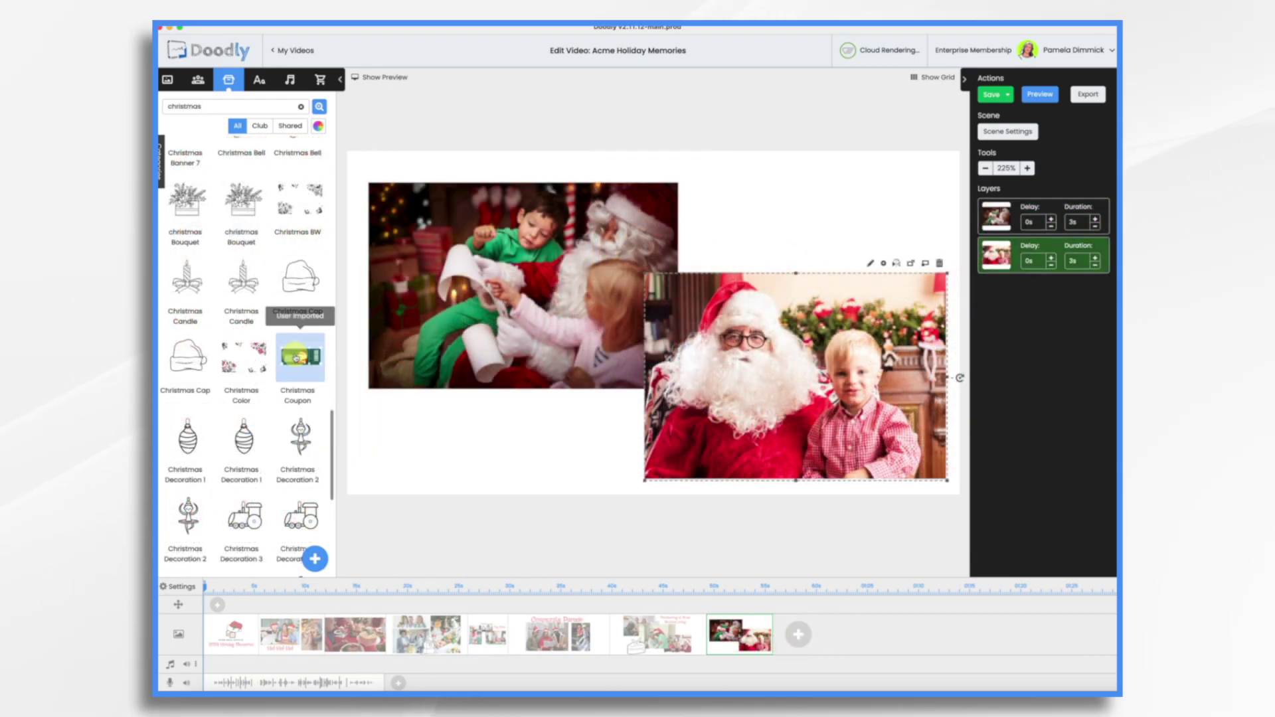
# - Add a Christmas Cap without replacing a photo, then shrink, tilt and place it on the boy's head in the wishlist photo
pyautogui.moveTo(303, 278); pyautogui.dragTo(593, 220)
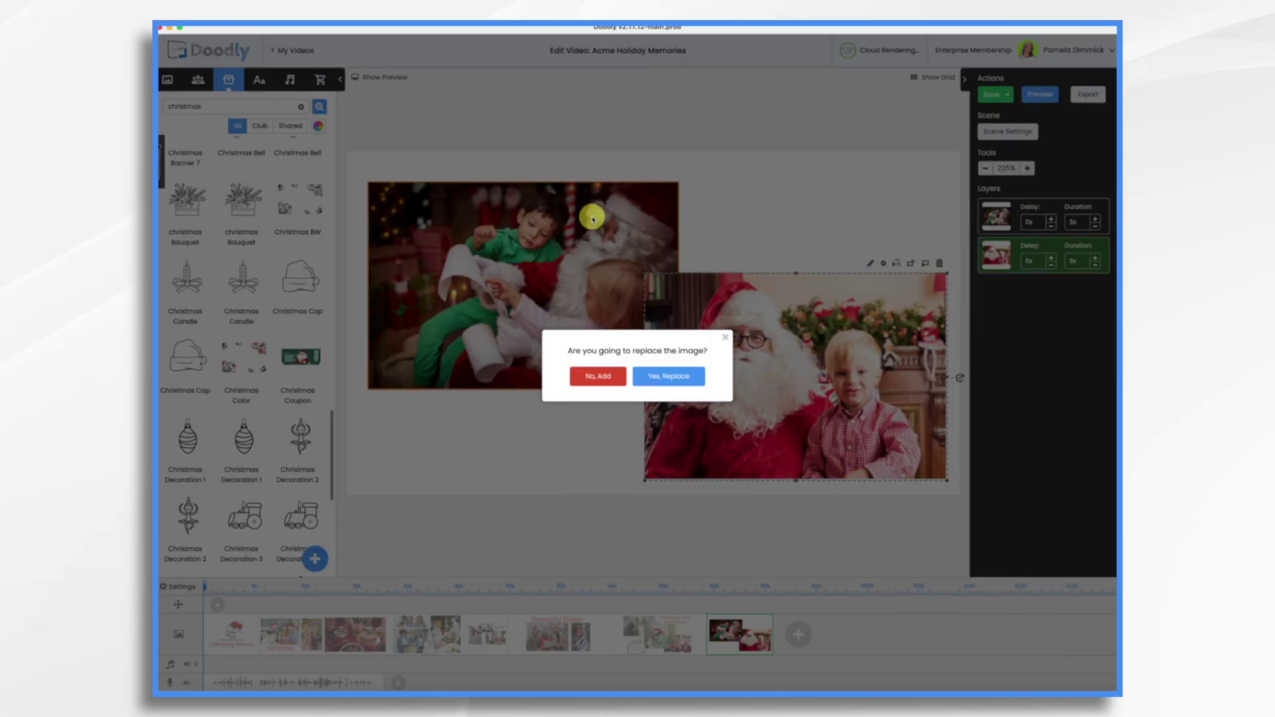
pyautogui.click(602, 376)
pyautogui.click(547, 249)
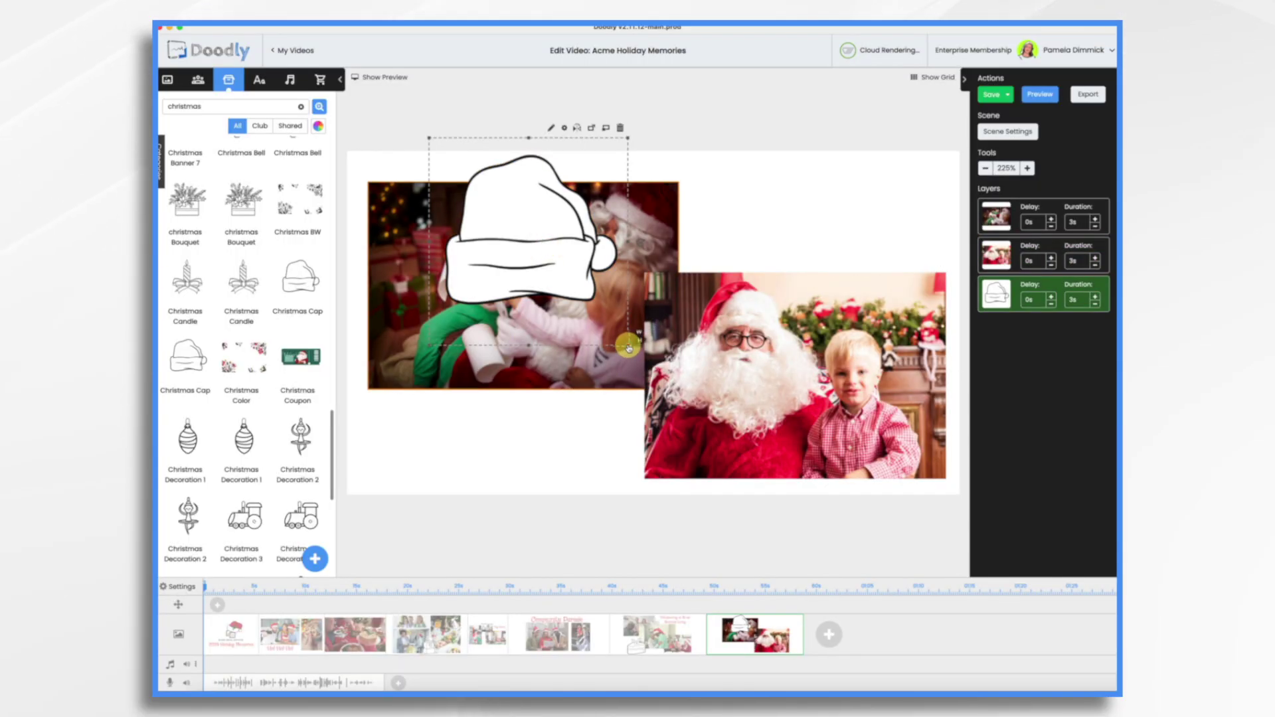
pyautogui.moveTo(628, 346); pyautogui.dragTo(523, 250)
pyautogui.moveTo(480, 179); pyautogui.dragTo(595, 232)
pyautogui.moveTo(566, 273); pyautogui.dragTo(567, 266)
pyautogui.moveTo(536, 211); pyautogui.dragTo(537, 226)
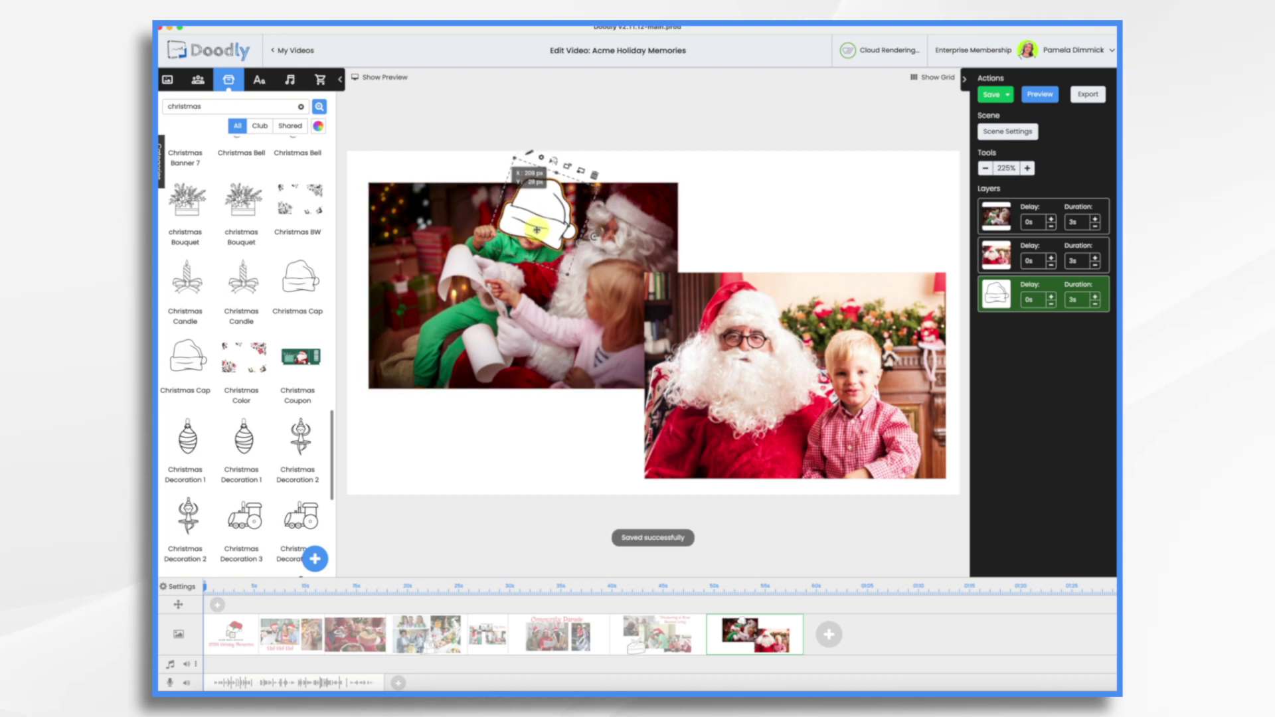
# - Turn on Doodly Rainbow for the boy's cap, and apply an extra time of 10s in the closing scene's settings
pyautogui.click(542, 156)
pyautogui.click(724, 491)
pyautogui.click(638, 522)
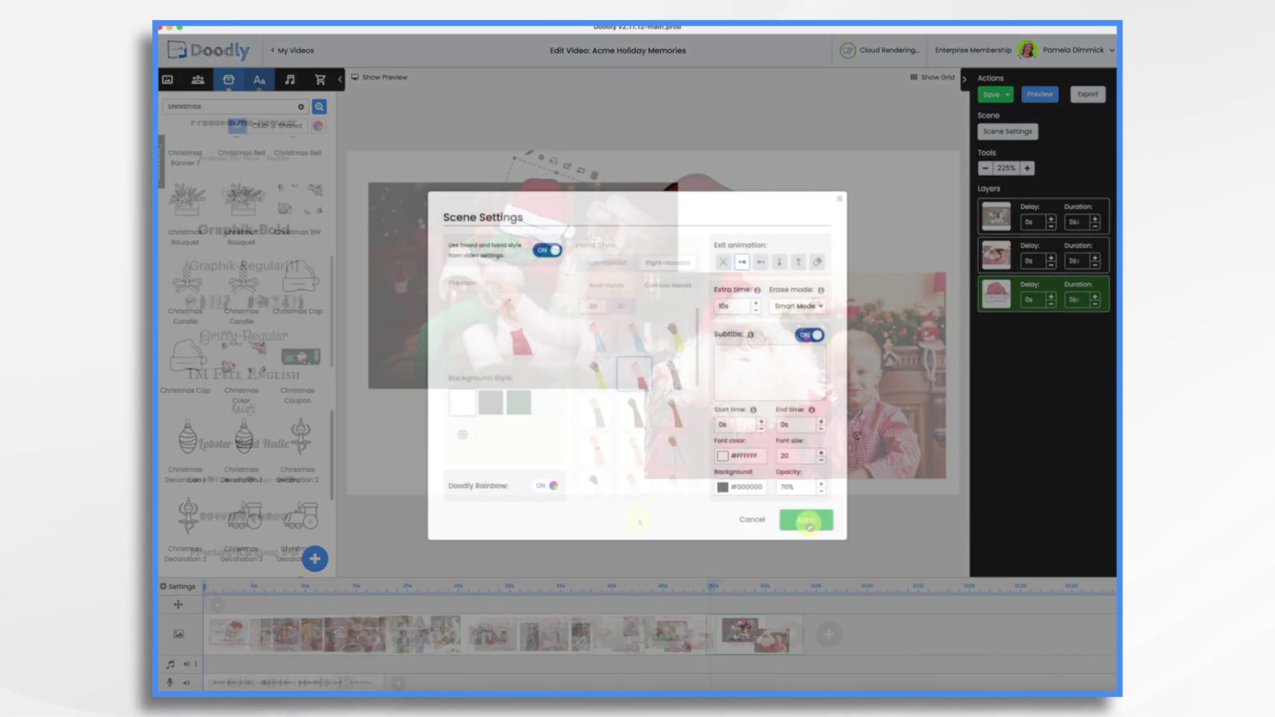
pyautogui.click(810, 519)
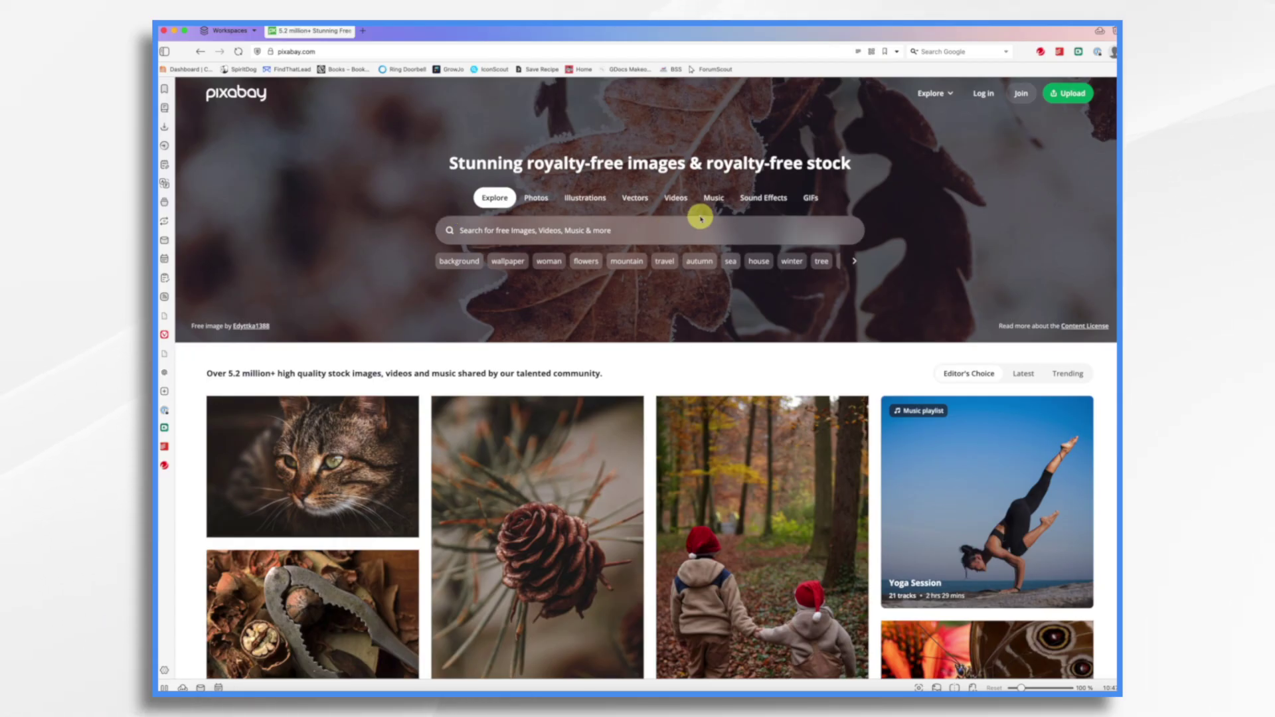
# - Search Pixabay for "christmas music", limit the results to Music, and download the Calm Christmas Piano track
pyautogui.click(592, 231)
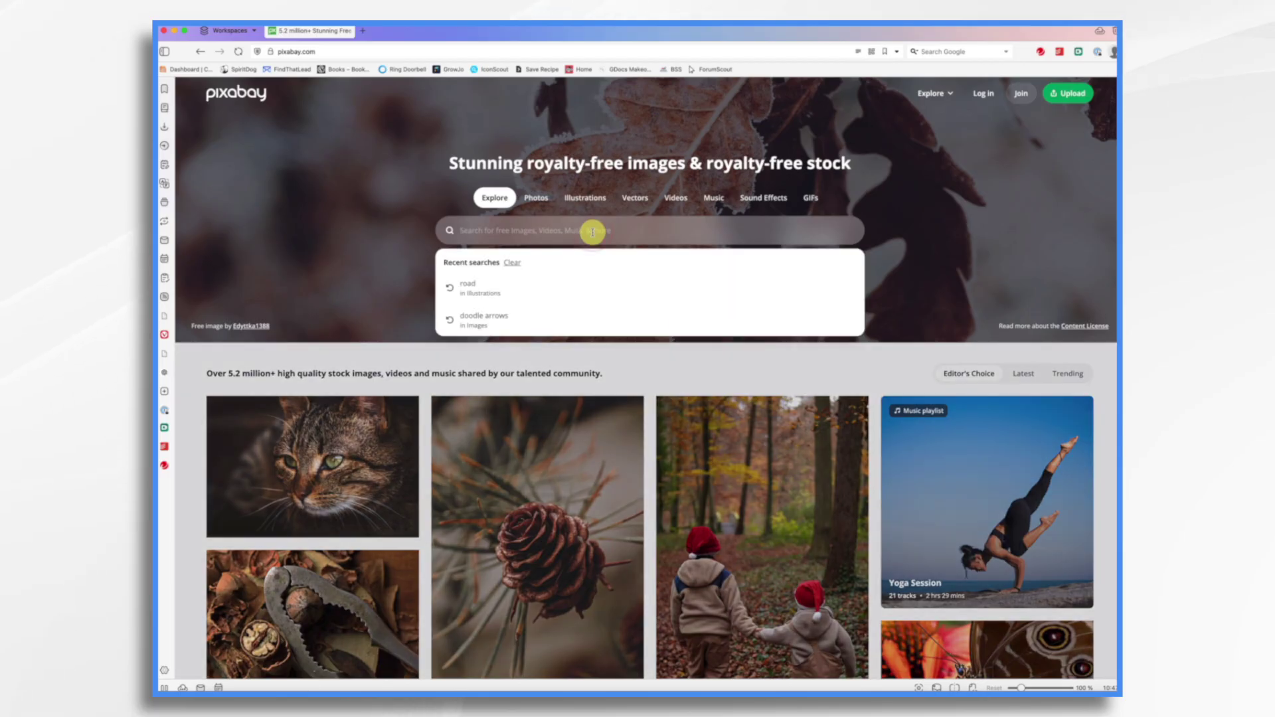
pyautogui.write('christmas music')
pyautogui.press('Return')
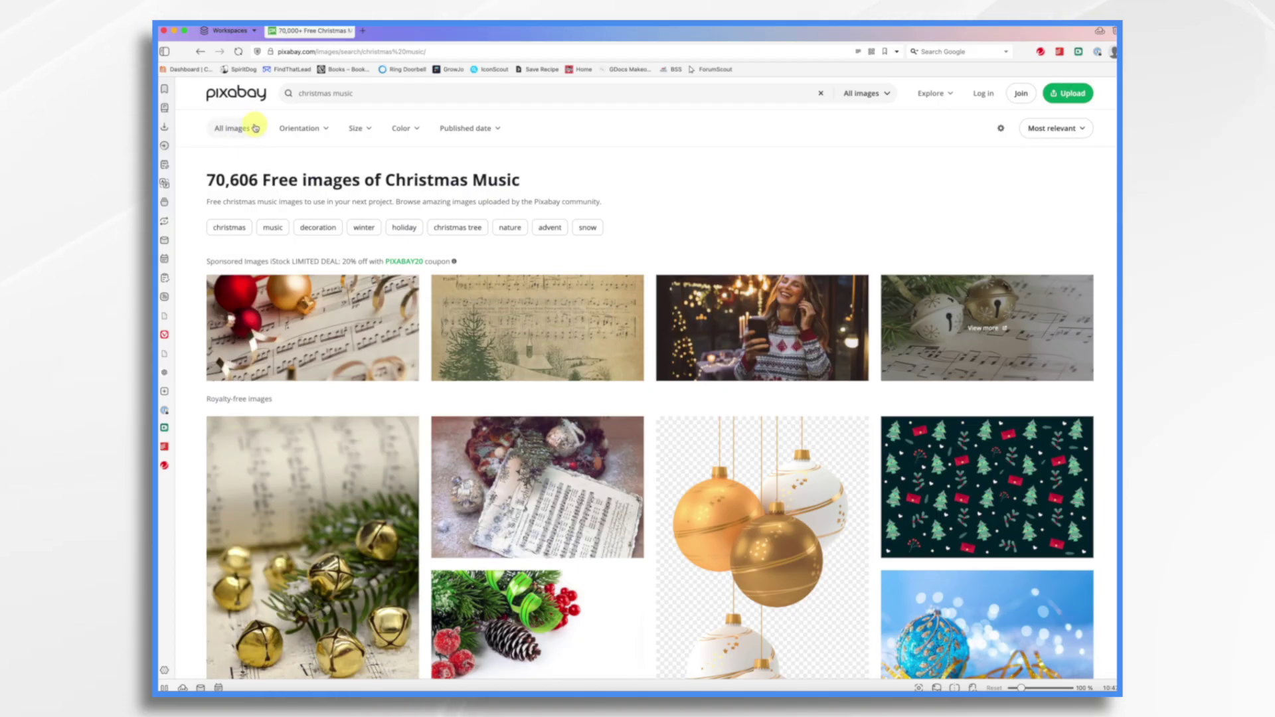
pyautogui.click(254, 127)
pyautogui.click(251, 296)
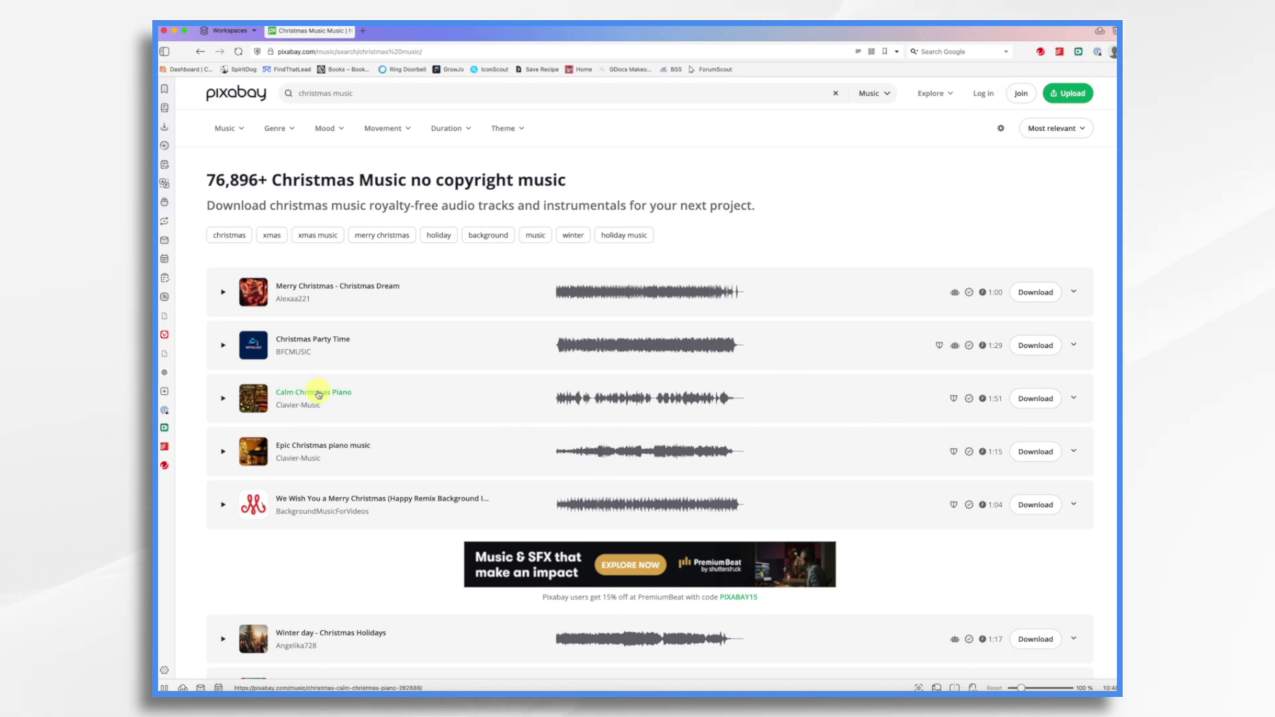
pyautogui.click(1048, 400)
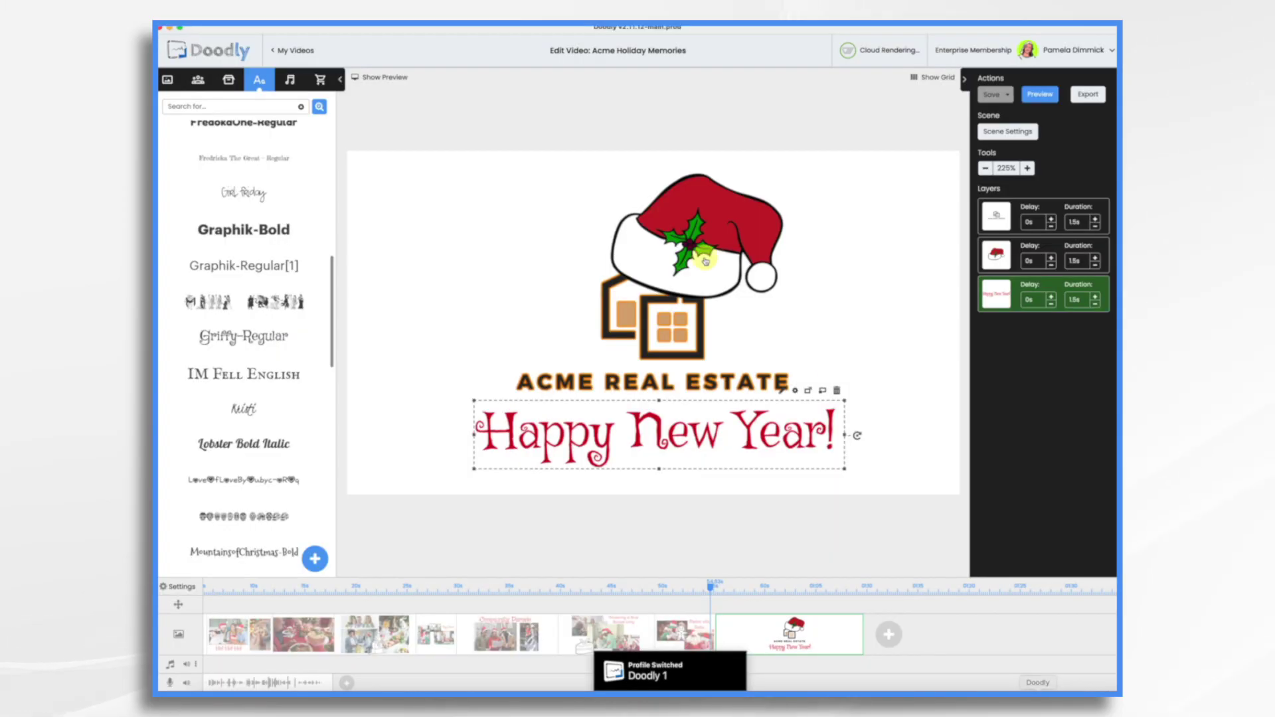
# - Switch back to Doodly and import calm-christmas-piano-262888.mp3 from Downloads as a new sound
pyautogui.click(291, 80)
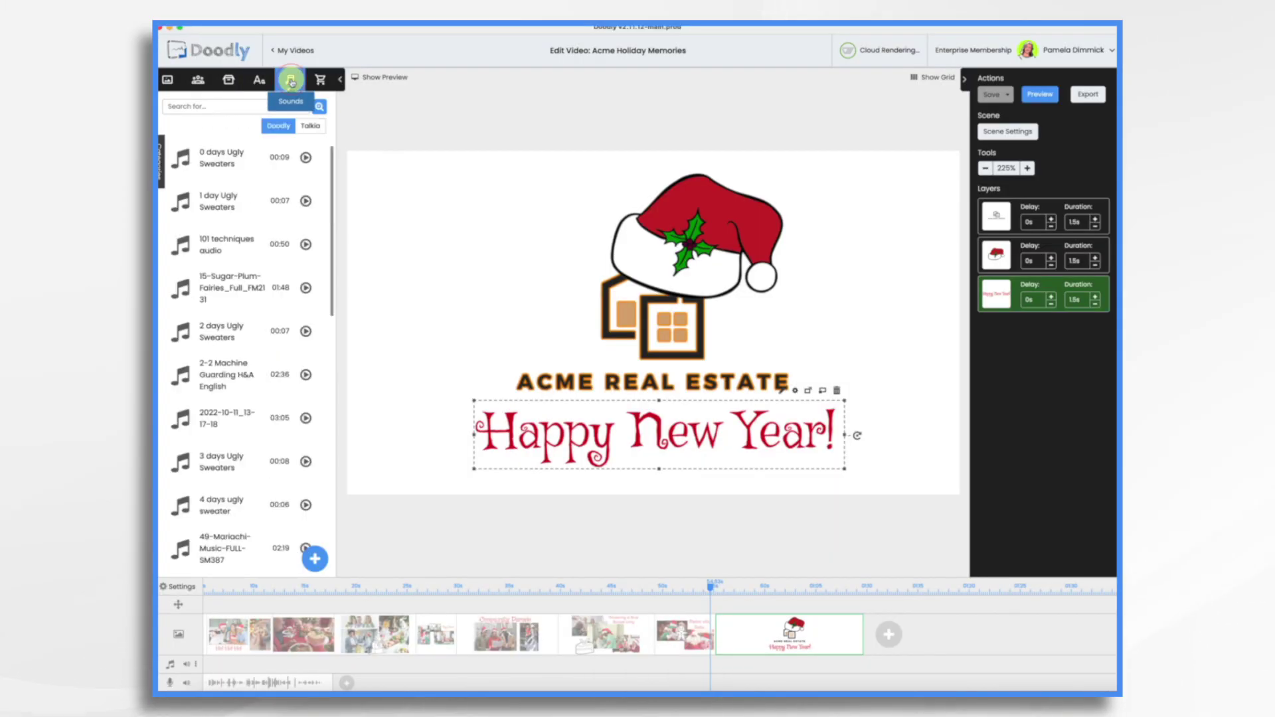
pyautogui.click(313, 561)
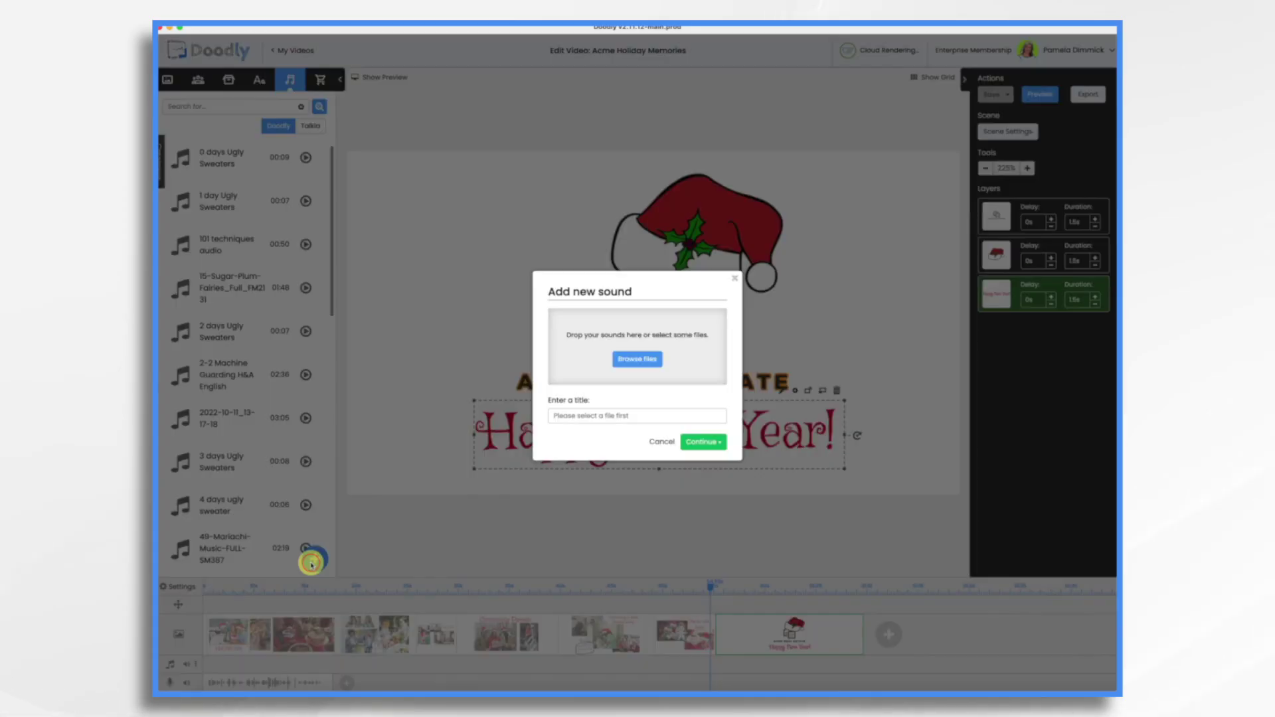
pyautogui.click(637, 360)
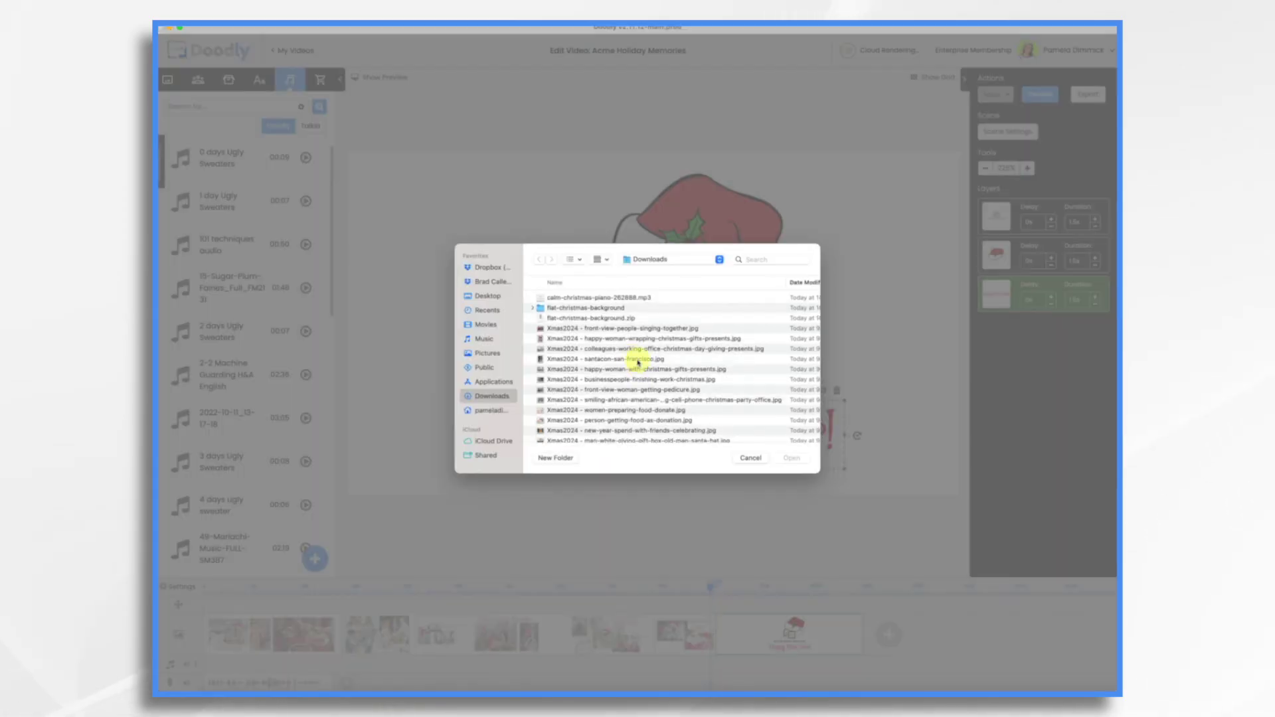
pyautogui.doubleClick(581, 298)
pyautogui.click(703, 447)
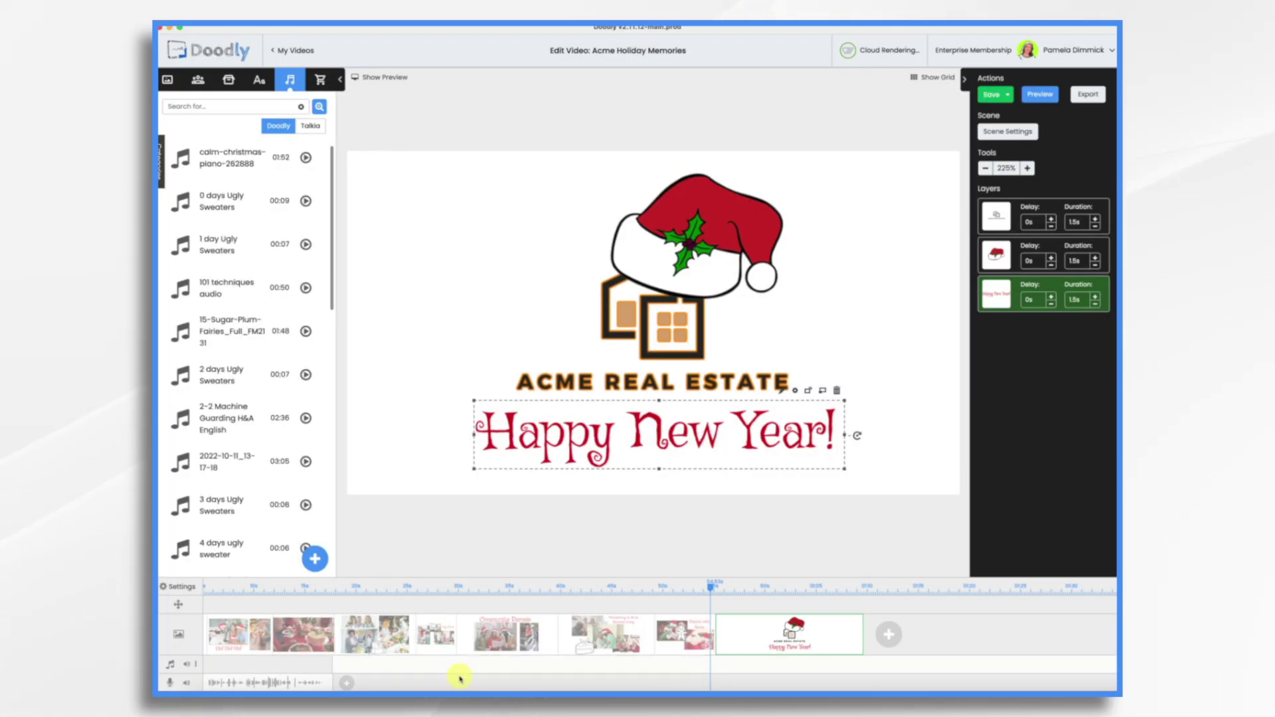
# - Place the calm-christmas-piano track on the music timeline and trim its end to fall within the Happy New Year scene
pyautogui.moveTo(471, 672); pyautogui.dragTo(292, 671)
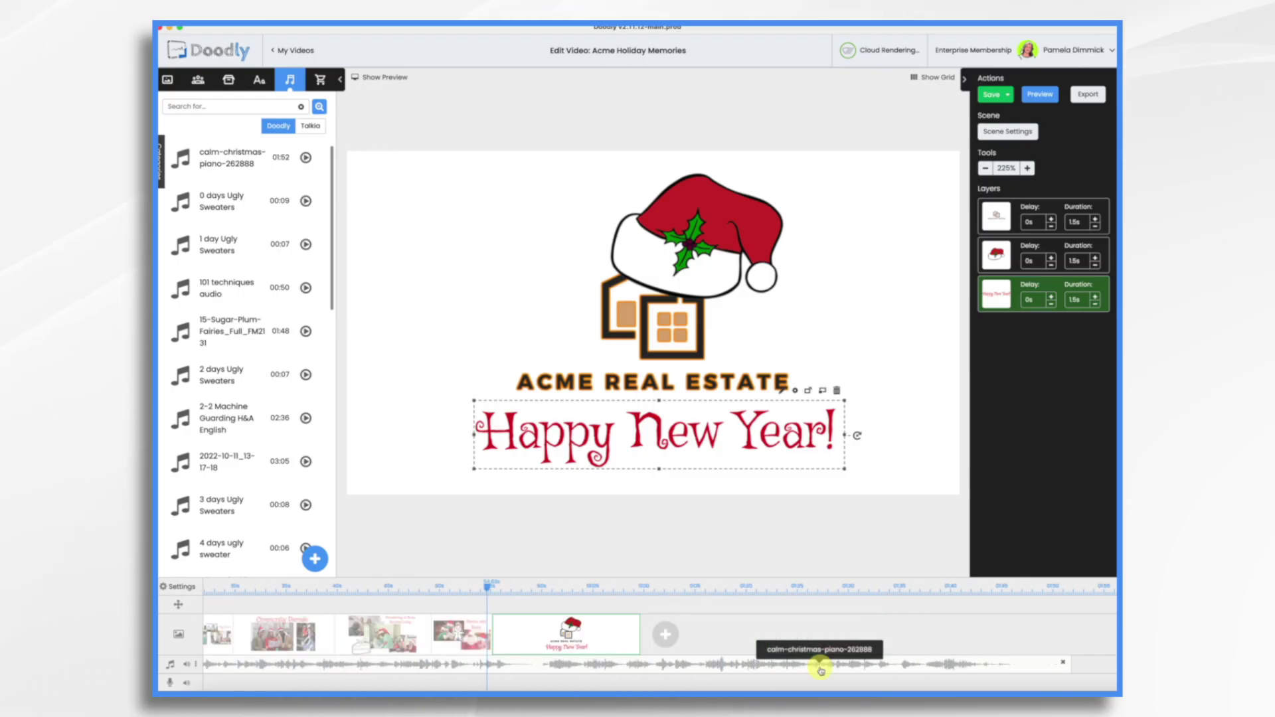
pyautogui.moveTo(1071, 669); pyautogui.dragTo(588, 678)
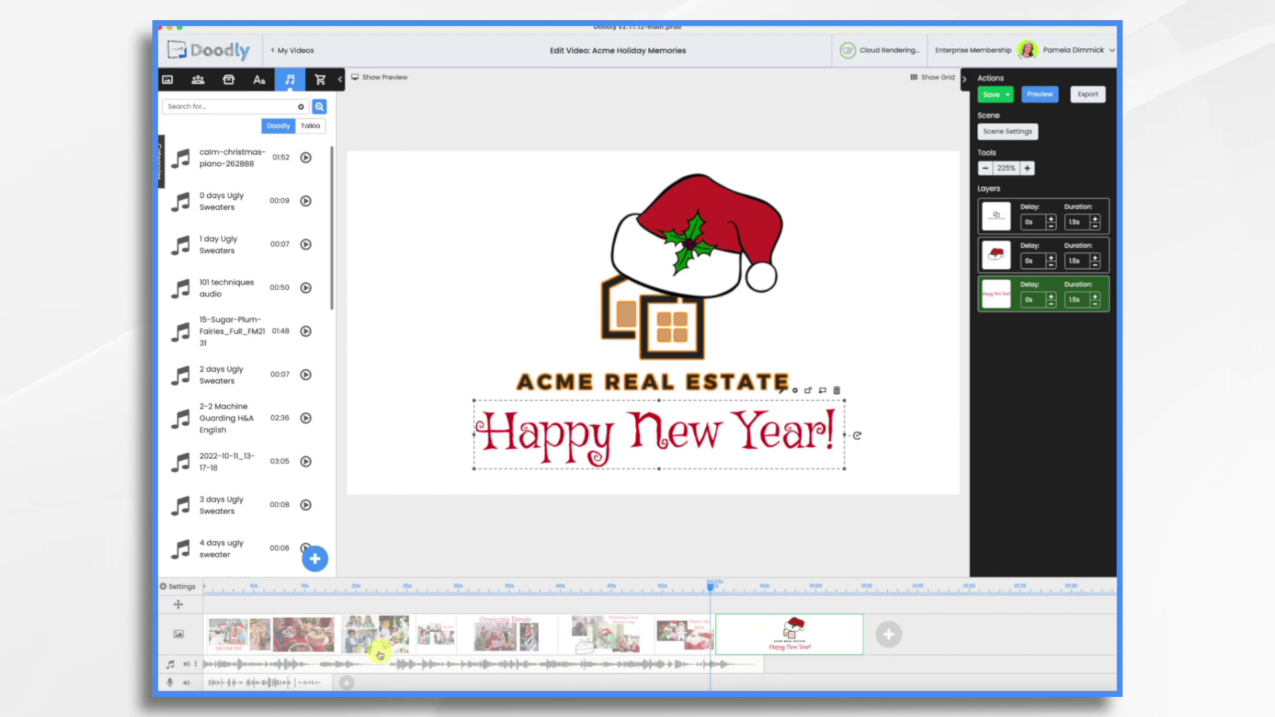
pyautogui.hscroll(-1, 378, 667)
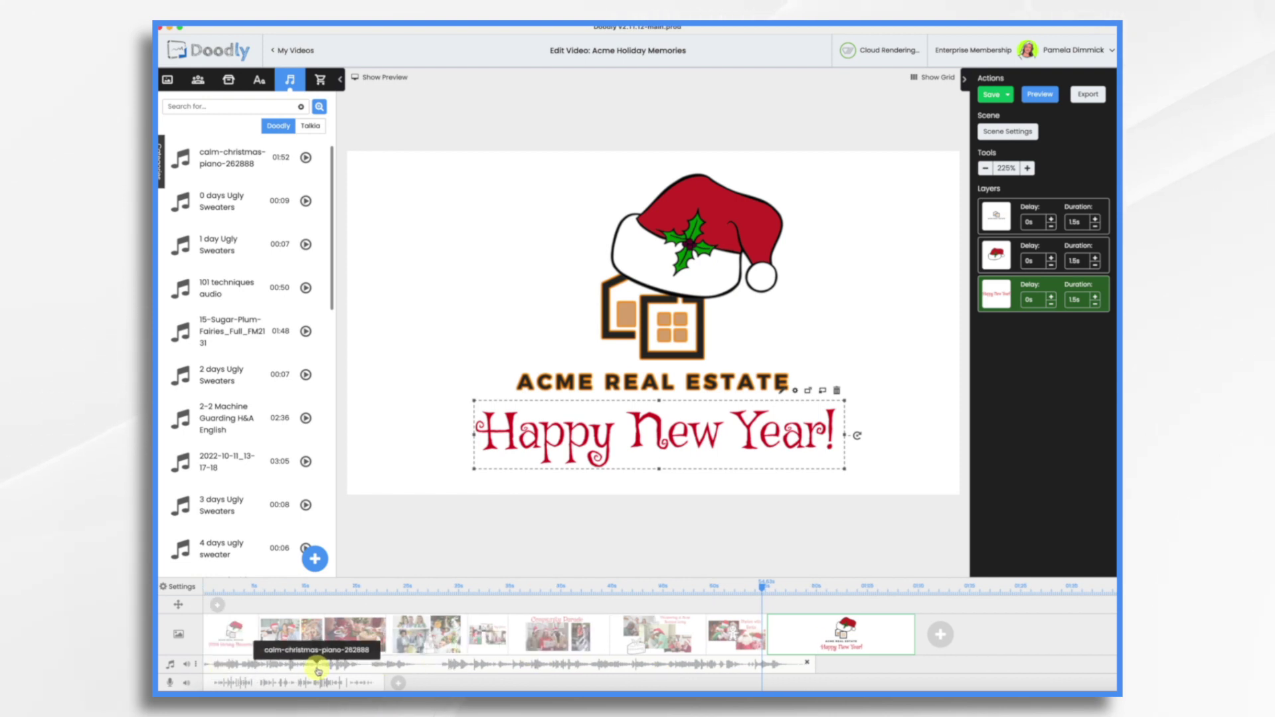